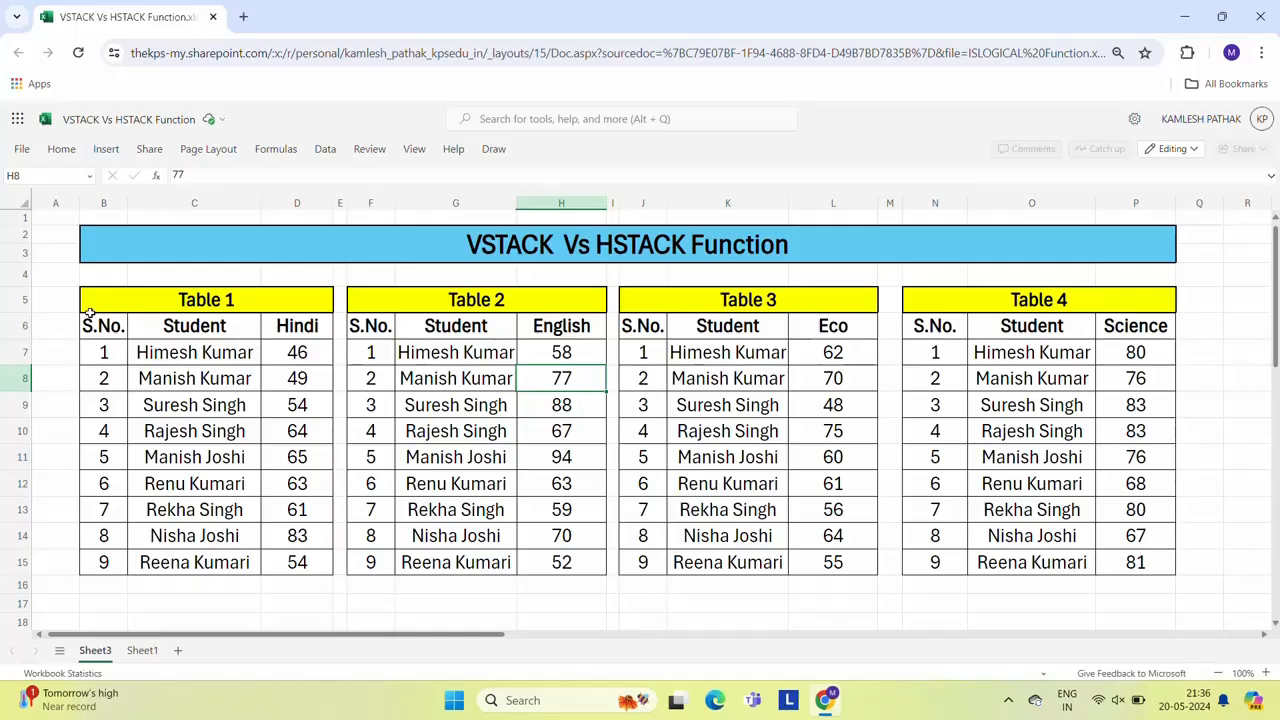
Step: Examine the headings of Tables 1 to 4 on Sheet3, comparing their Student and subject columns
click(158, 303)
click(458, 296)
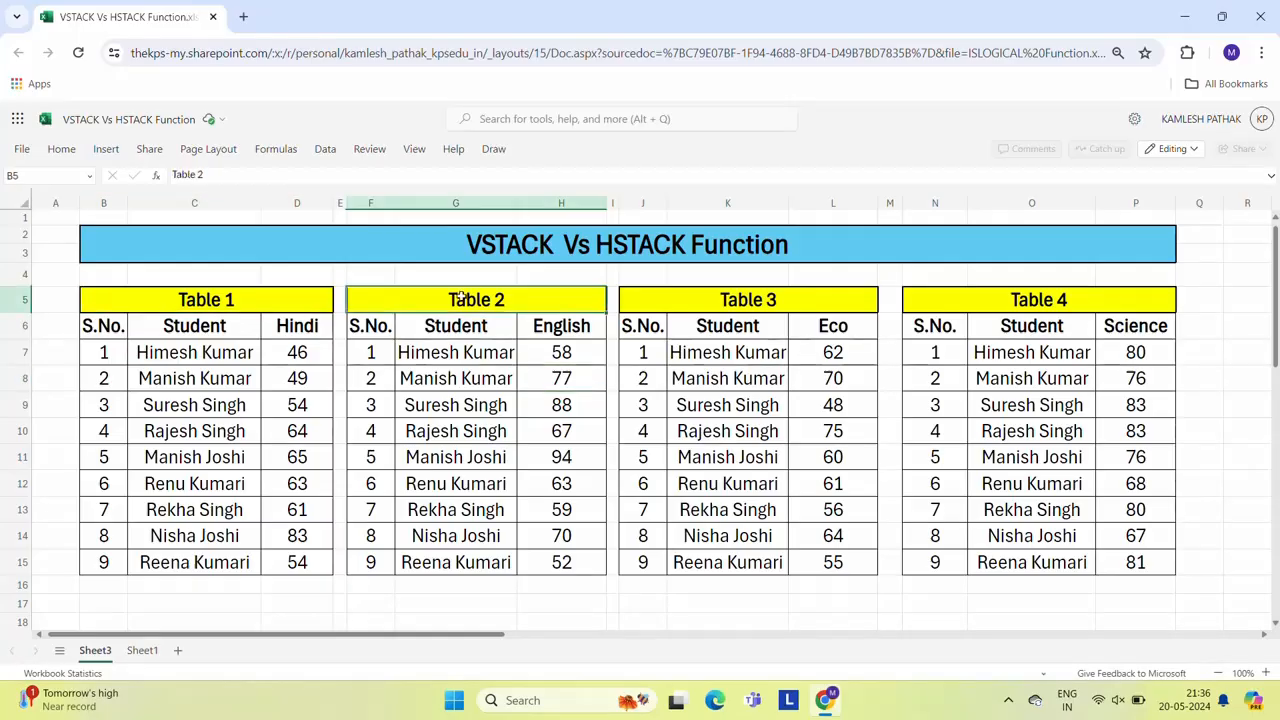
click(699, 295)
click(980, 296)
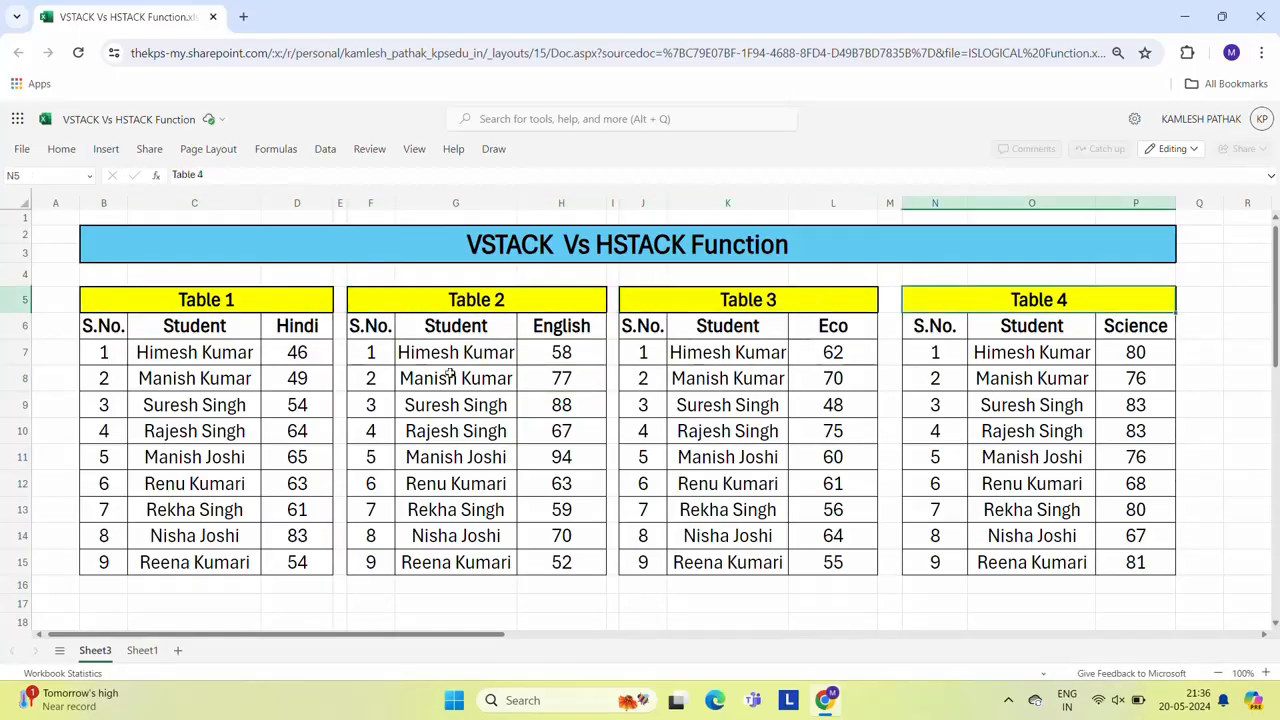
click(146, 336)
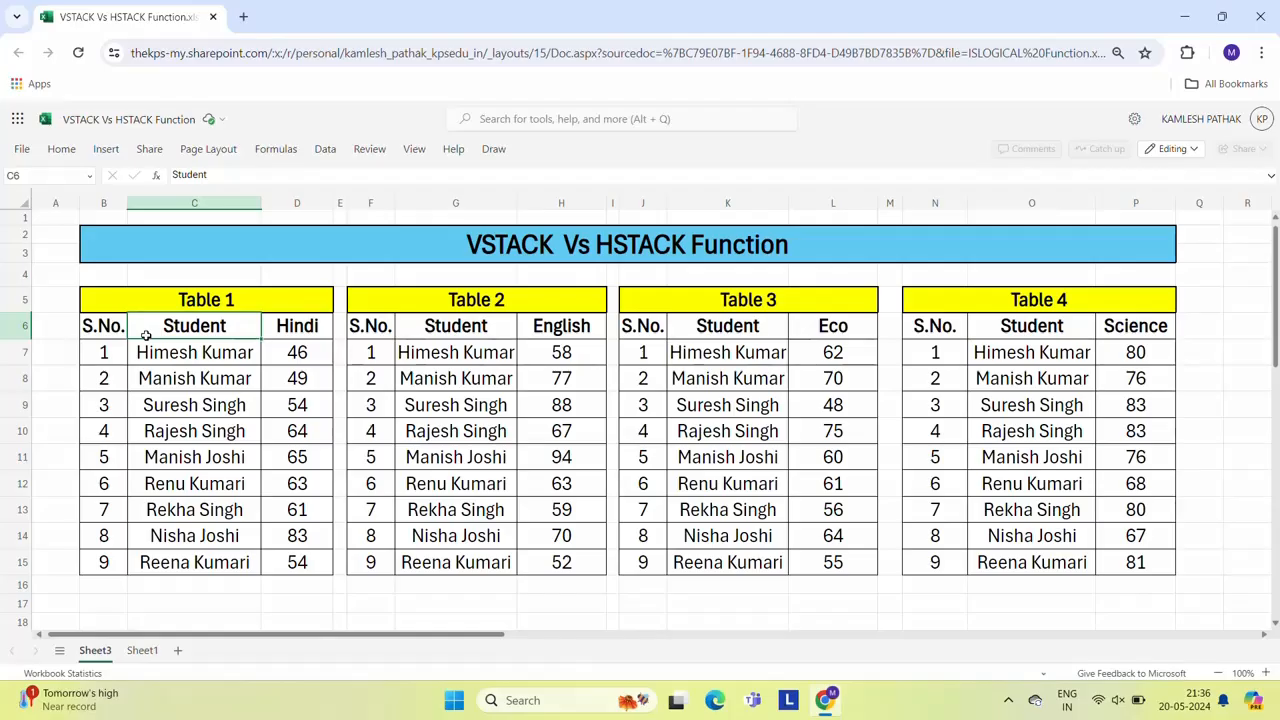
click(290, 338)
click(297, 367)
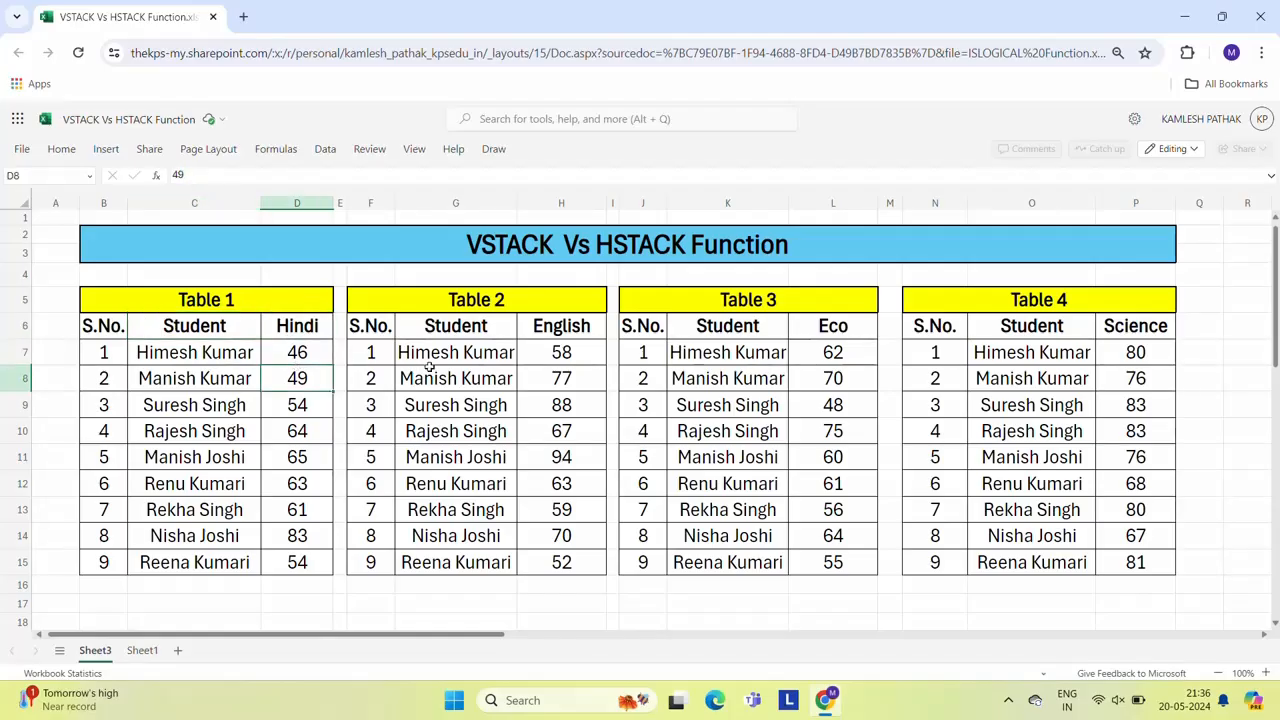
click(466, 334)
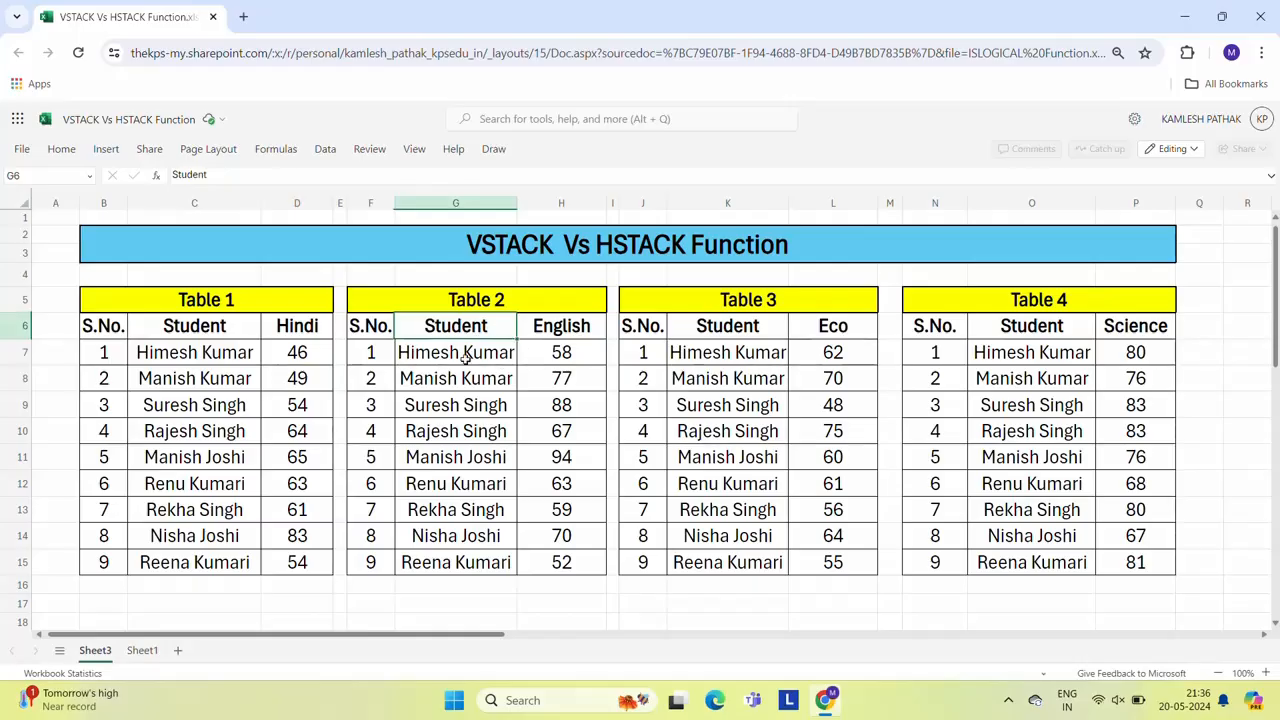
click(752, 322)
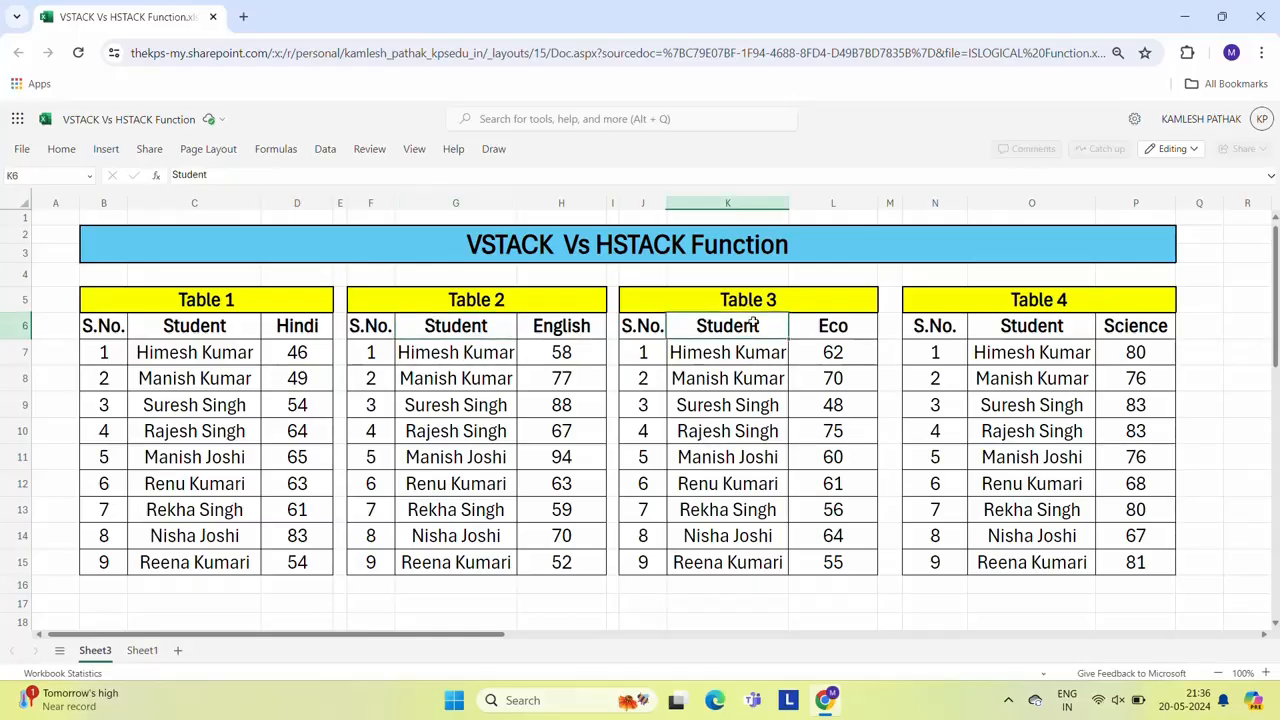
click(864, 333)
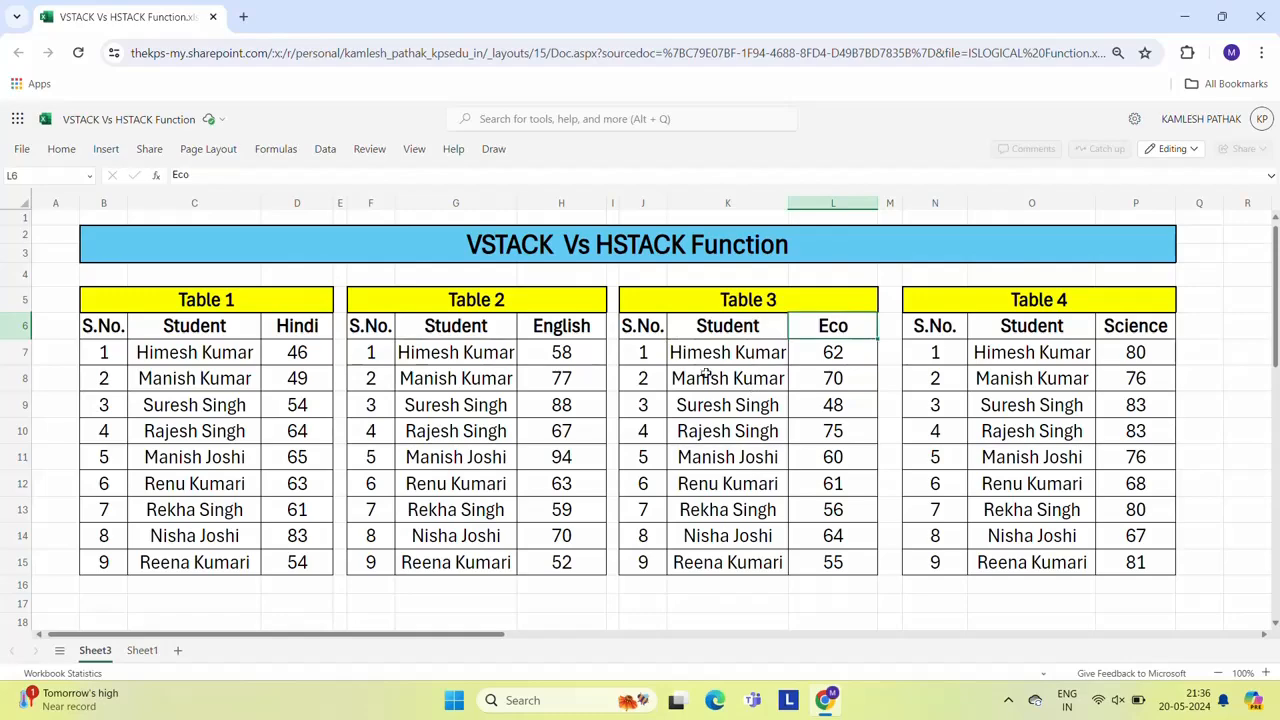
click(1064, 325)
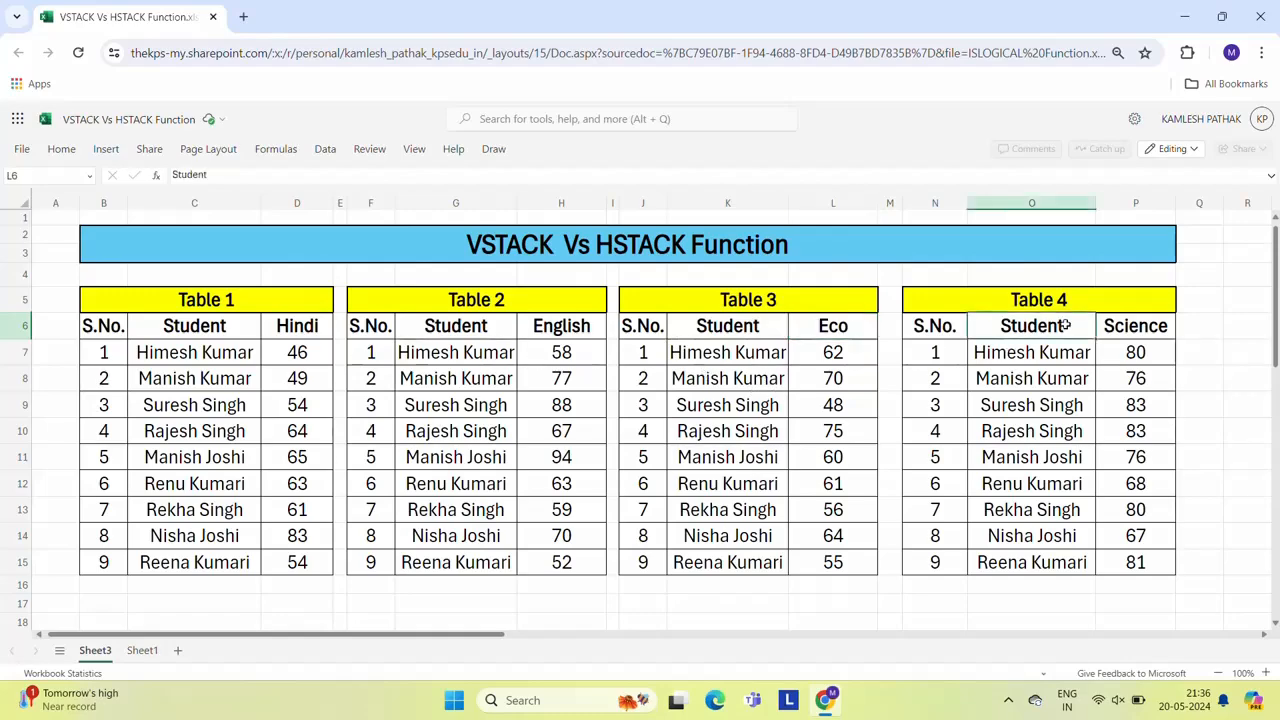
click(1137, 331)
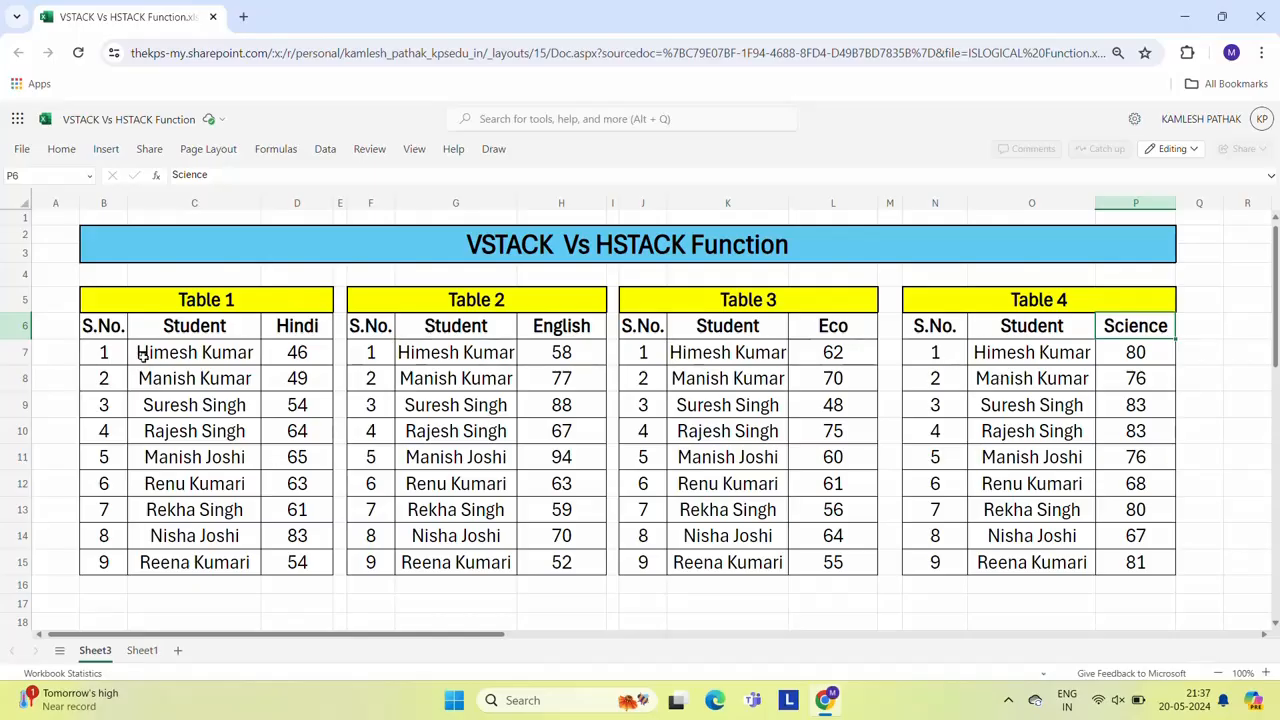
Step: Copy Table 1 with its header row (B6:D15) from Sheet3 and paste it into Sheet1 starting at G2
click(111, 325)
key(shift+Right)
key(shift+Right)
key(ctrl+shift+Down)
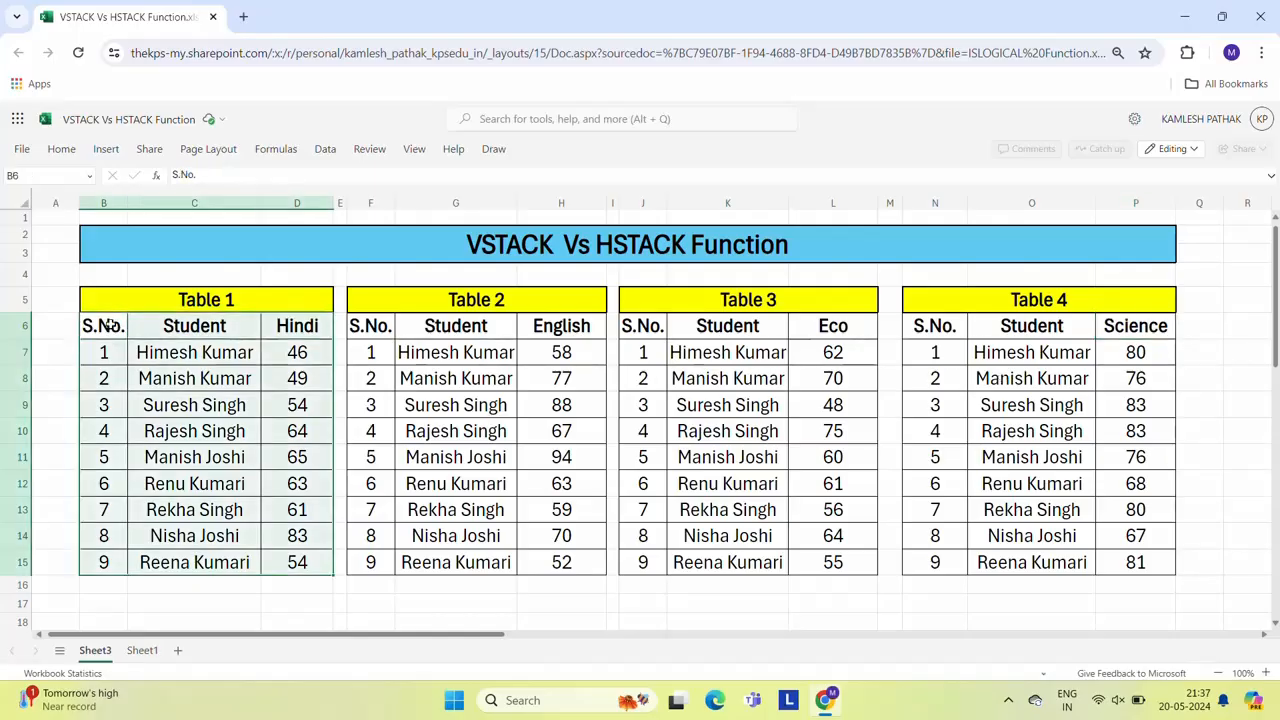
key(ctrl+c)
click(140, 651)
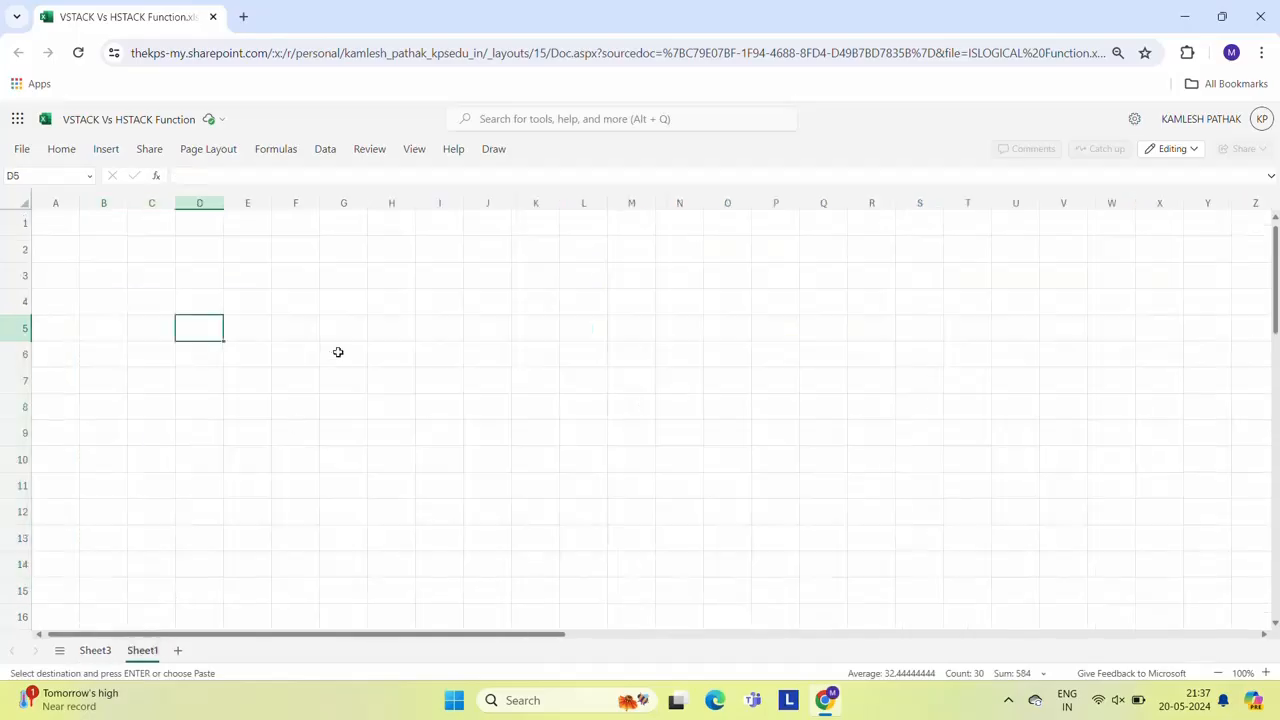
click(337, 249)
key(ctrl+v)
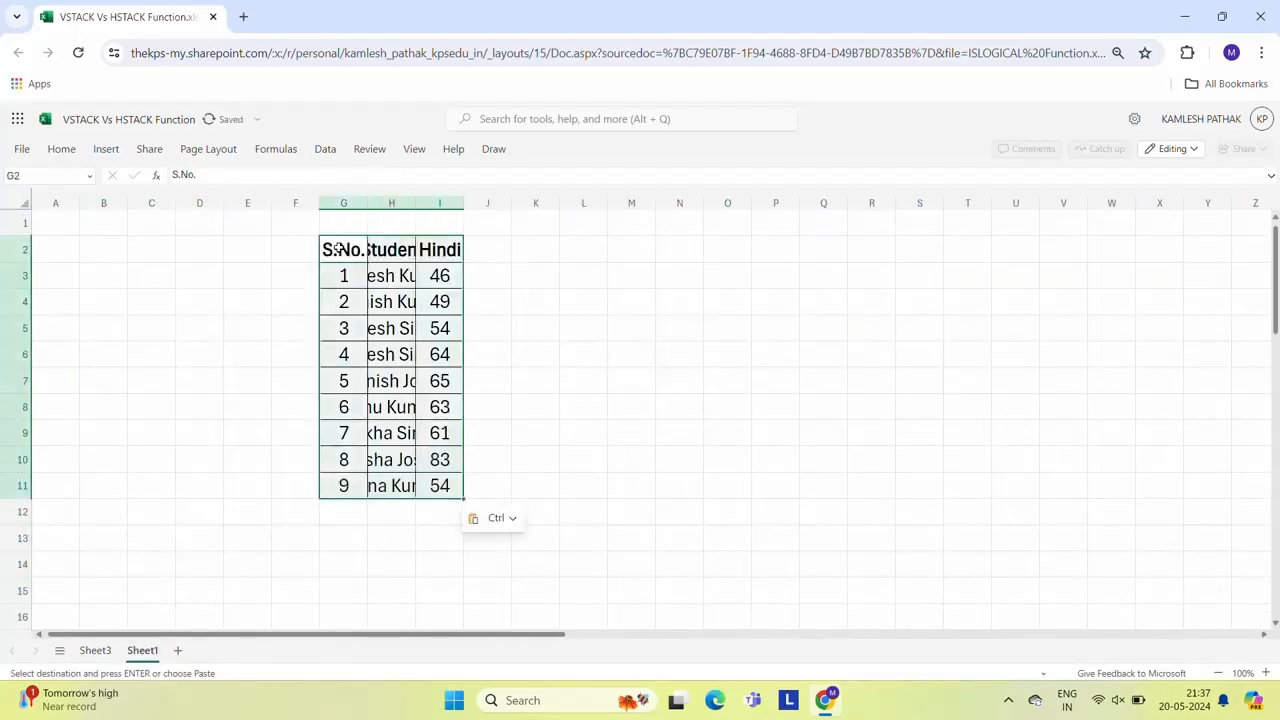
Step: Copy Table 2 with its header row from Sheet3 and paste it below the Hindi data in Sheet1, starting at G12
click(95, 651)
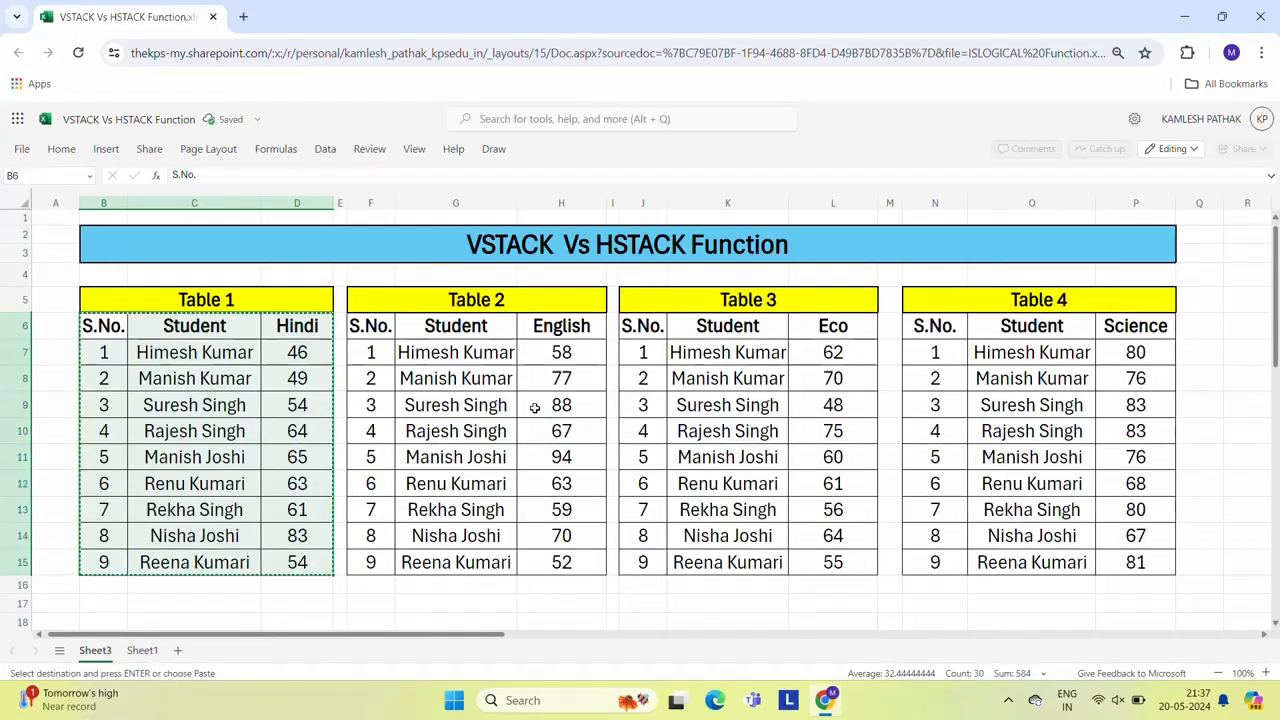
click(430, 320)
key(Left)
key(ctrl+shift+Right)
key(ctrl+shift+Down)
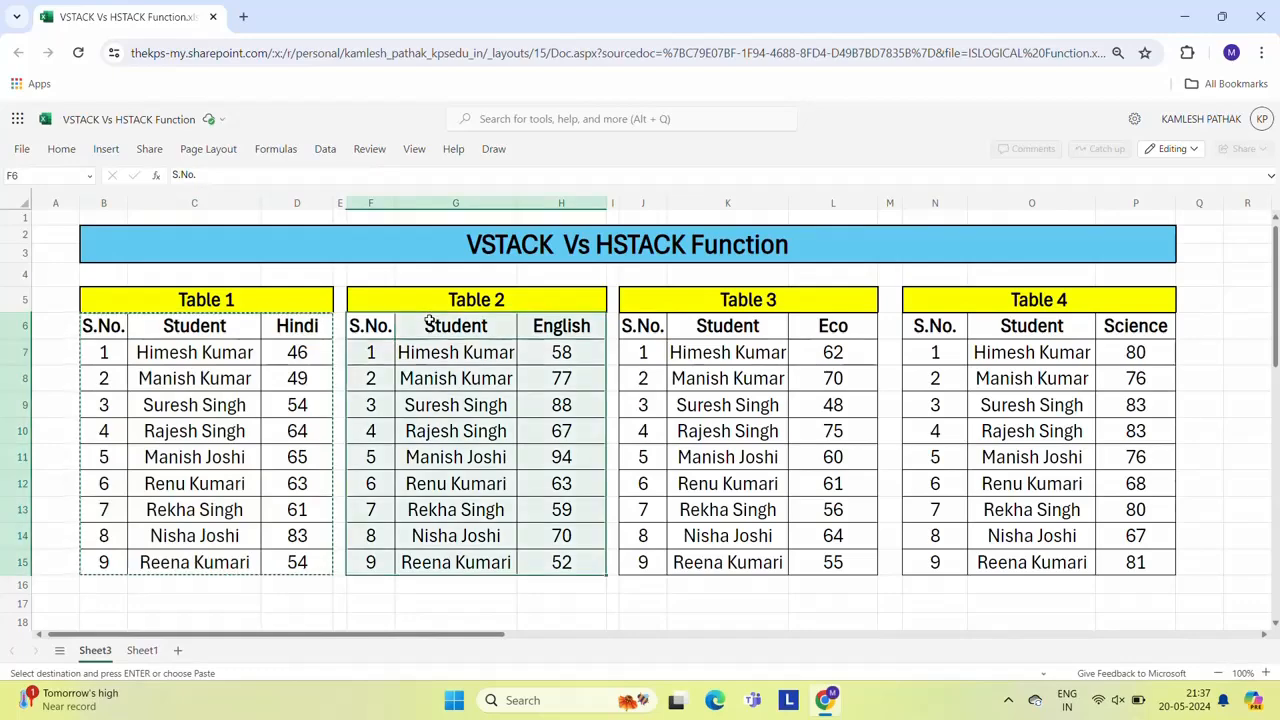
key(ctrl+c)
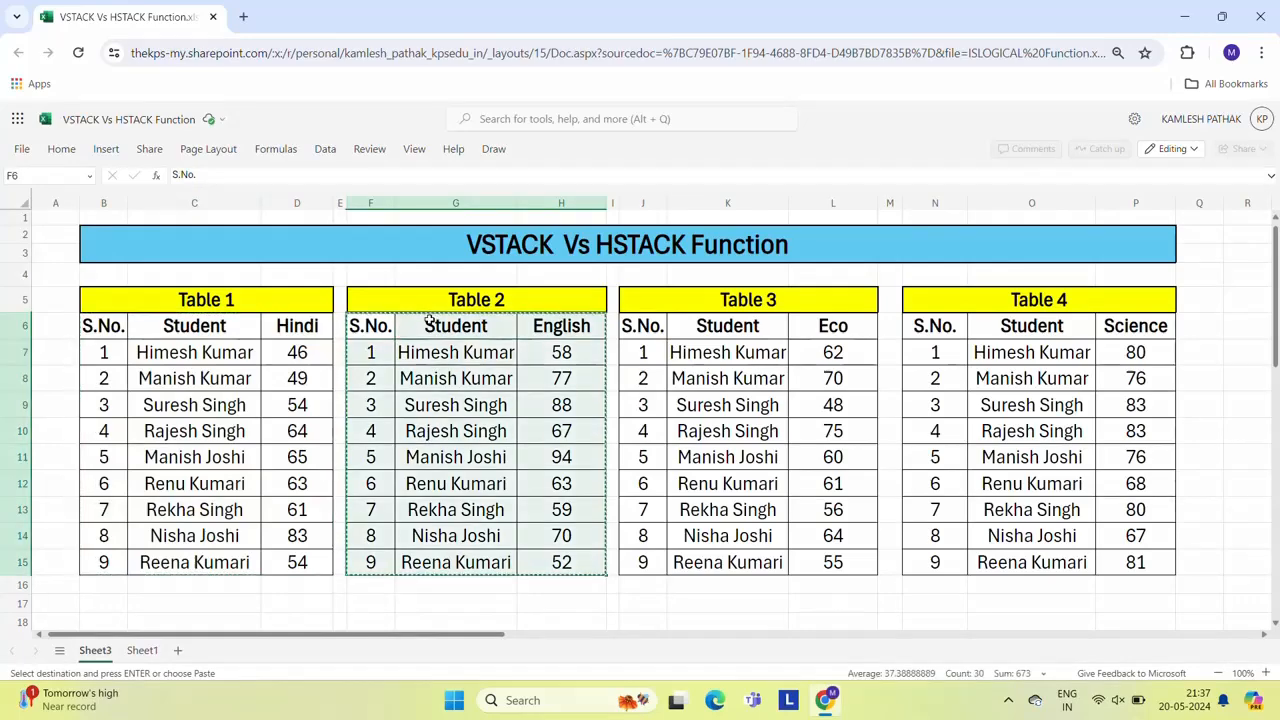
click(142, 651)
click(338, 510)
key(ctrl+v)
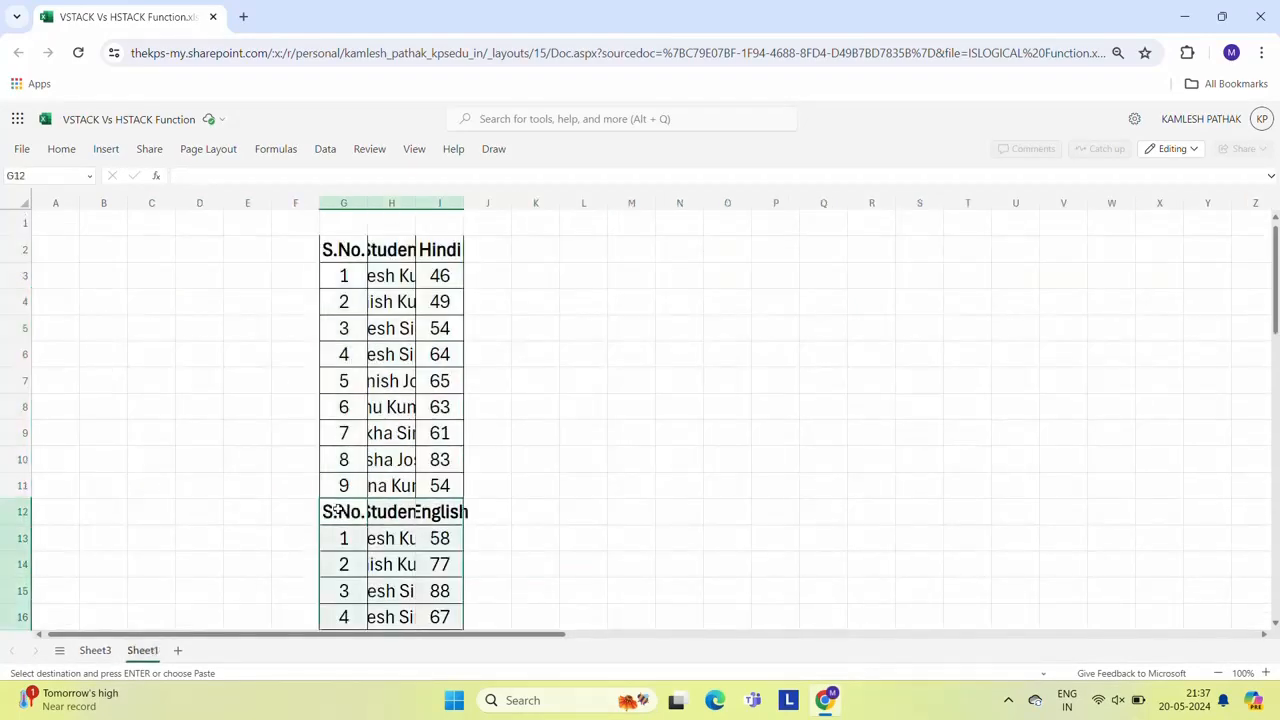
Step: Copy Table 3 with its header row from Sheet3 and paste it below the English data in Sheet1, starting at G22
click(95, 651)
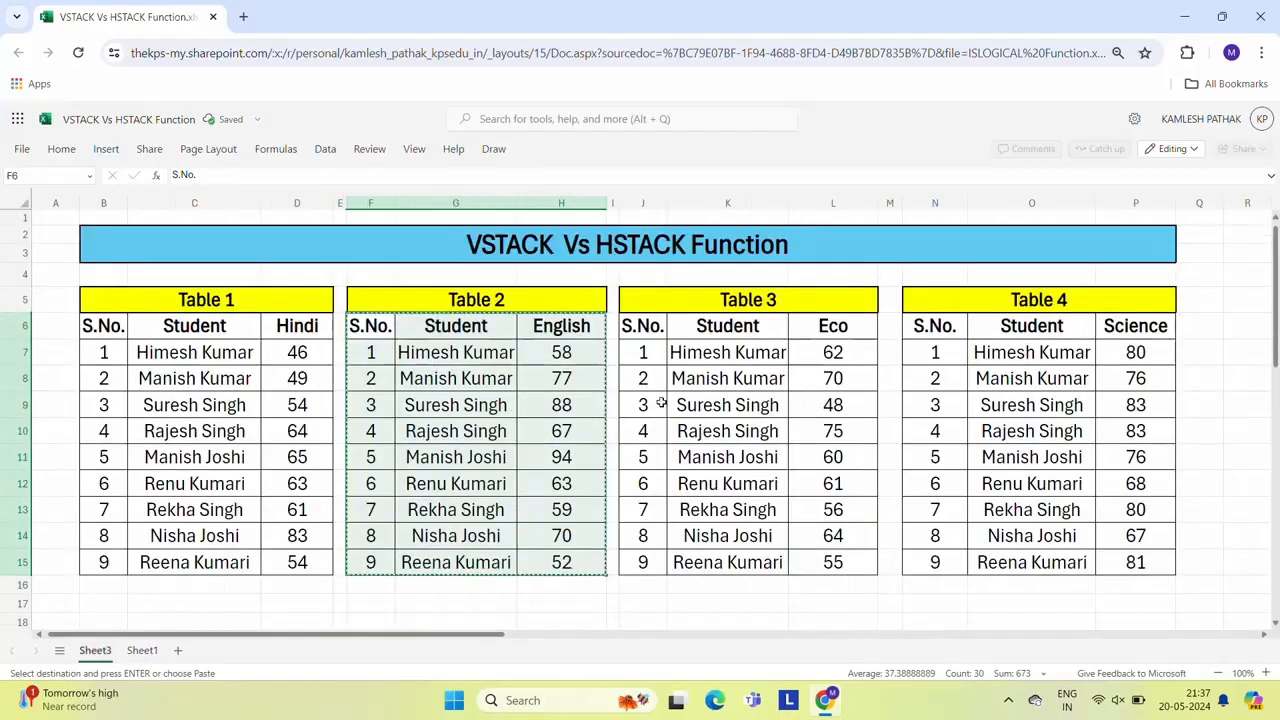
click(643, 326)
key(ctrl+shift+Right)
key(ctrl+shift+Down)
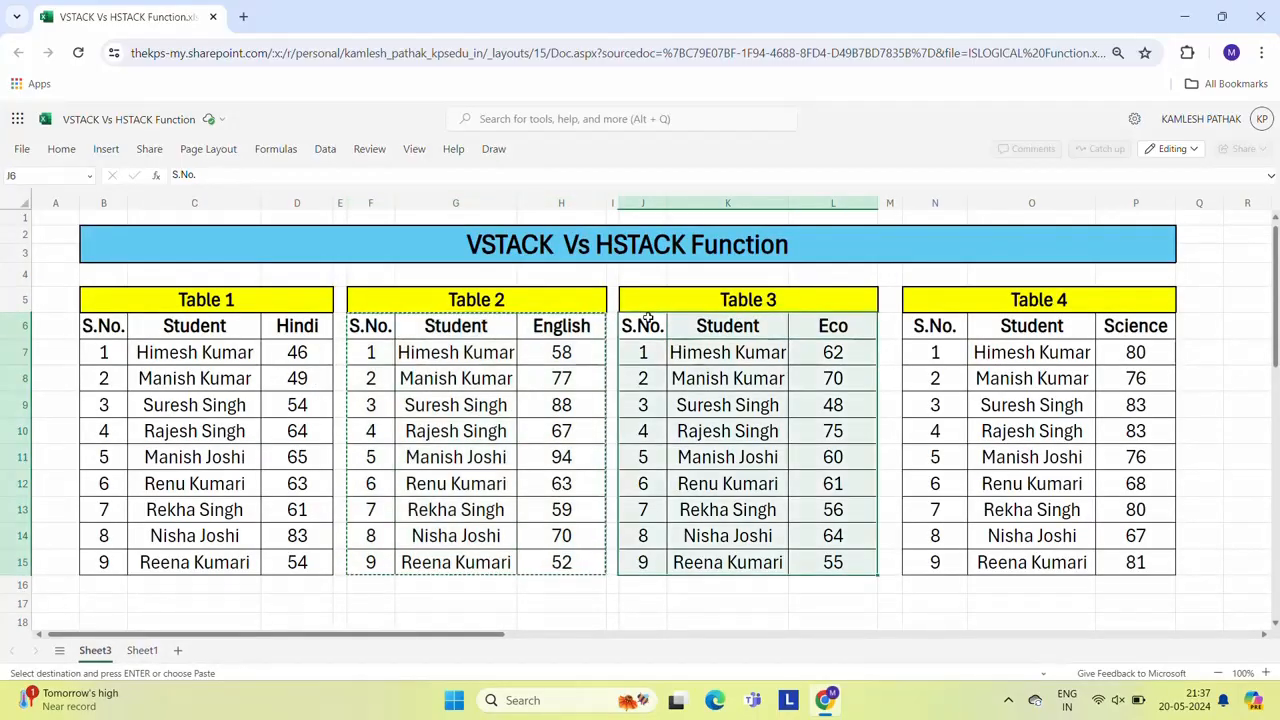
key(ctrl+c)
click(142, 651)
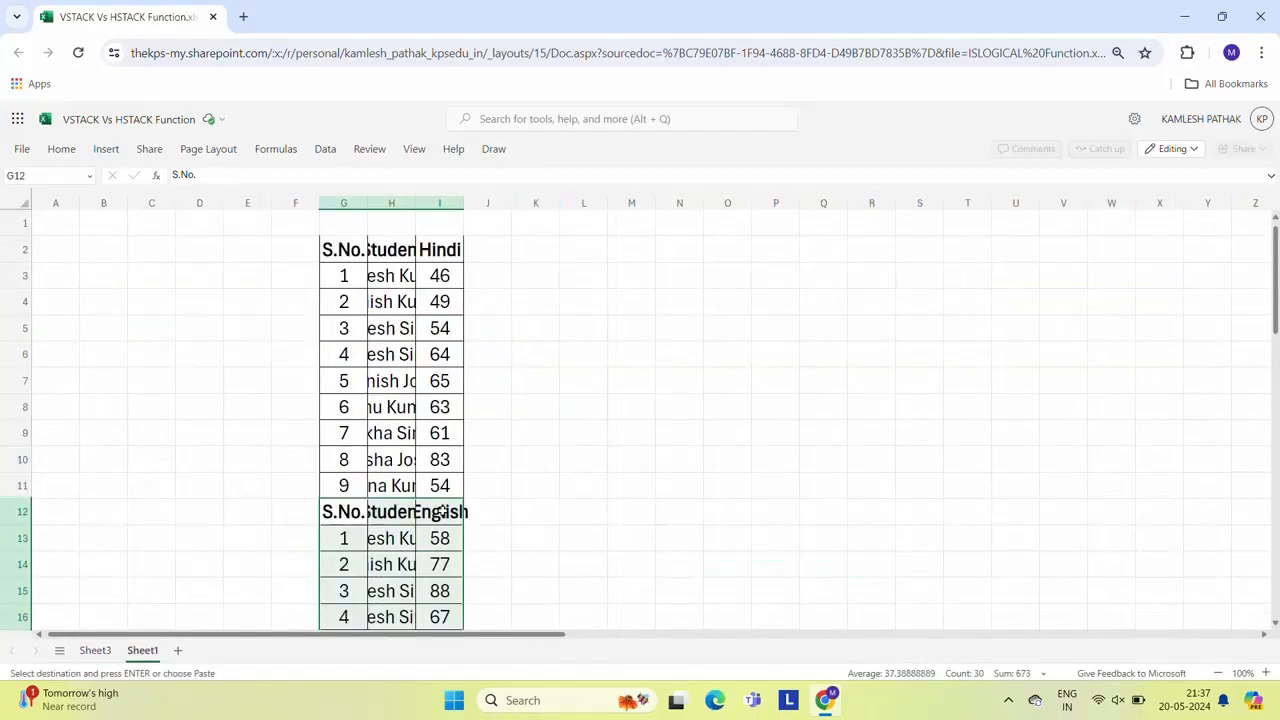
click(382, 562)
key(Left)
key(ctrl+Down)
key(Down)
key(Down)
key(Down)
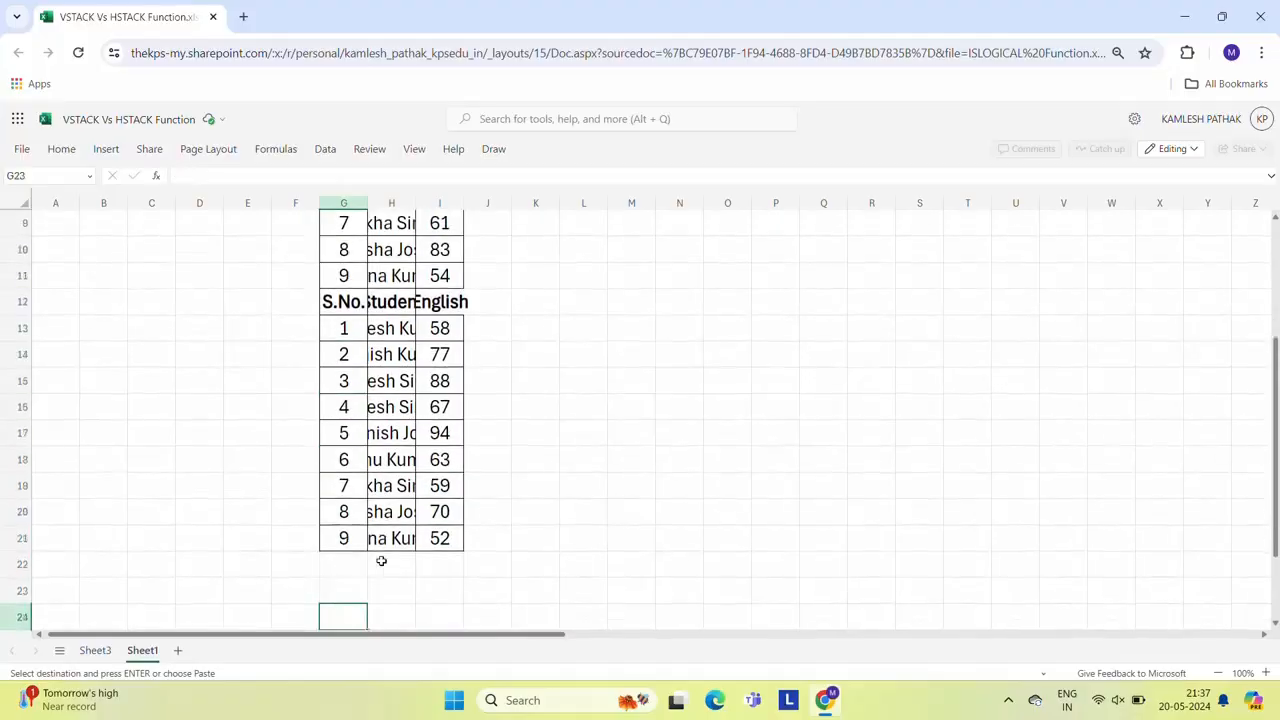
key(Up)
key(Up)
key(ctrl+v)
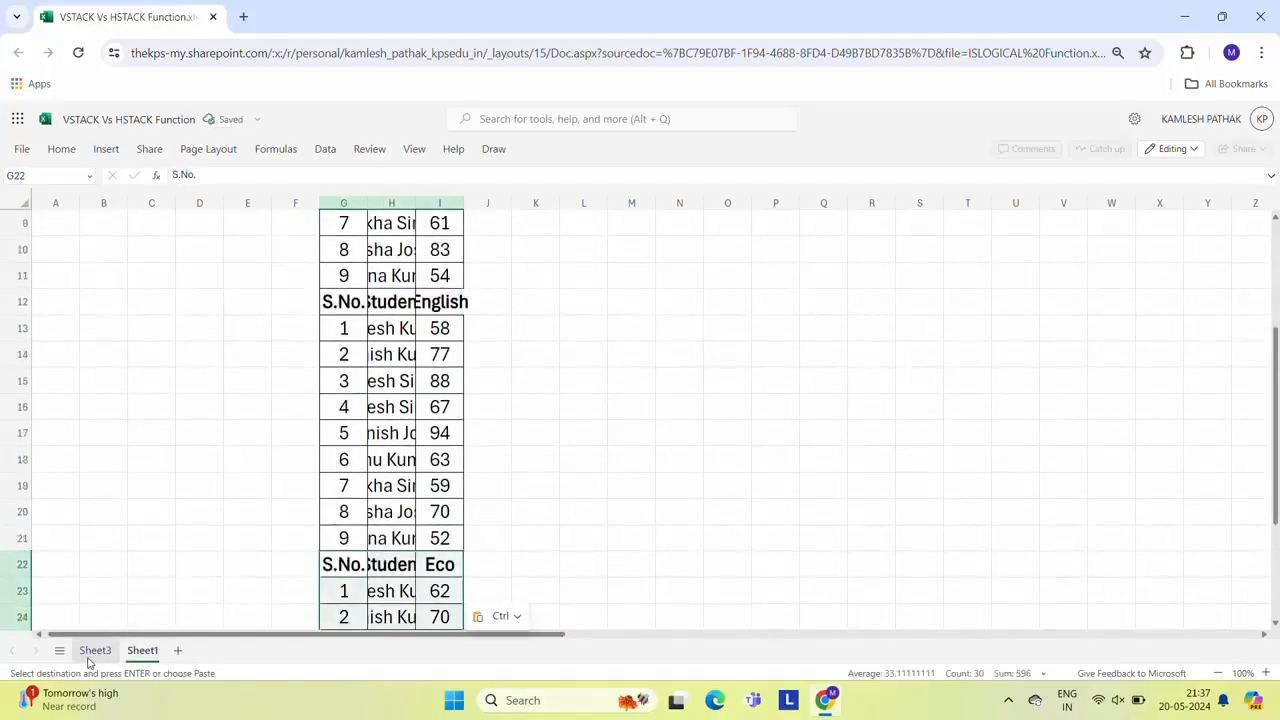
Step: Copy Table 4 with its header row from Sheet3 and paste it below the Eco data in Sheet1, starting at G32
click(95, 651)
click(943, 330)
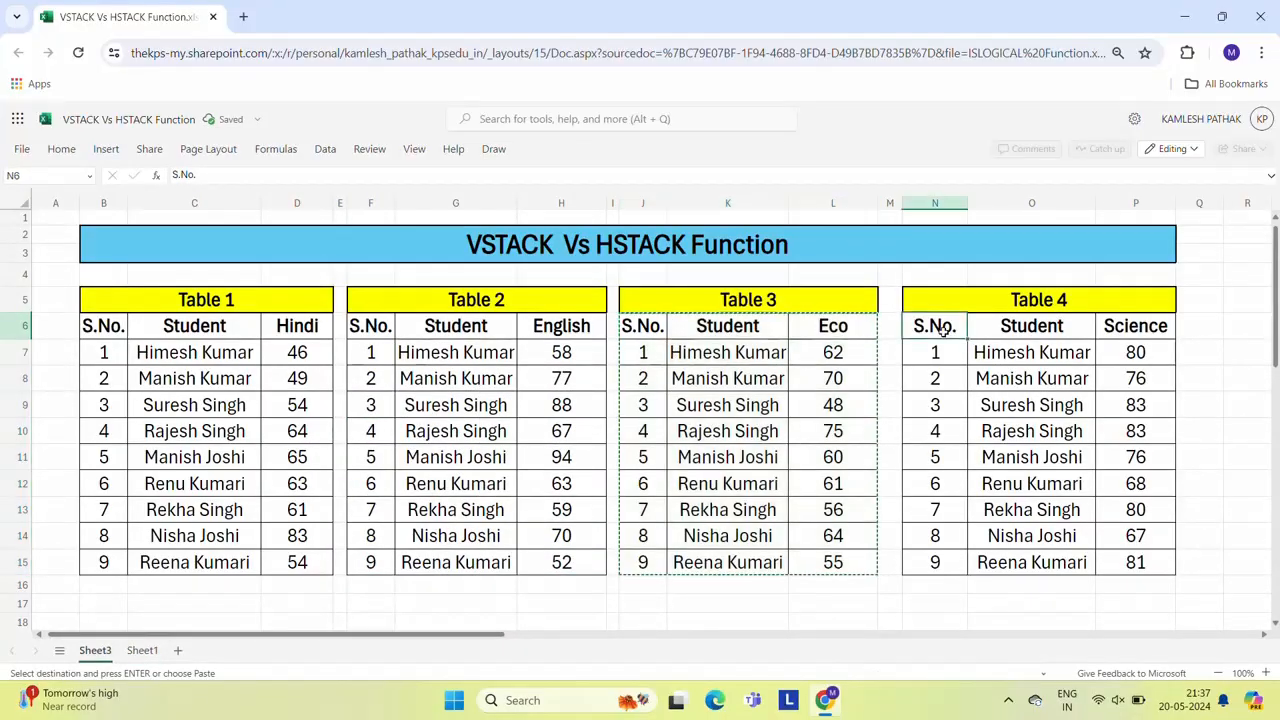
key(ctrl+shift+Right)
key(ctrl+shift+Down)
key(ctrl+c)
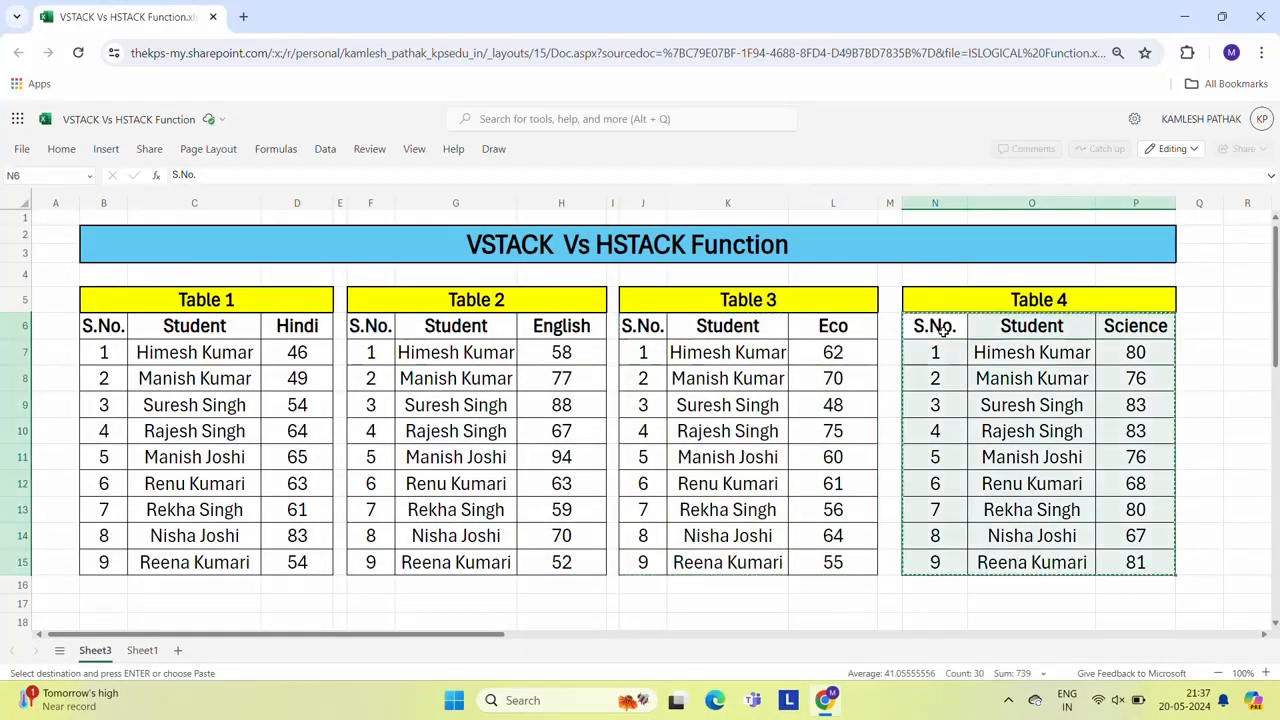
click(142, 651)
click(336, 538)
key(ctrl+Down)
key(Down)
key(Down)
key(Down)
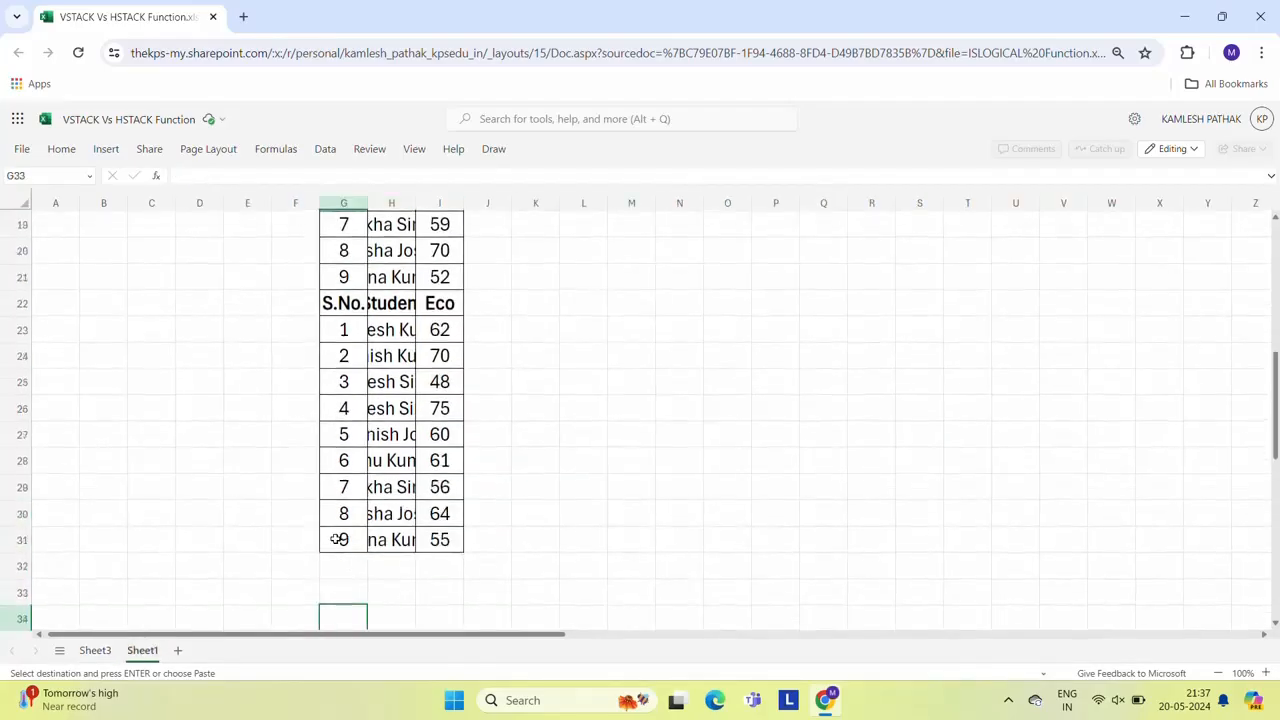
key(Up)
key(Up)
key(ctrl+v)
Step: Widen columns H and I in Sheet1 so the student names and subject headings fit fully
key(ctrl+Up)
key(Up)
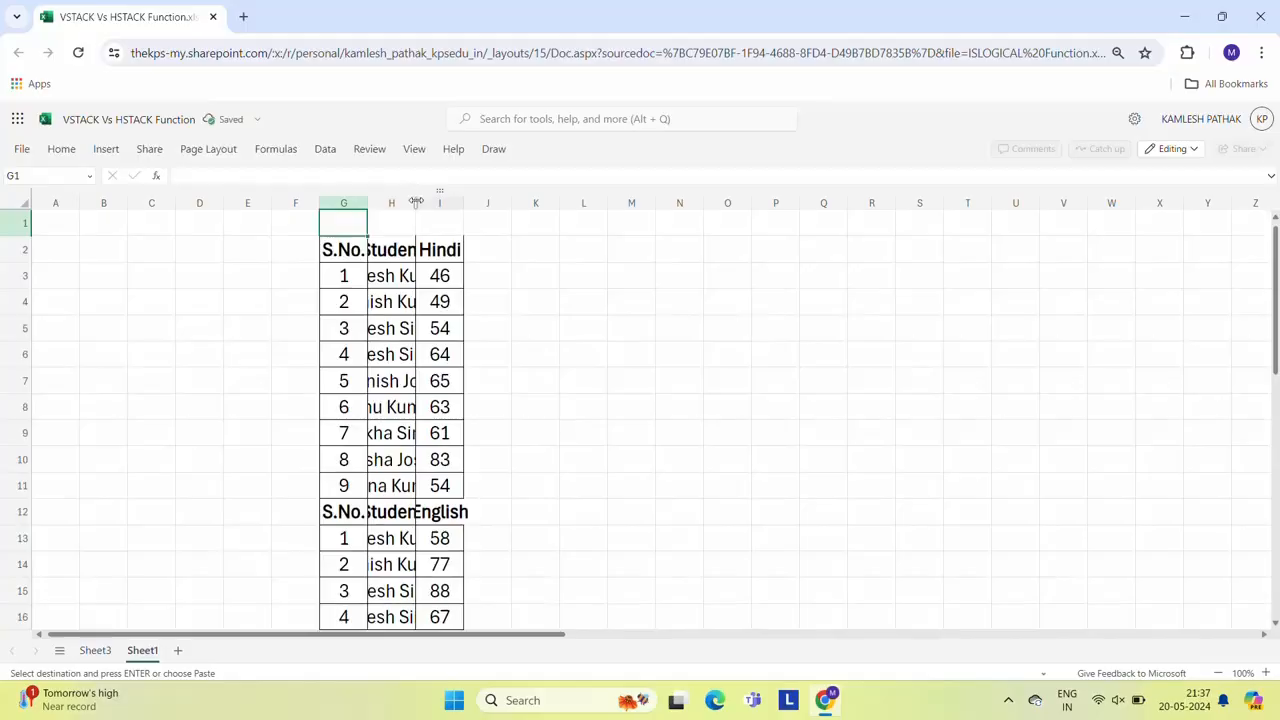
drag(416, 200, 600, 200)
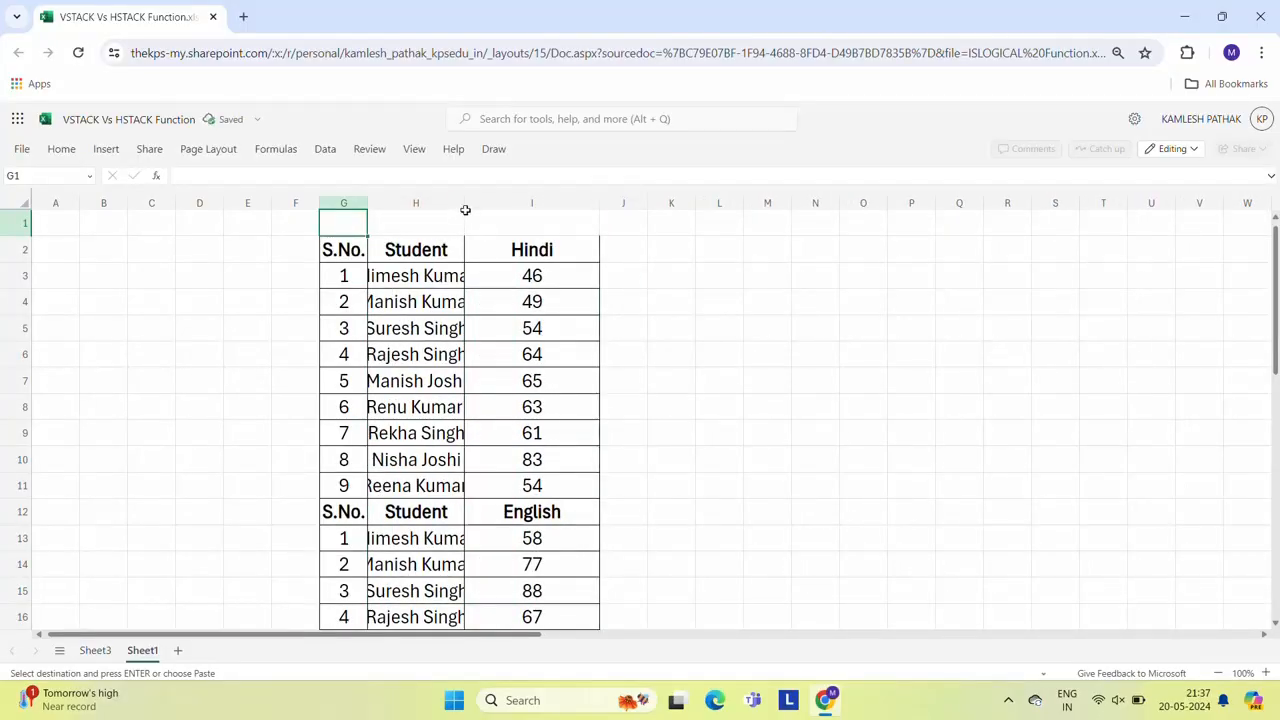
drag(465, 205, 513, 205)
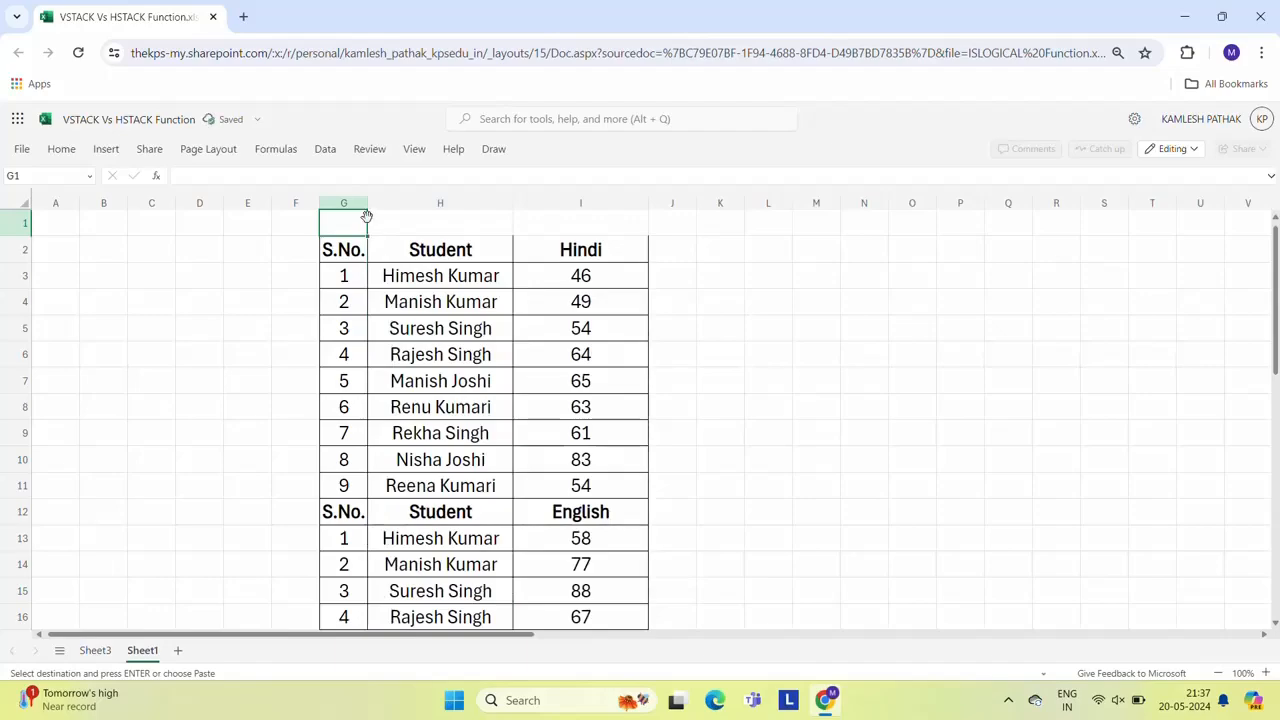
Step: Review the stacked student lists in Sheet1 against the source tables in Sheet3, and cancel the copy selection around Table 4
click(437, 388)
key(Up)
key(Up)
key(Up)
key(Up)
key(Up)
key(Left)
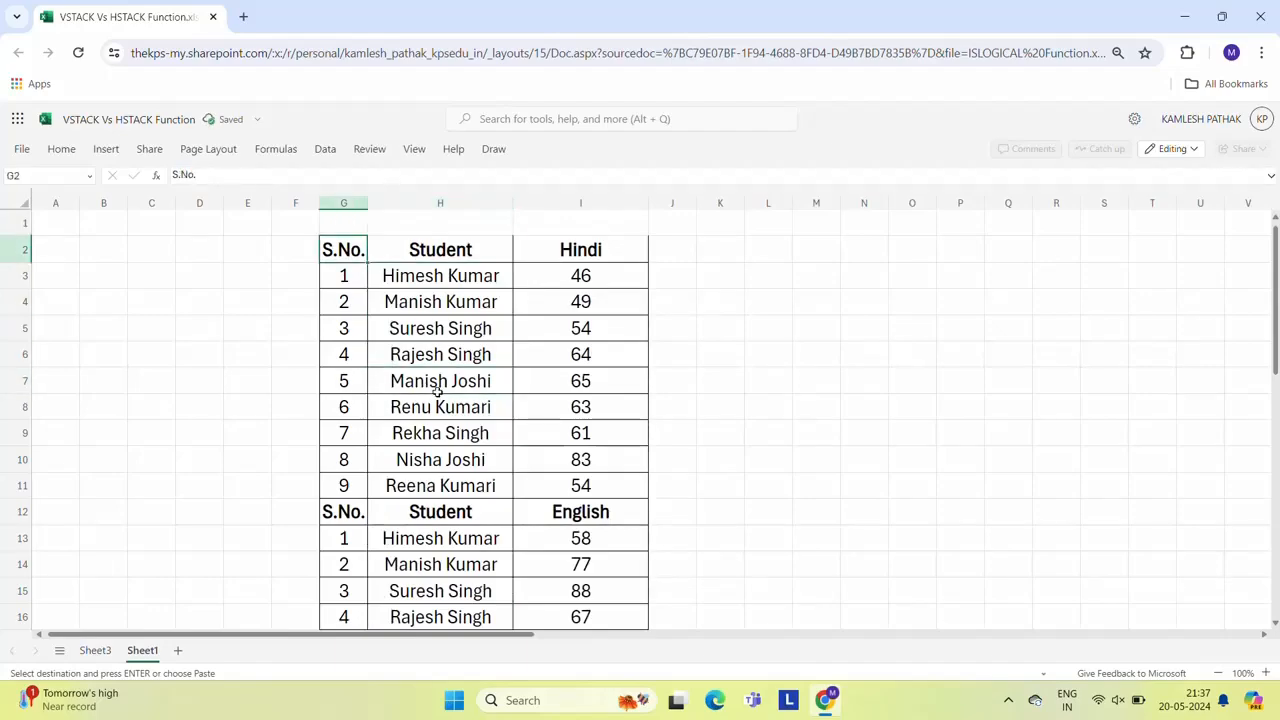
click(95, 650)
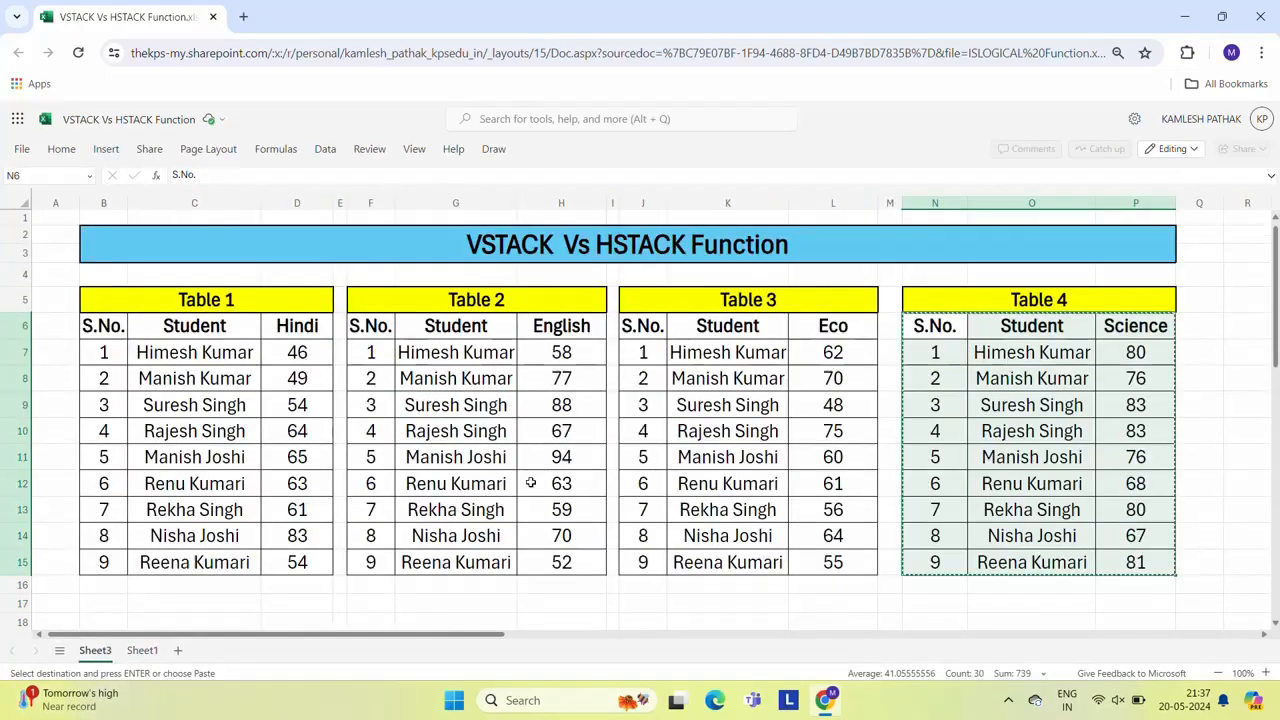
click(148, 657)
click(461, 409)
key(Down)
key(Down)
key(Down)
key(Down)
key(Down)
key(Down)
key(Down)
key(Down)
key(Down)
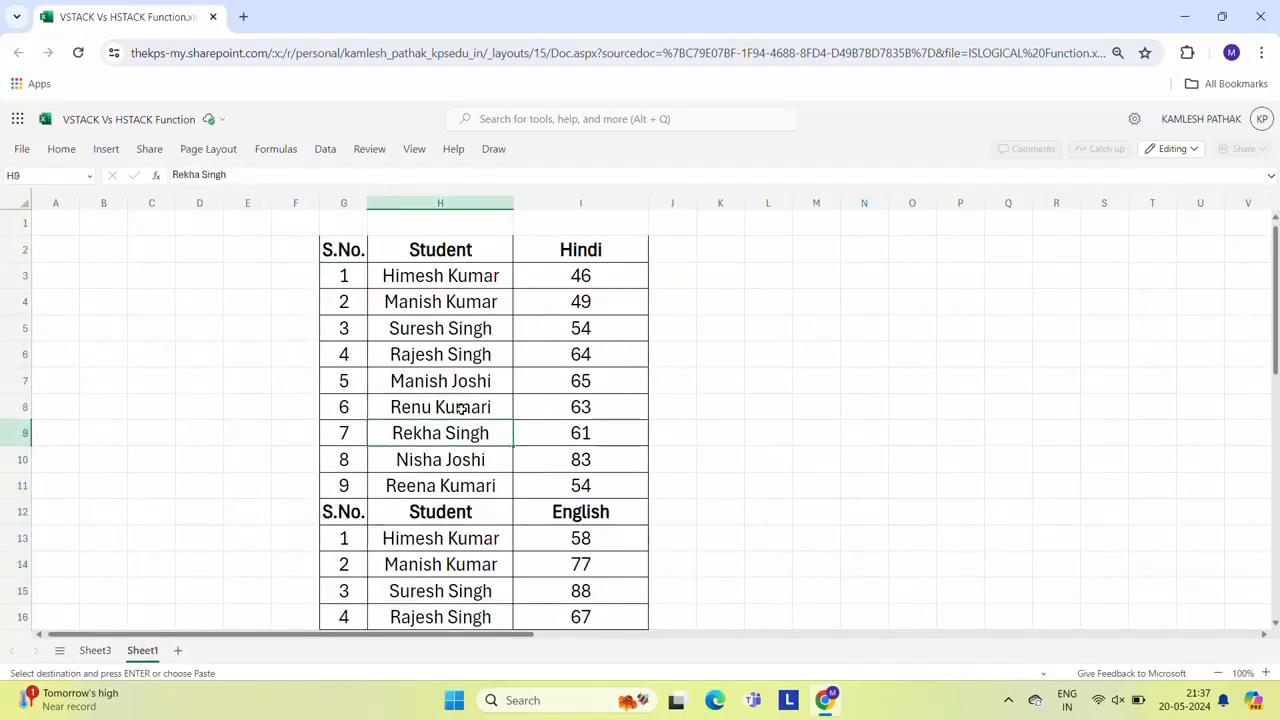
key(Down)
key(Down)
key(Down)
key(Down)
key(Down)
key(Down)
key(Down)
key(Down)
key(Down)
key(Down)
key(Down)
key(Down)
key(Down)
key(Down)
key(Down)
key(Down)
key(Up)
key(Up)
key(Up)
key(Up)
key(Up)
key(Up)
key(Up)
key(Up)
key(Up)
key(Up)
key(Up)
key(Up)
key(Up)
key(Up)
key(Up)
key(Up)
key(Up)
key(Up)
key(Up)
key(Up)
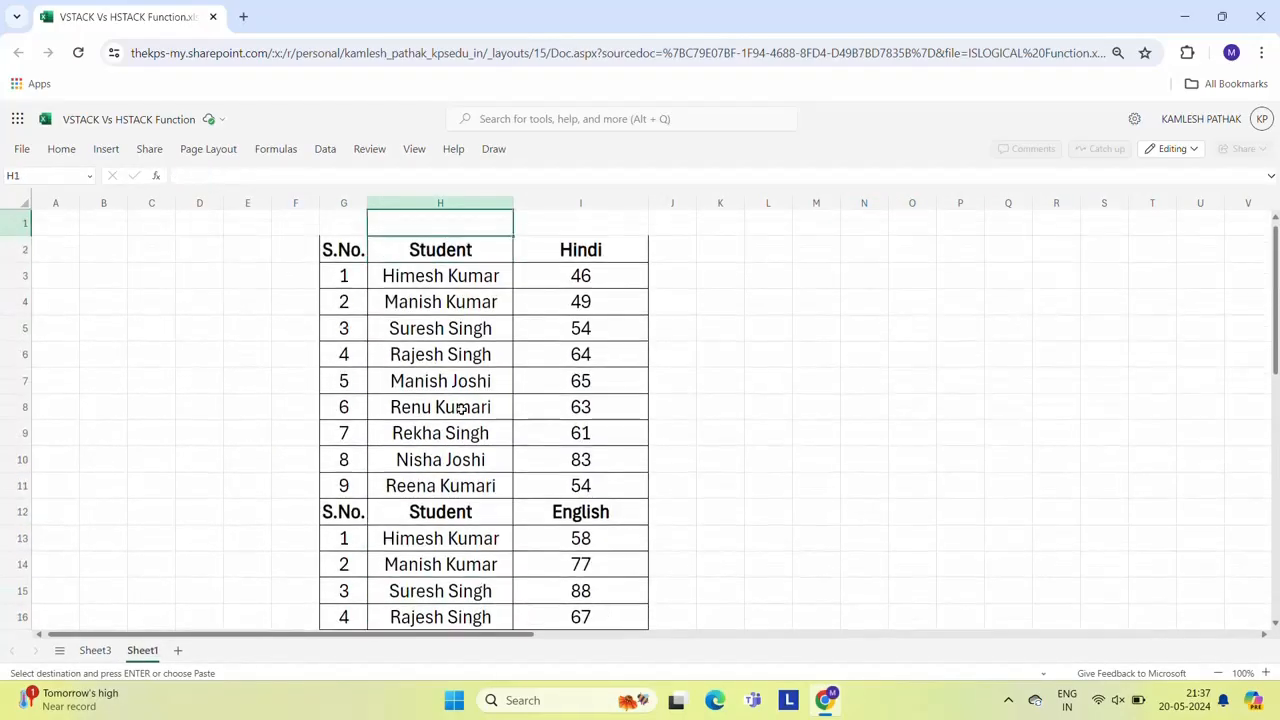
click(95, 650)
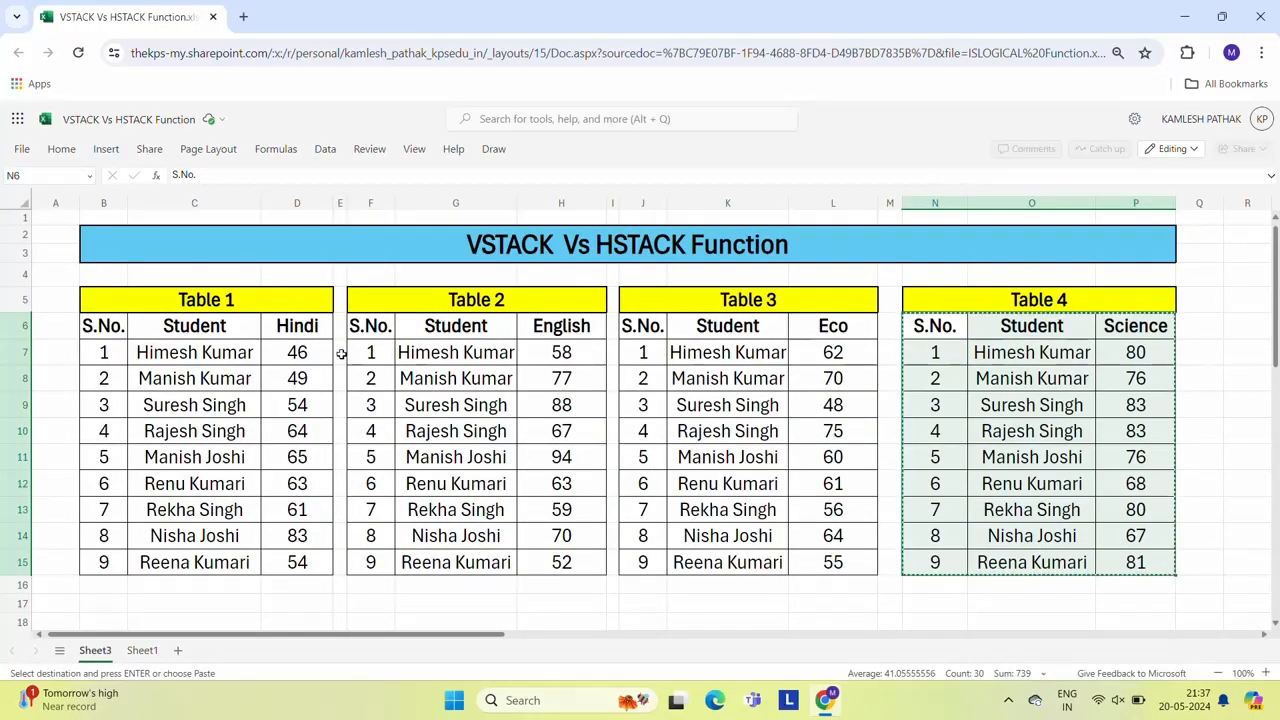
key(Escape)
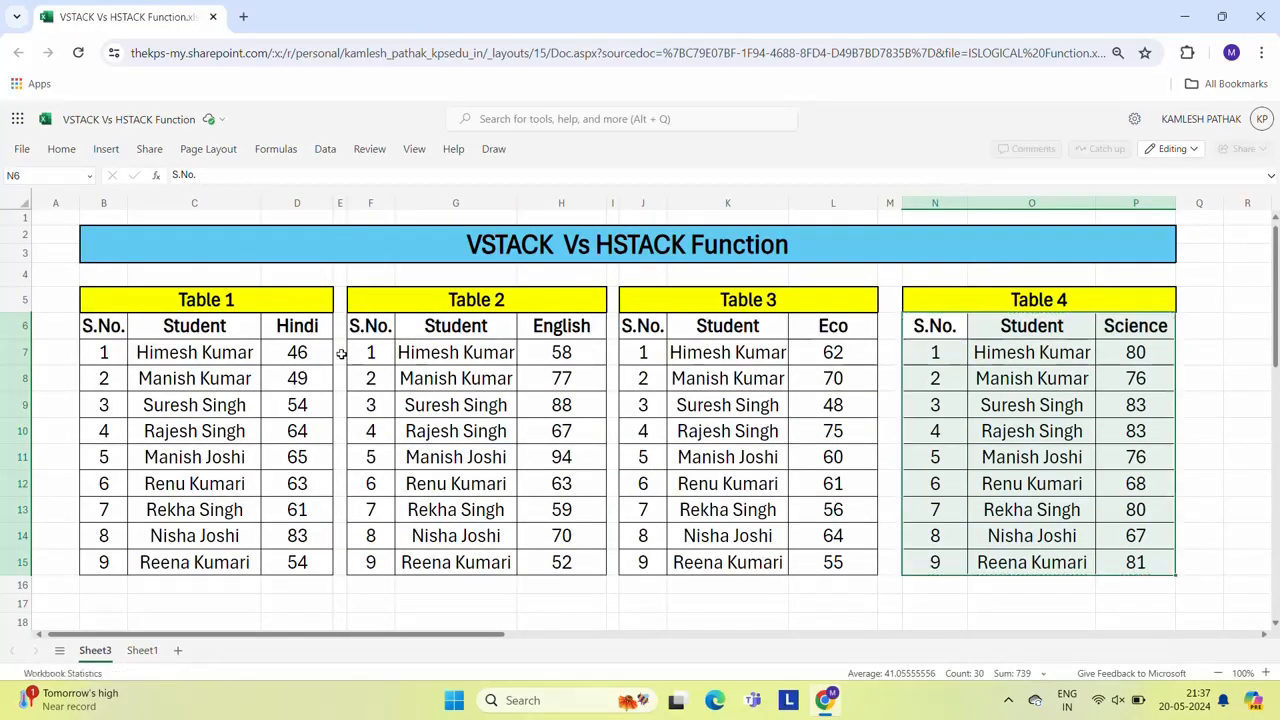
Step: Delete all rows from row 2 downward in Sheet1 to remove the manually pasted tables
click(142, 651)
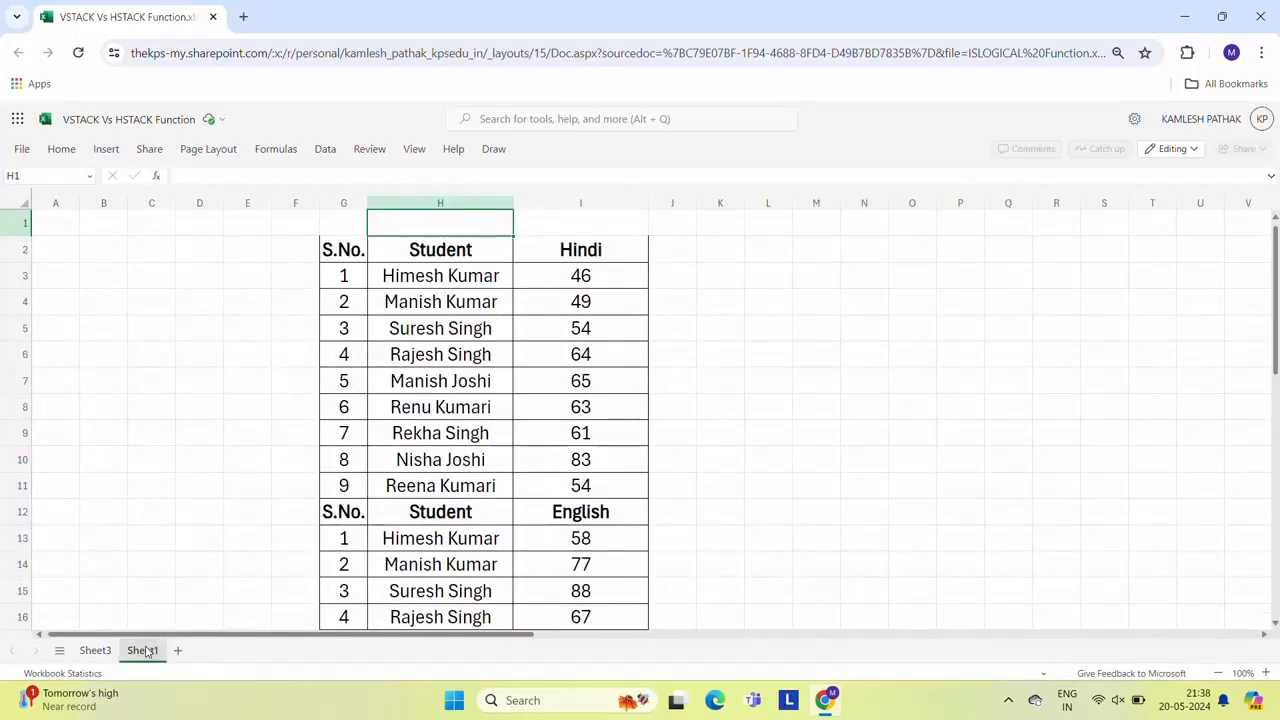
click(5, 251)
key(ctrl+shift+Down)
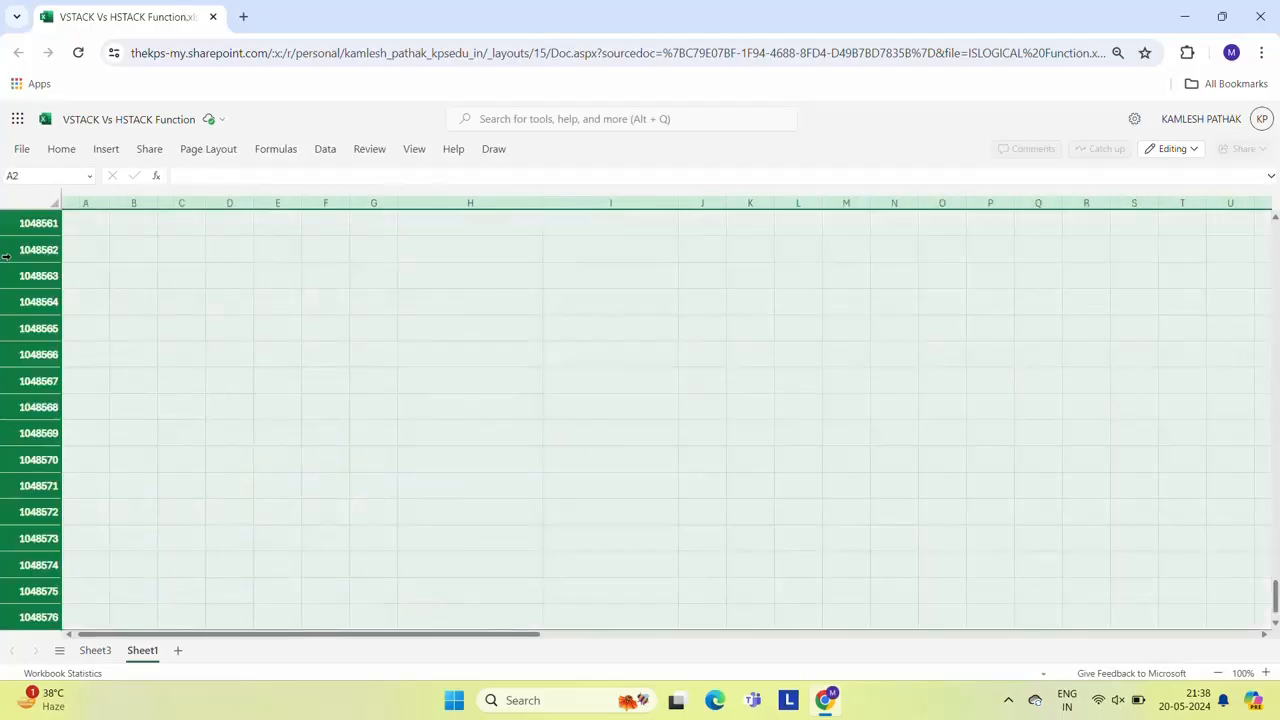
key(ctrl+BackSpace)
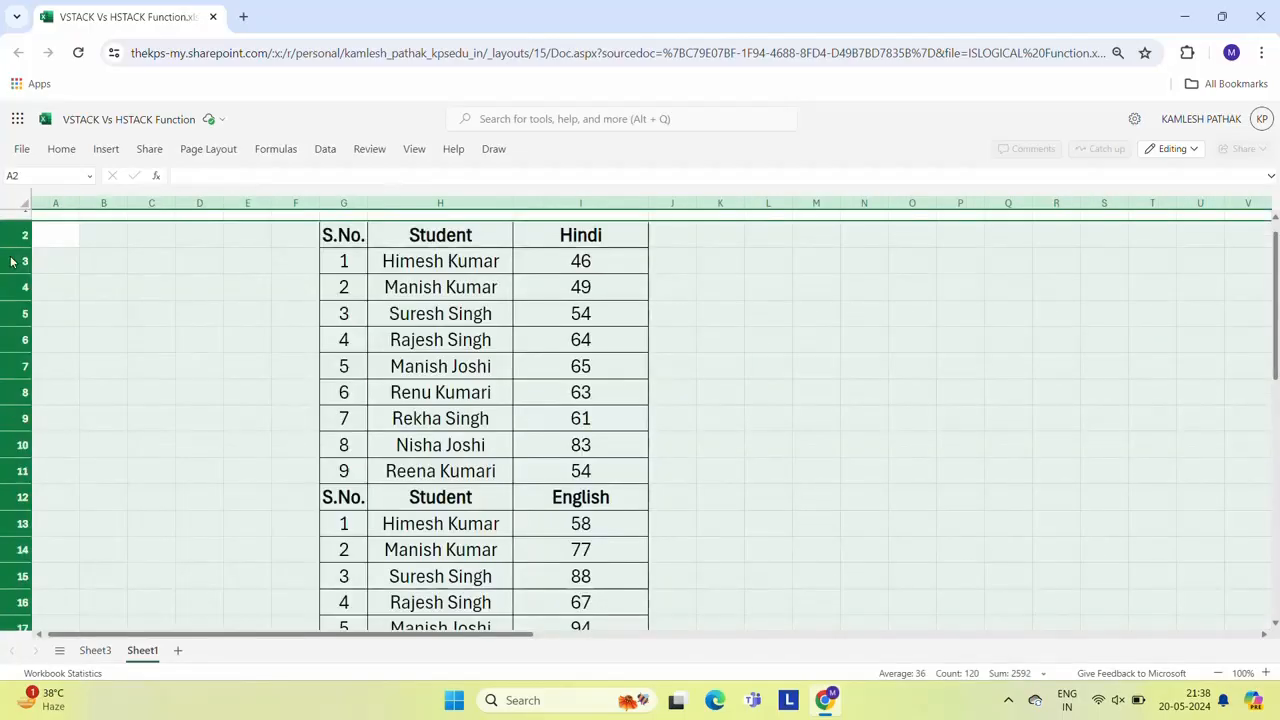
right_click(436, 366)
click(530, 276)
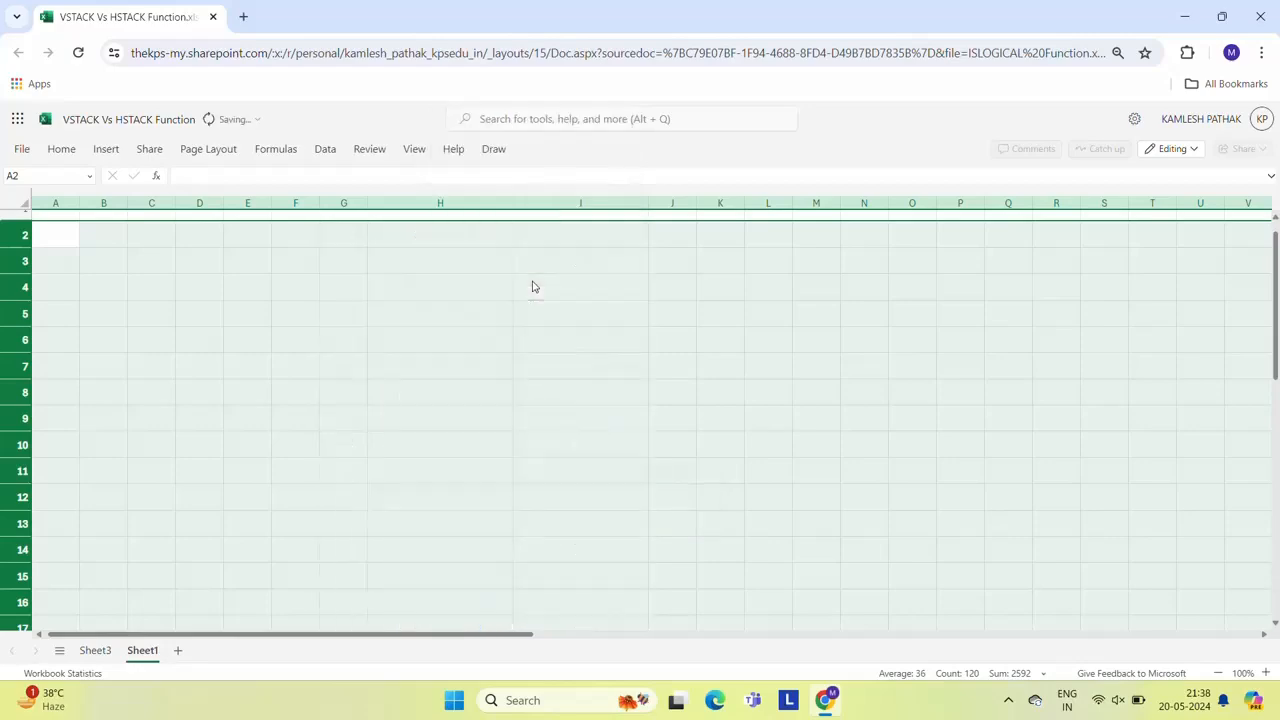
click(300, 260)
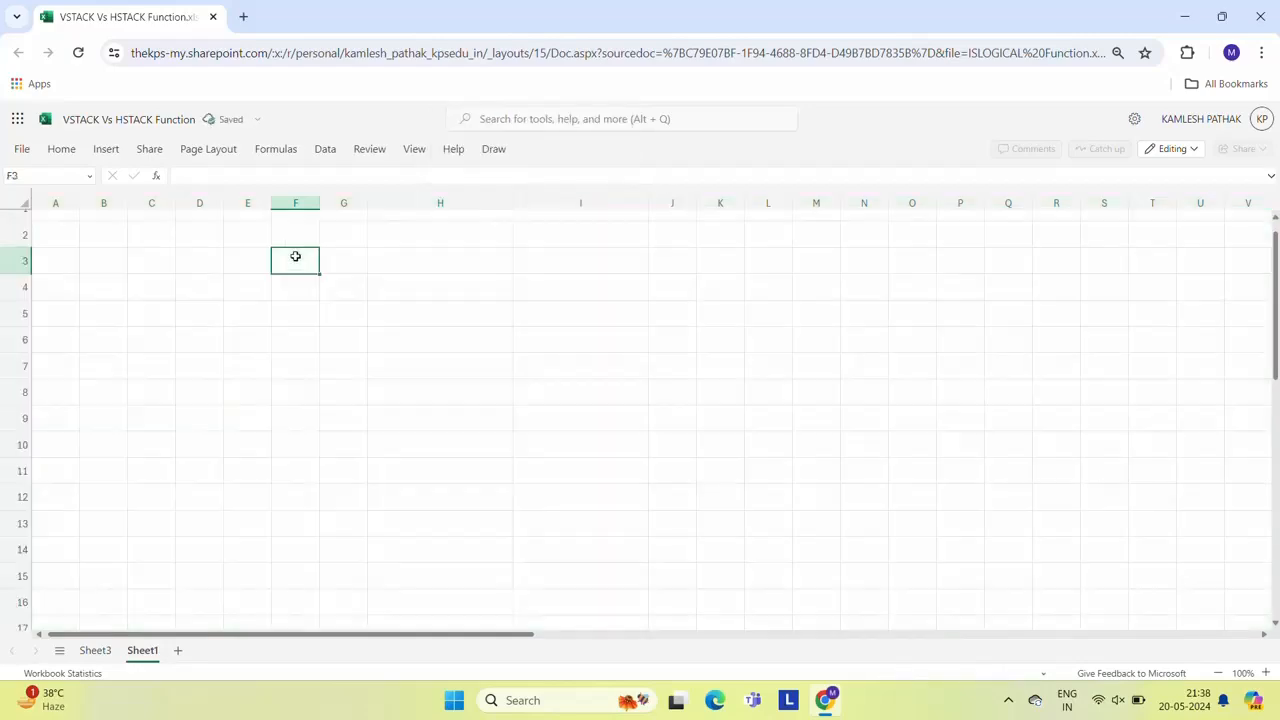
Step: Look over the English, Eco and Science source tables in Sheet3
click(112, 648)
click(432, 378)
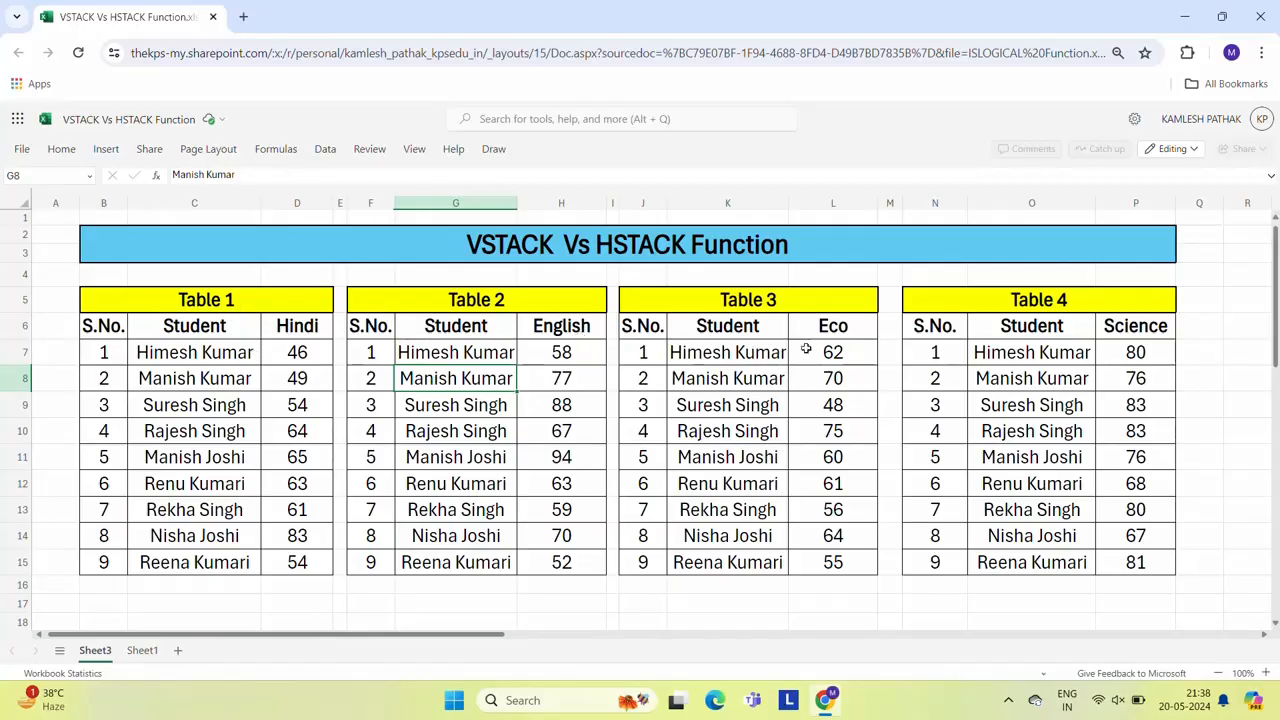
click(838, 338)
click(1124, 336)
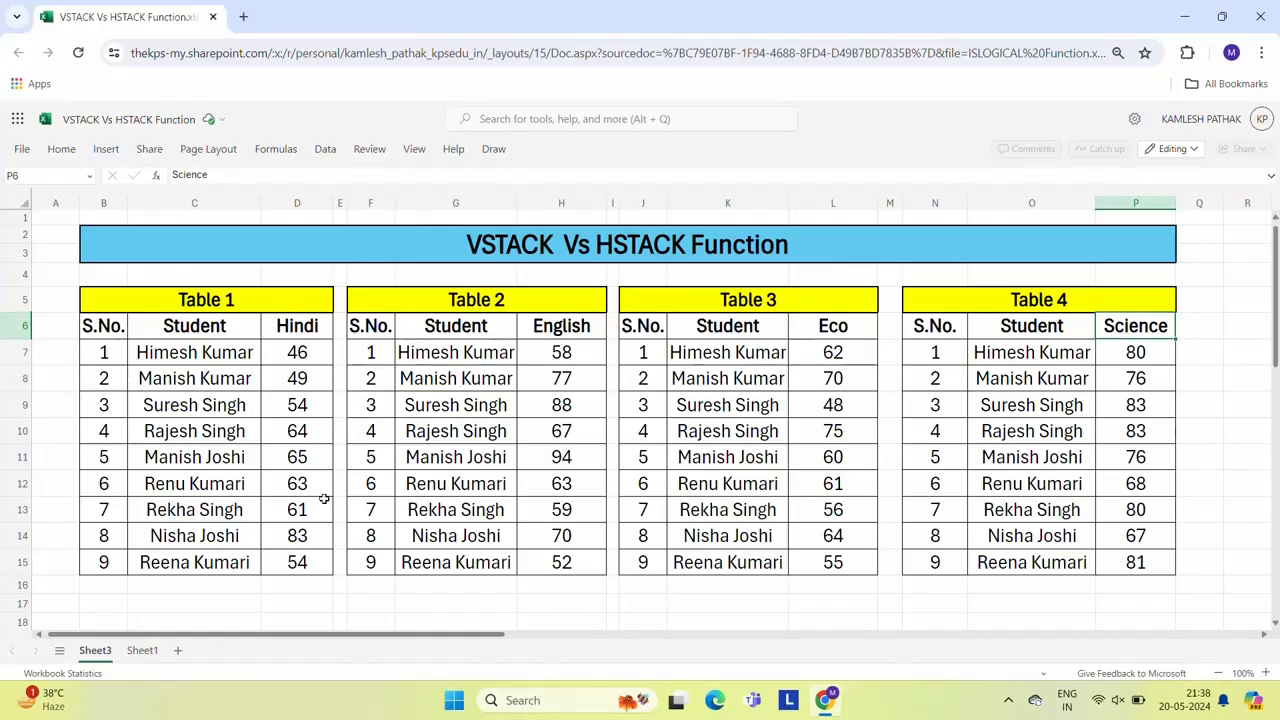
Step: Start a VSTACK formula in cell E3 of Sheet1 with Table 1 from Sheet3, range B6:D15, as the first array
click(142, 650)
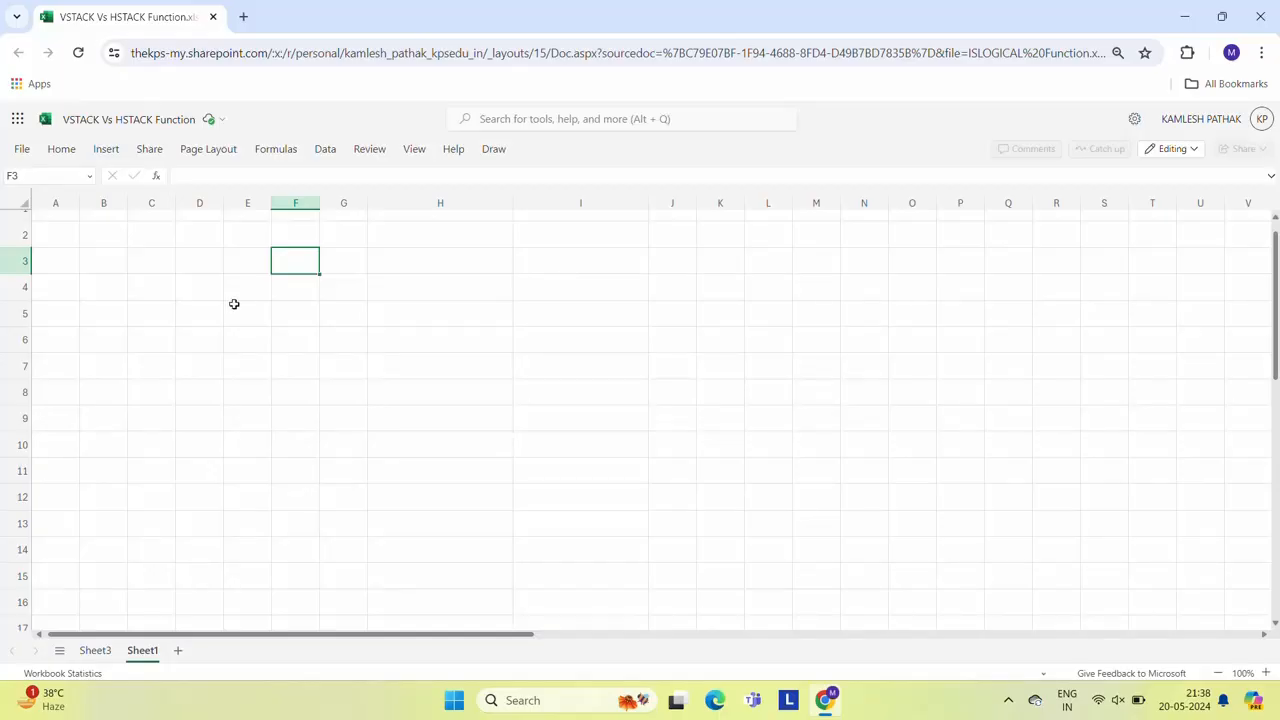
click(249, 263)
text(=vst)
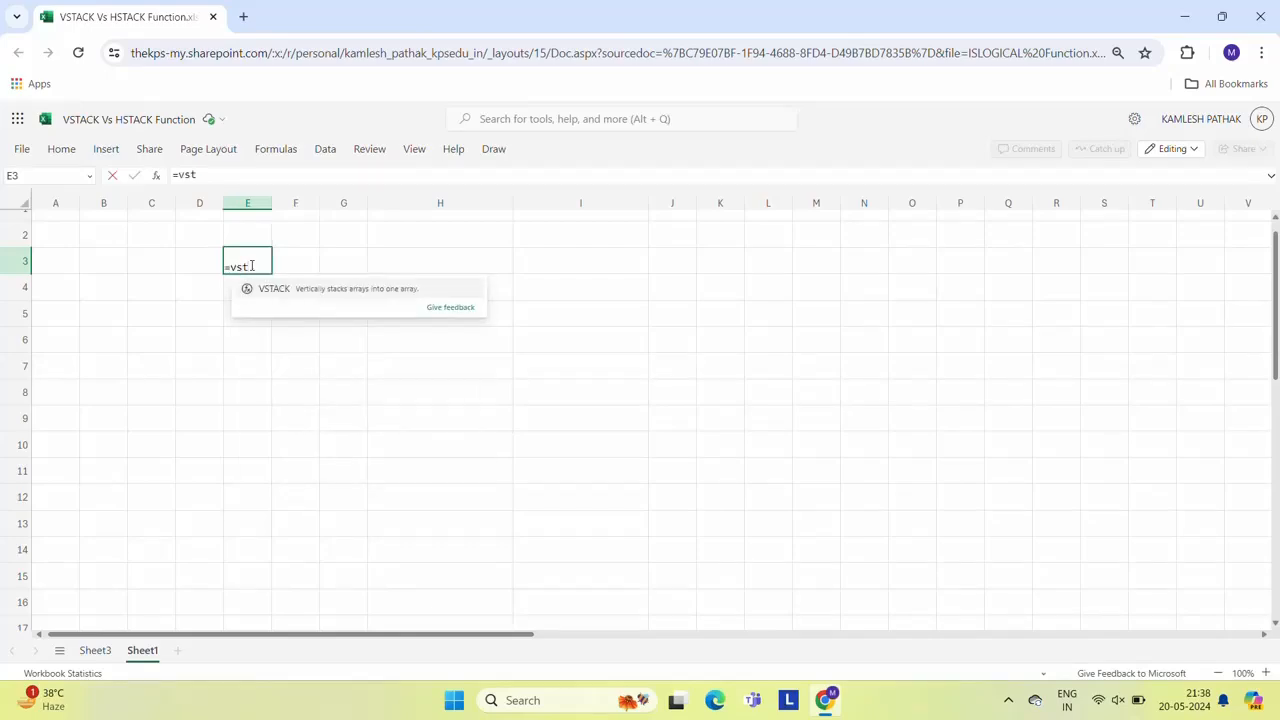
key(Tab)
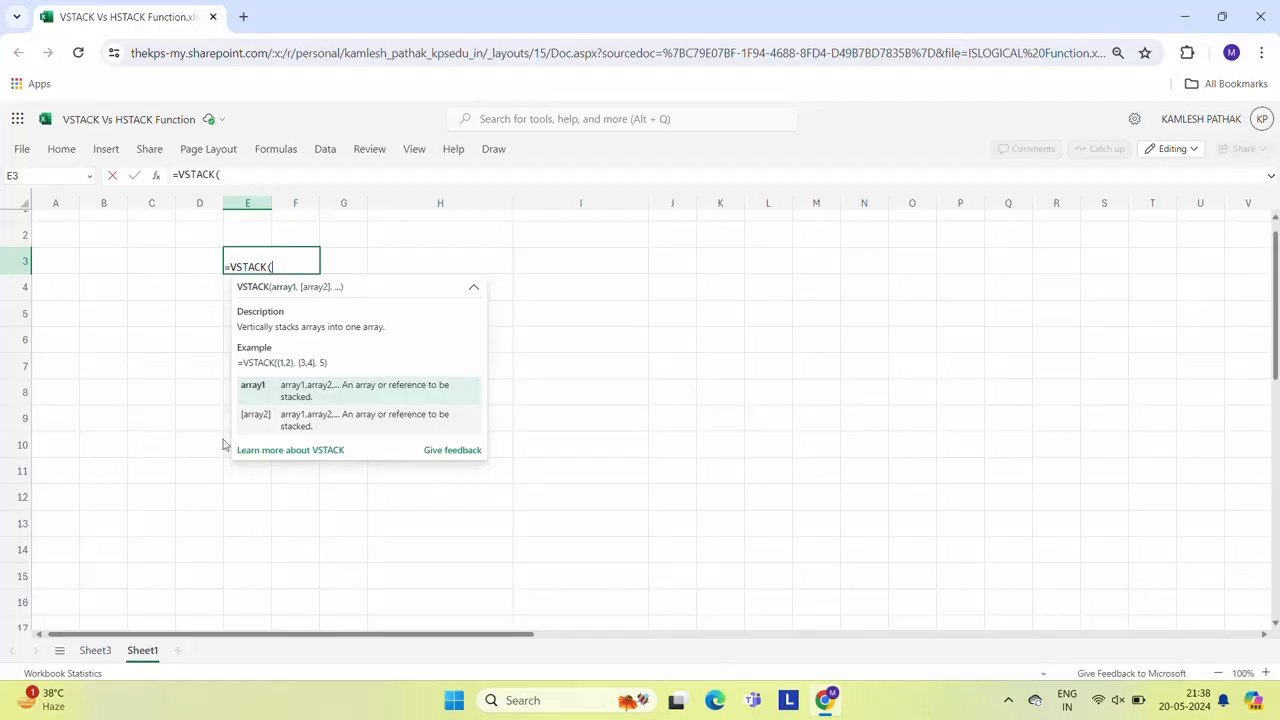
click(95, 651)
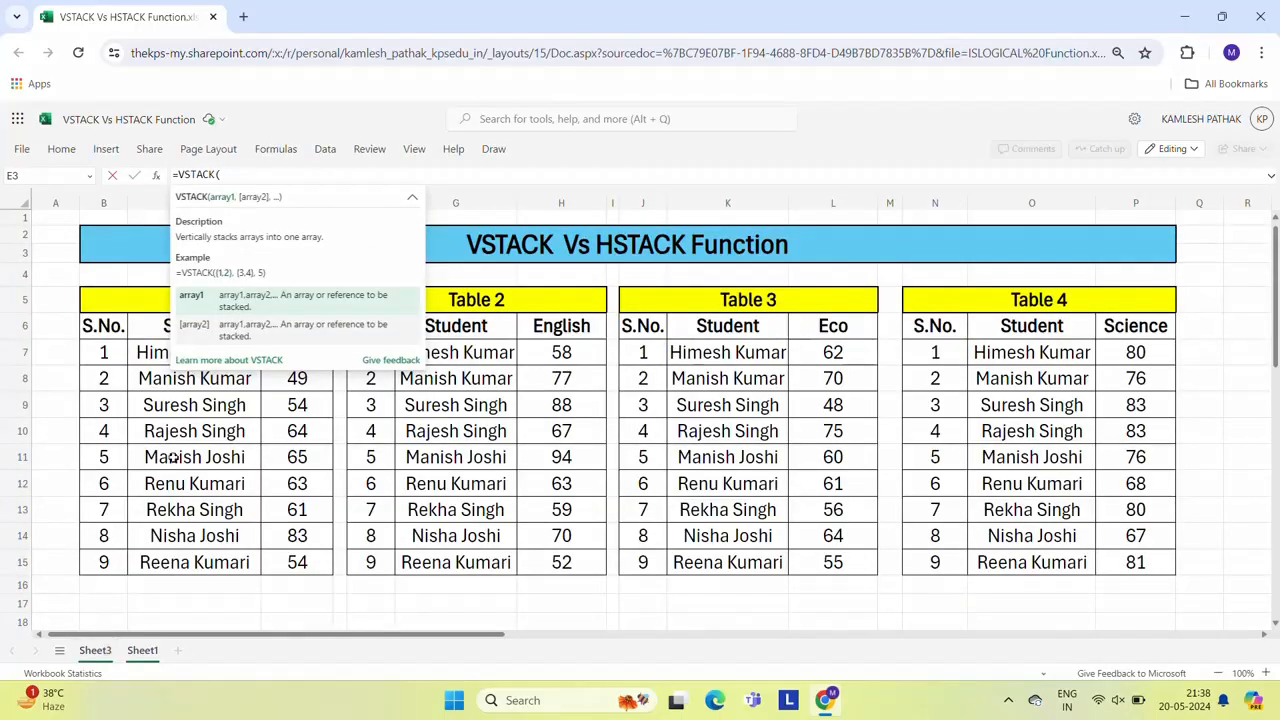
click(110, 327)
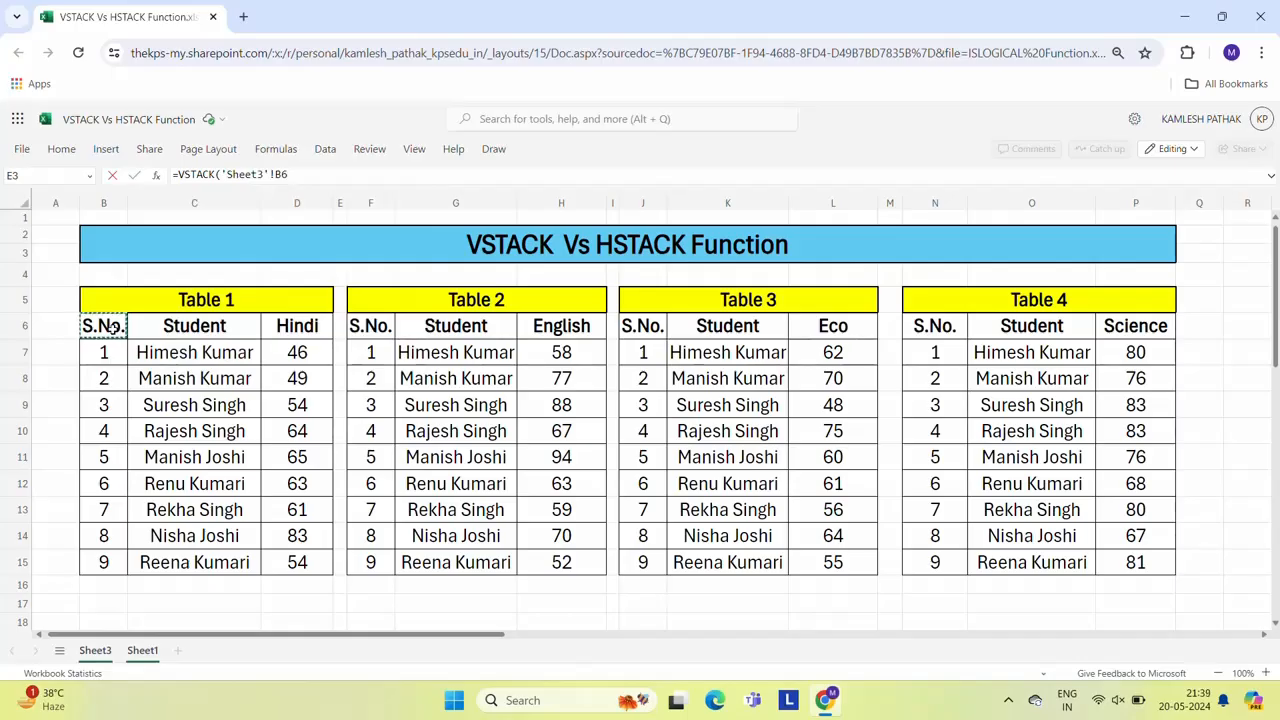
key(shift+Right)
key(shift+Right)
key(ctrl+shift+Down)
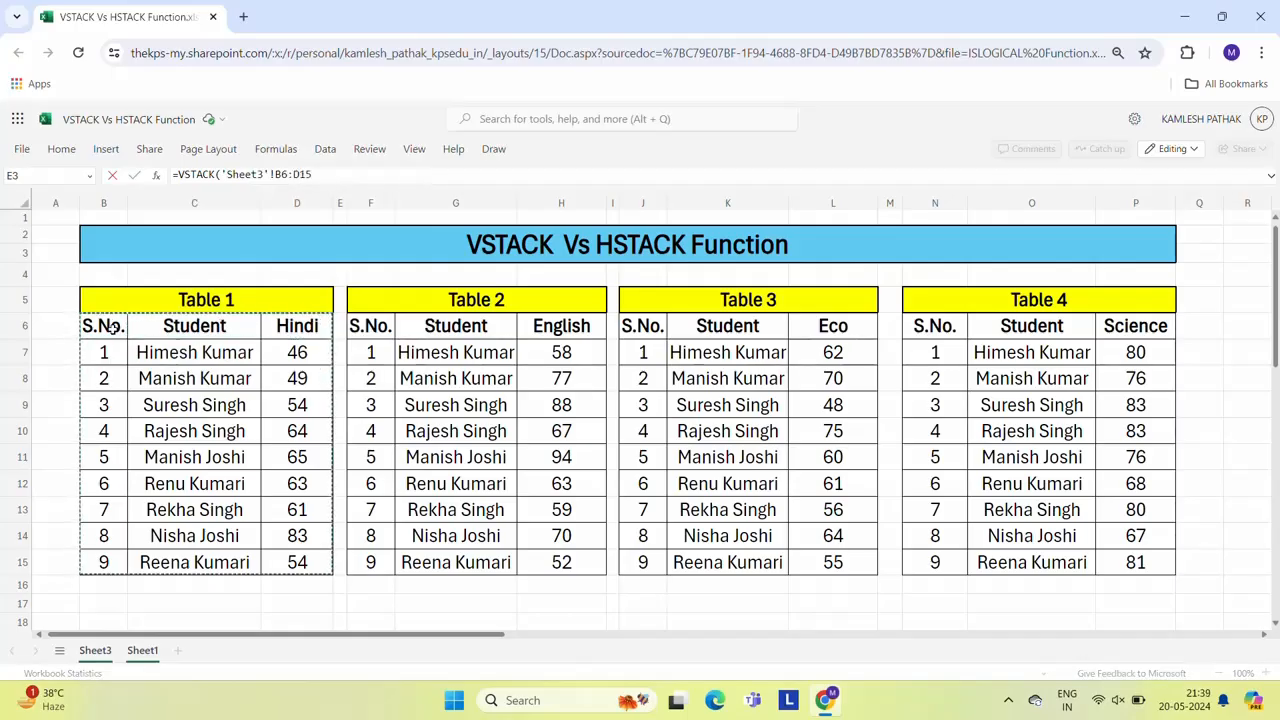
Step: Add Table 2 (F6:H15) and Table 3 (J6:L15) from Sheet3 as the second and third VSTACK arrays
text(,)
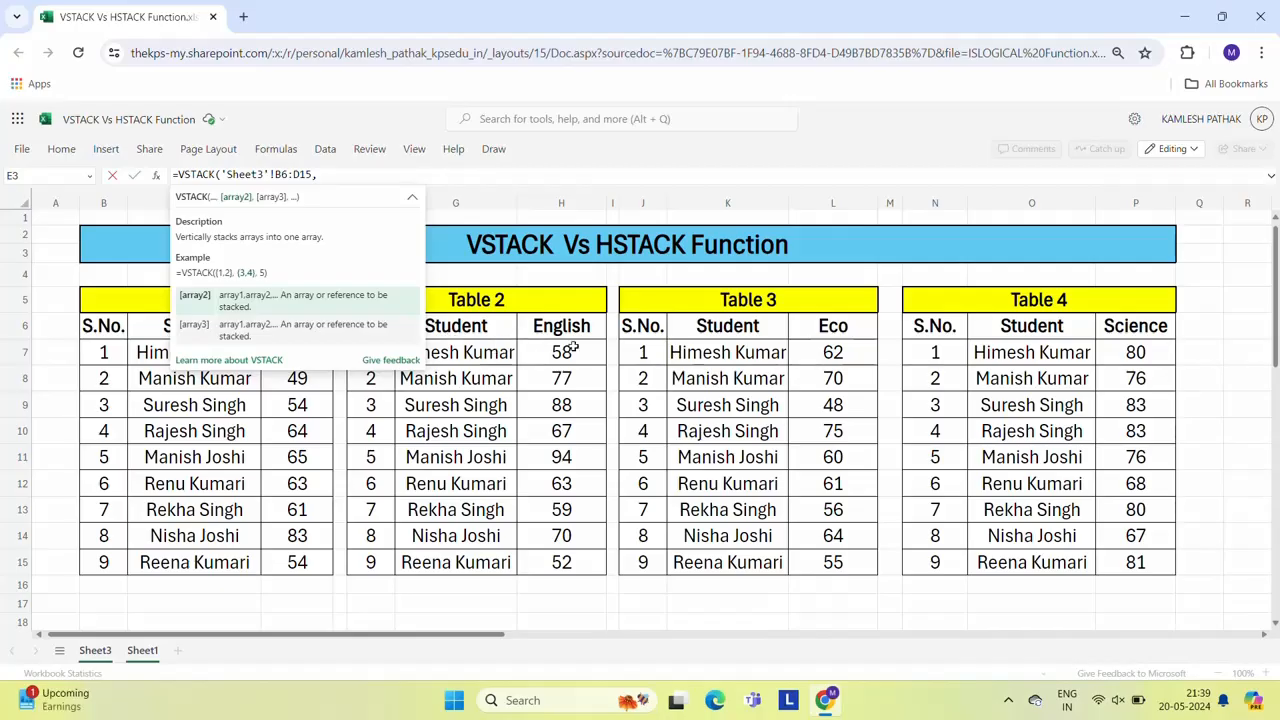
click(510, 334)
key(Left)
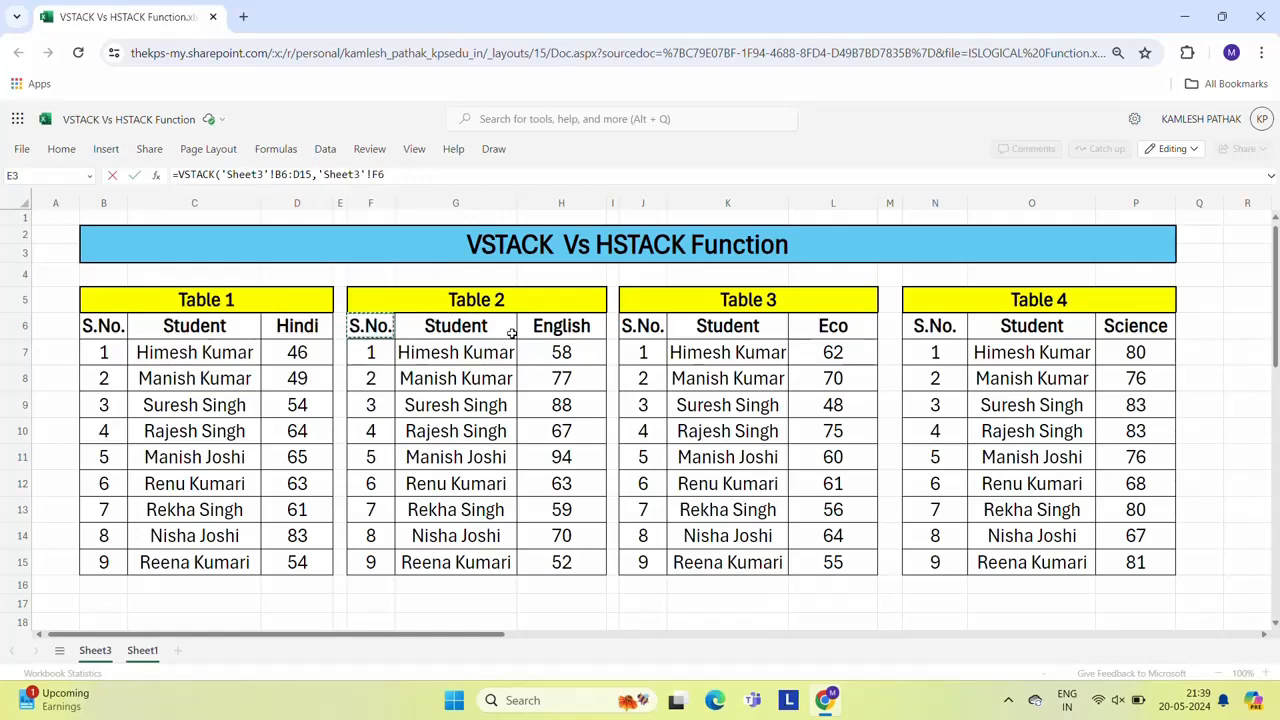
key(shift+Right)
key(shift+Right)
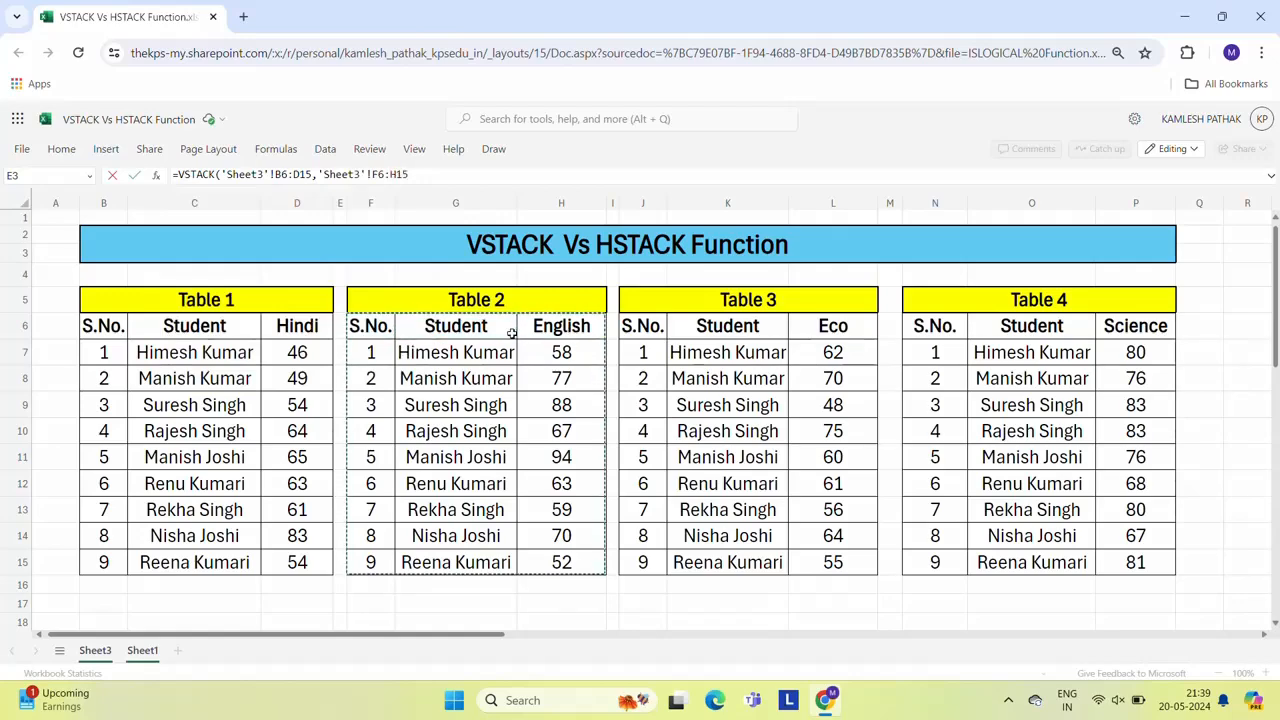
text(,)
click(643, 327)
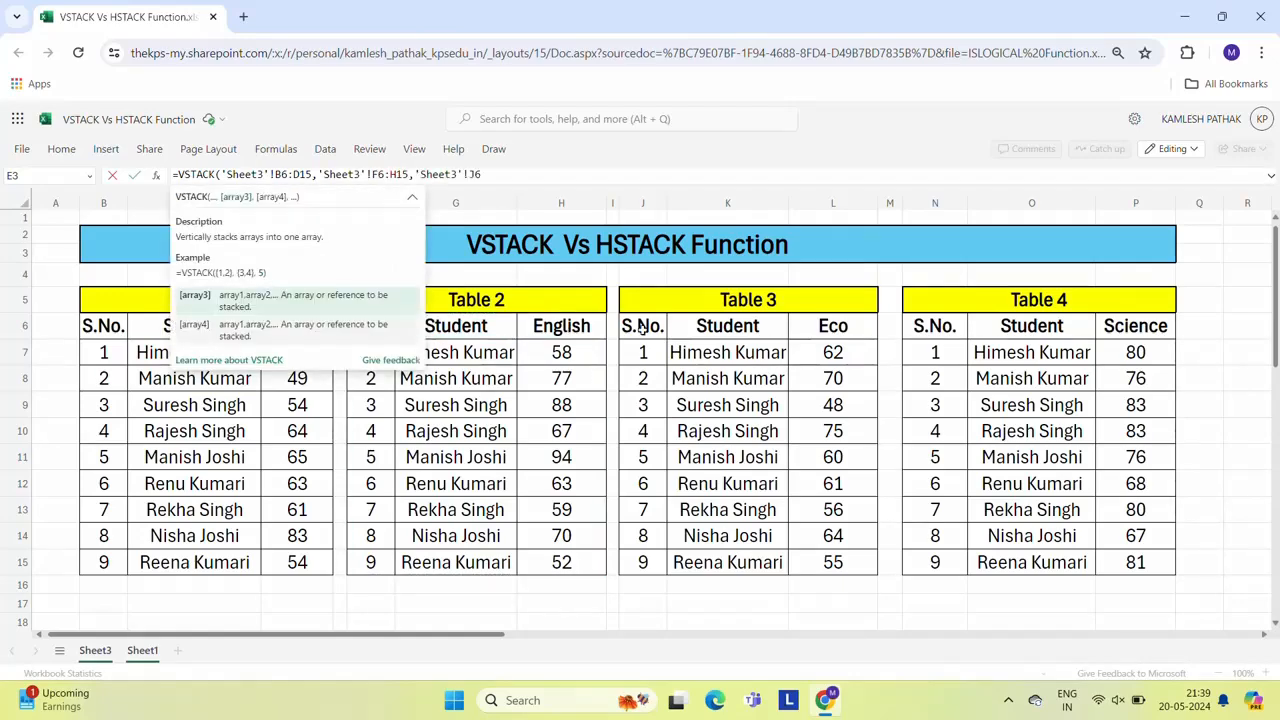
key(ctrl+shift+Right)
key(ctrl+shift+Down)
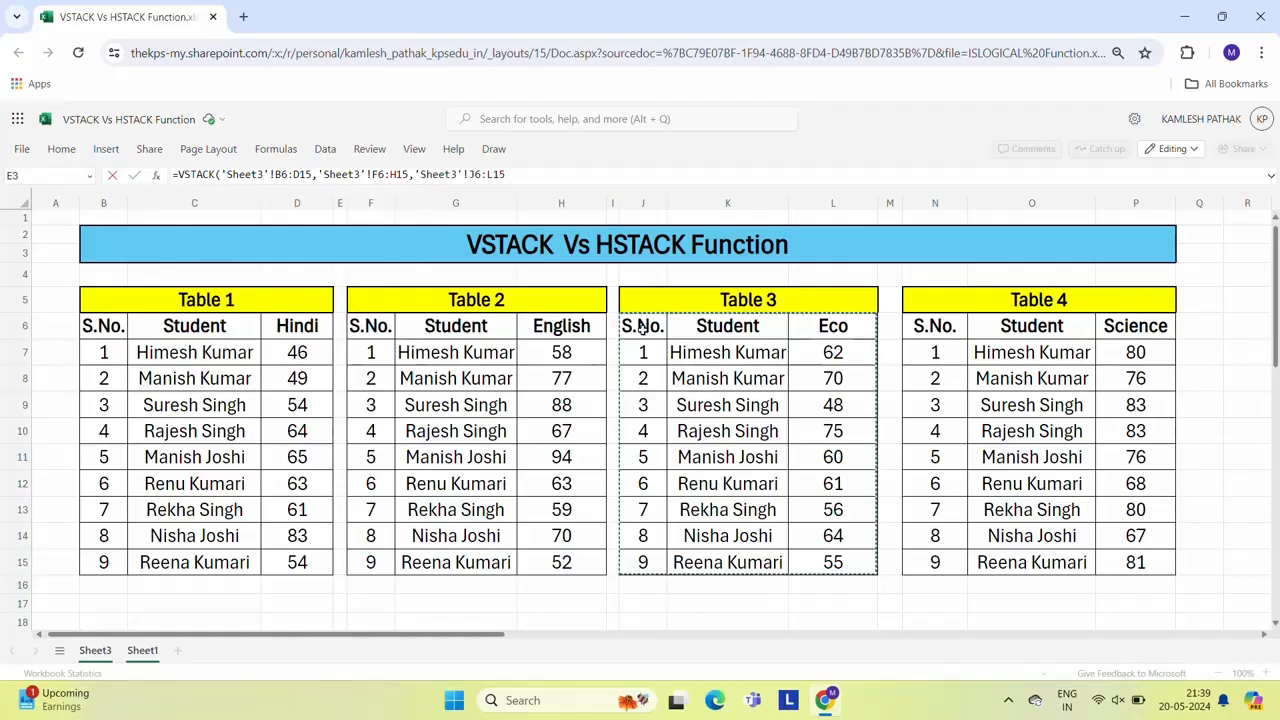
Step: Add Table 4 from Sheet3, range N6:P15, as the fourth VSTACK array and complete the formula in E3
text(,)
click(932, 328)
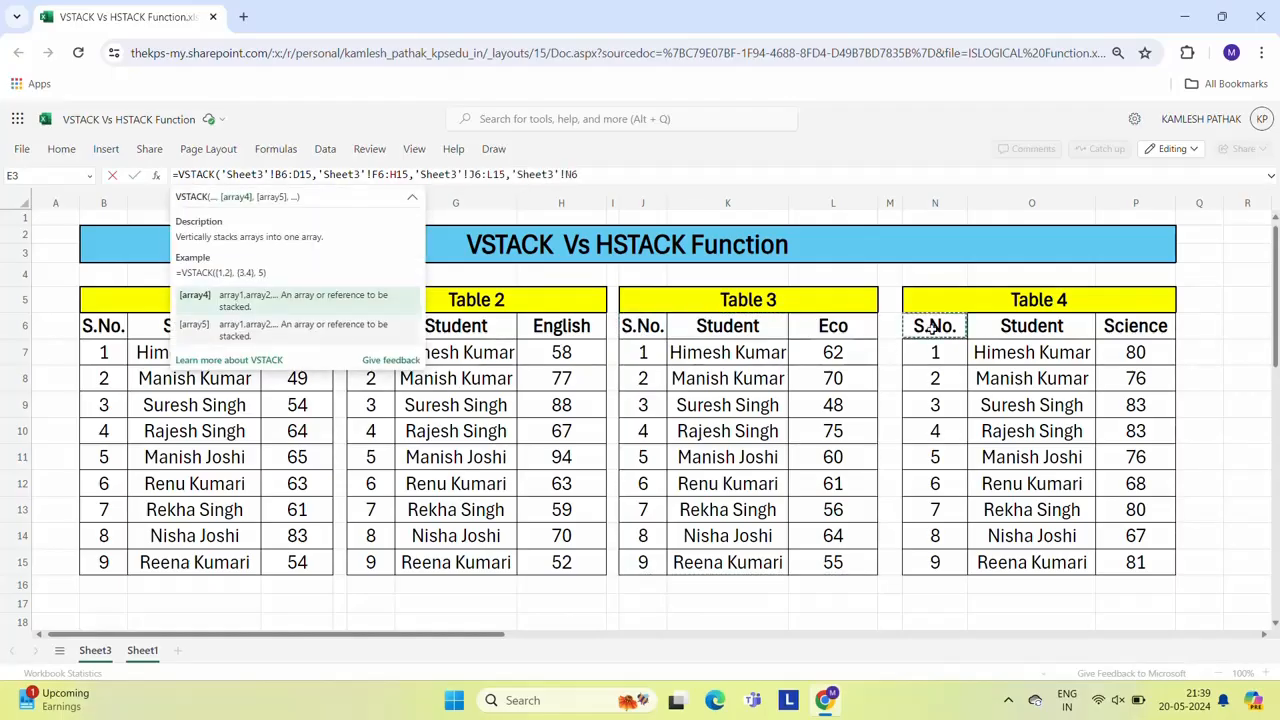
key(ctrl+shift+Right)
key(ctrl+shift+Down)
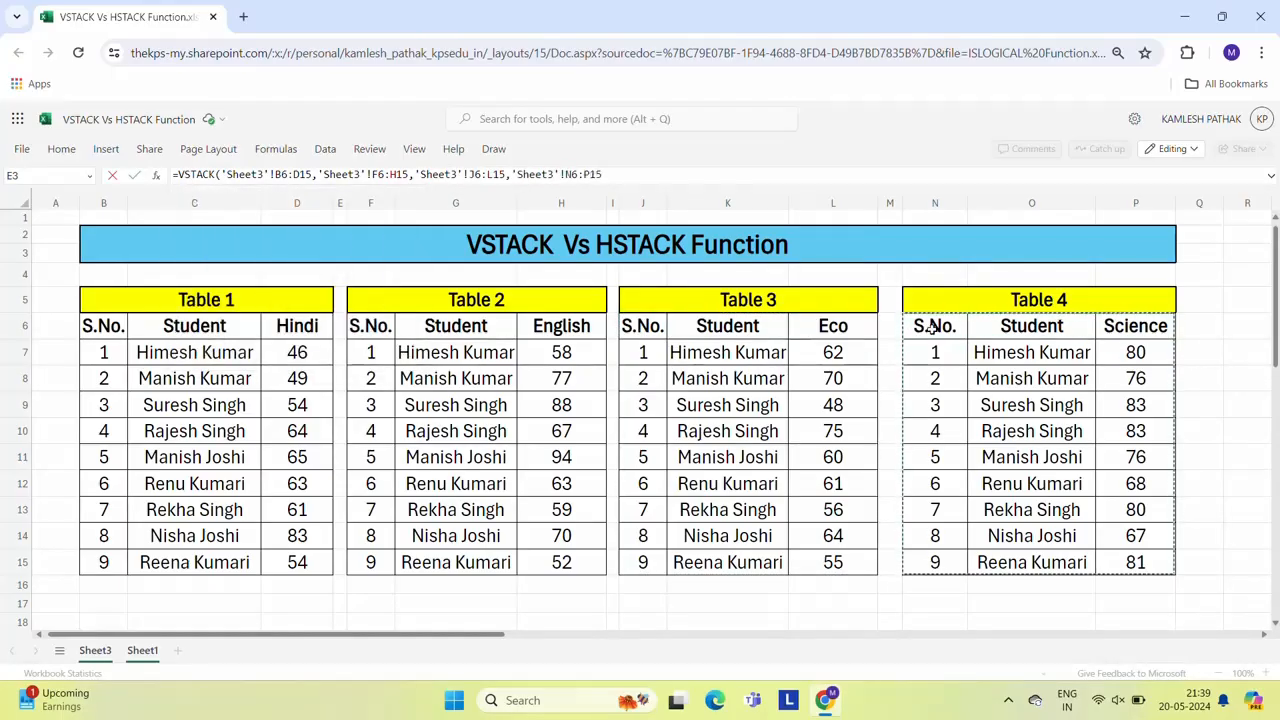
key(Return)
key(Up)
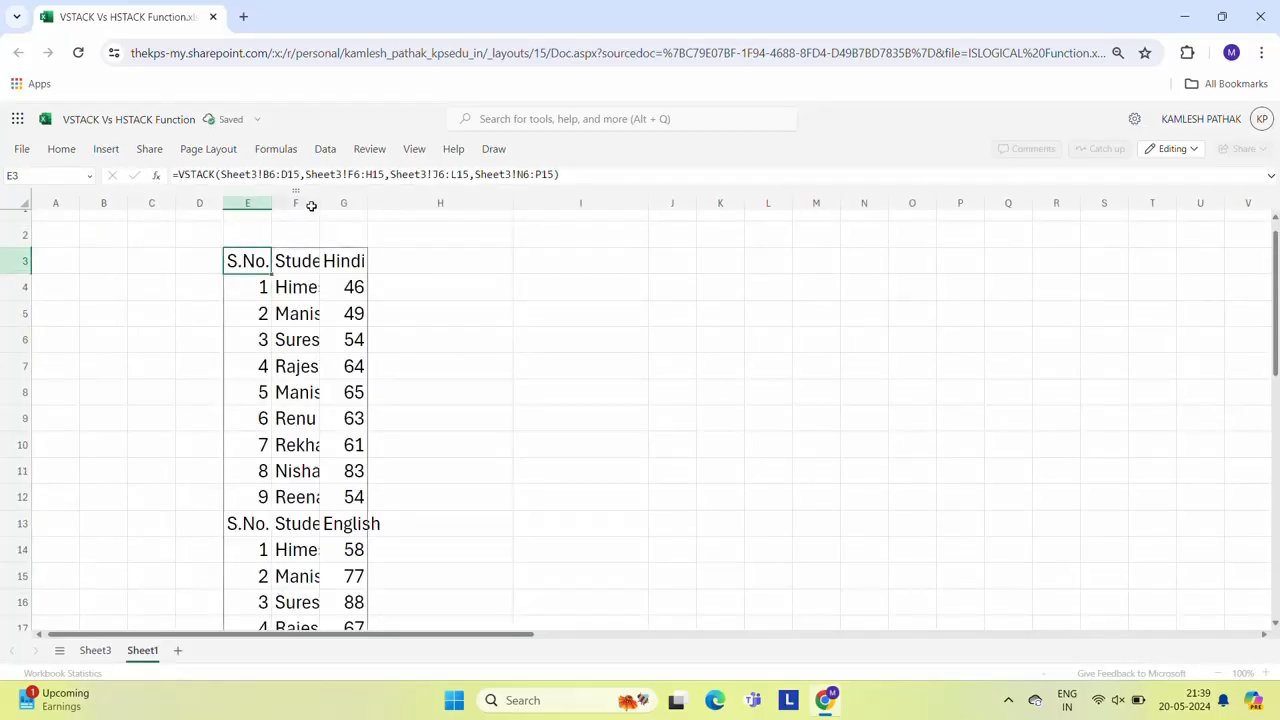
Step: Widen columns F and G in Sheet1 and centre-align the stacked results in E3:G42 horizontally
drag(319, 203, 452, 202)
click(320, 262)
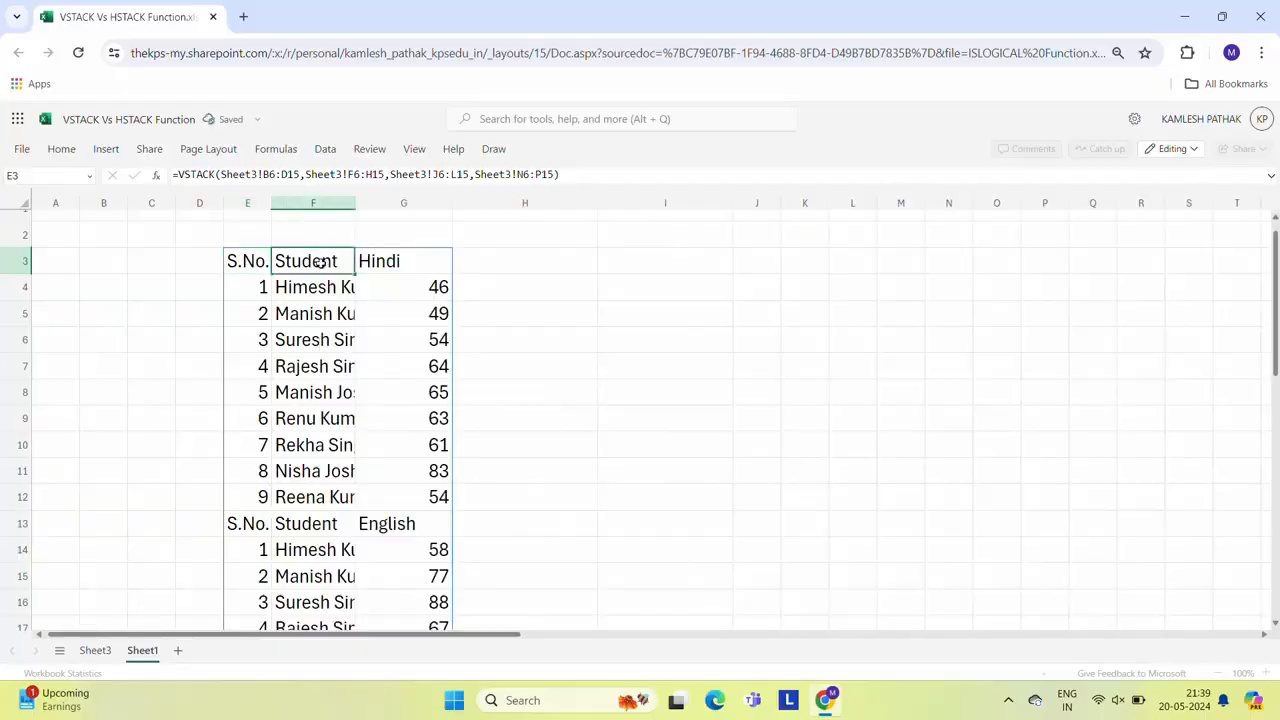
key(Left)
key(shift+Right)
key(shift+Right)
key(ctrl+shift+Down)
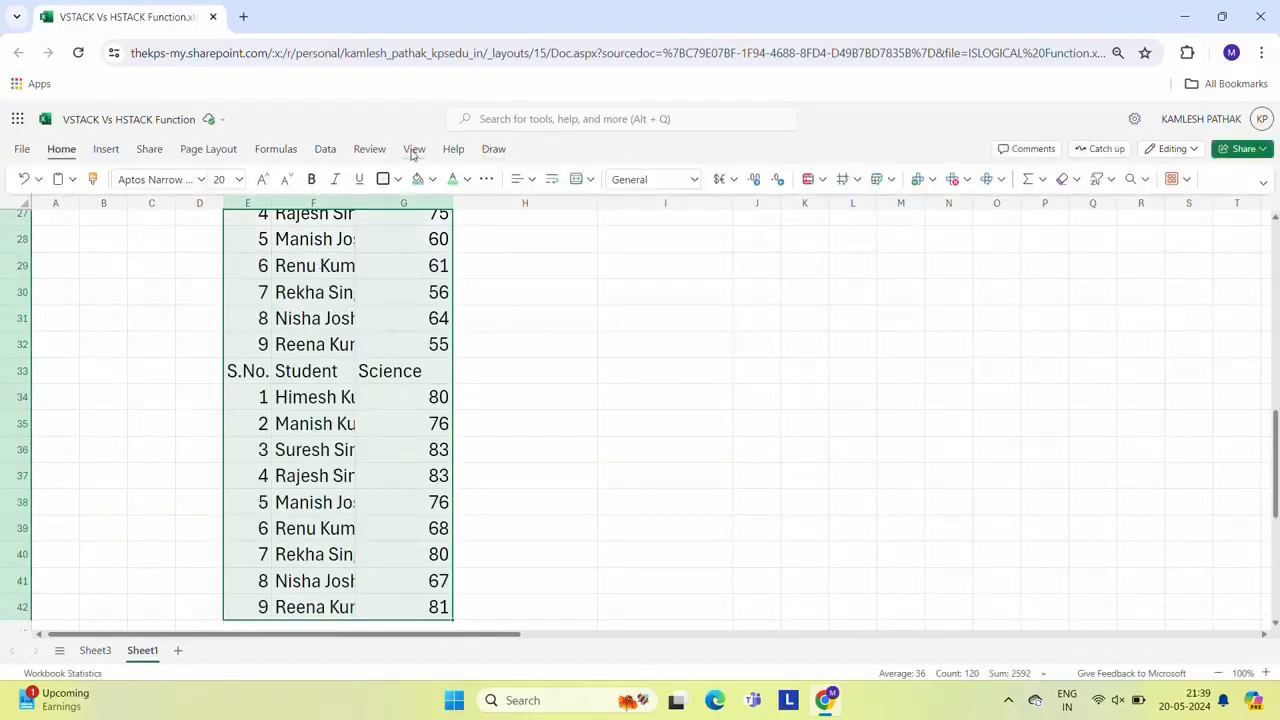
click(534, 187)
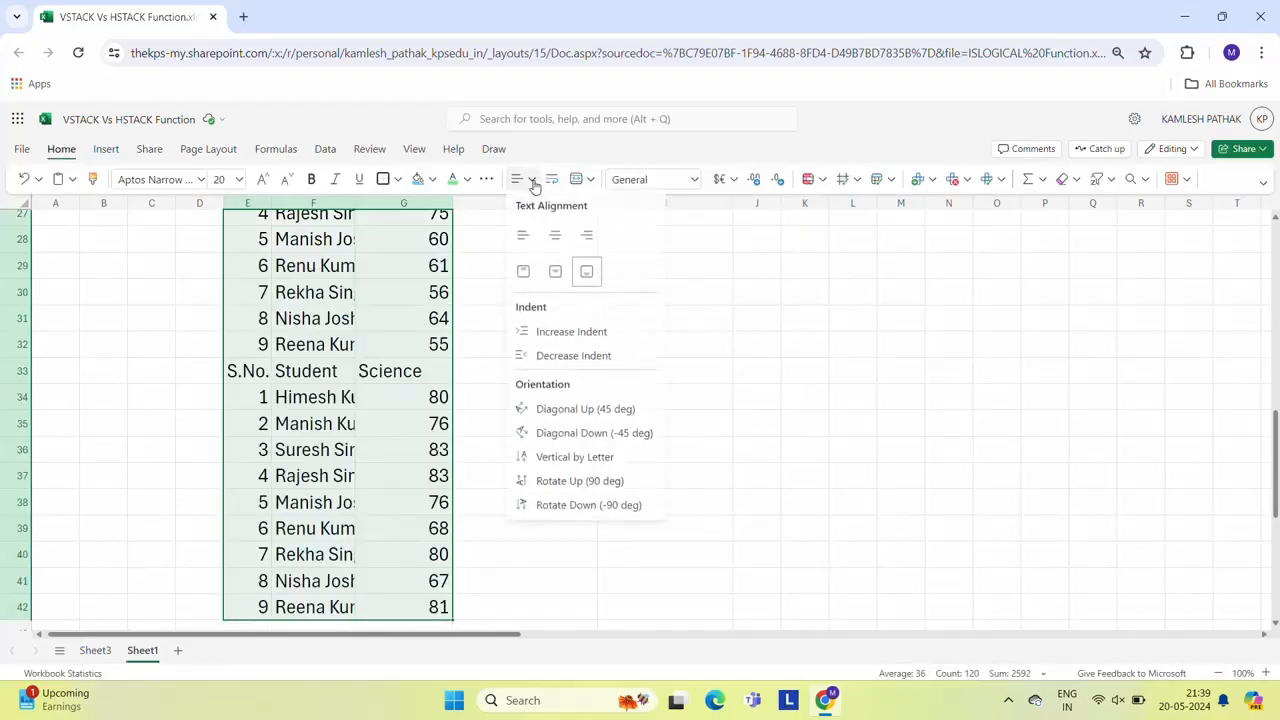
click(555, 236)
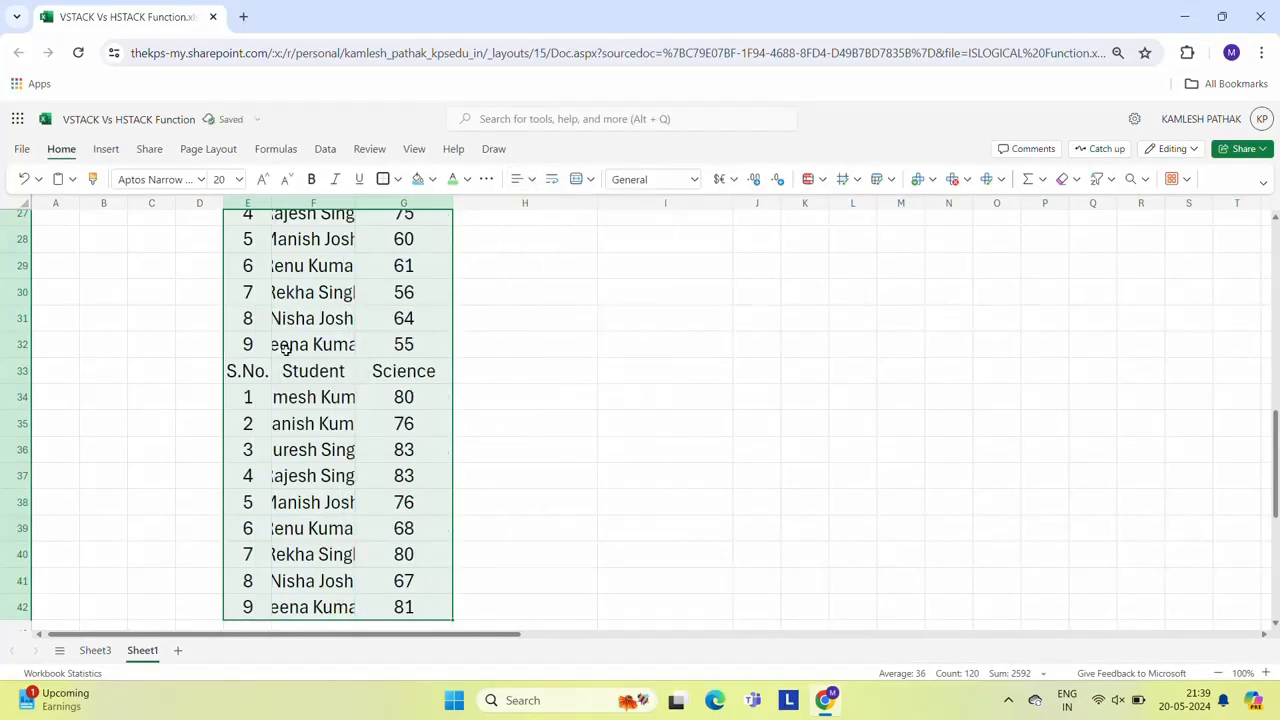
Step: Make the Hindi and English header rows of the stacked results bold, in E3:G3 and E13:G13
click(278, 382)
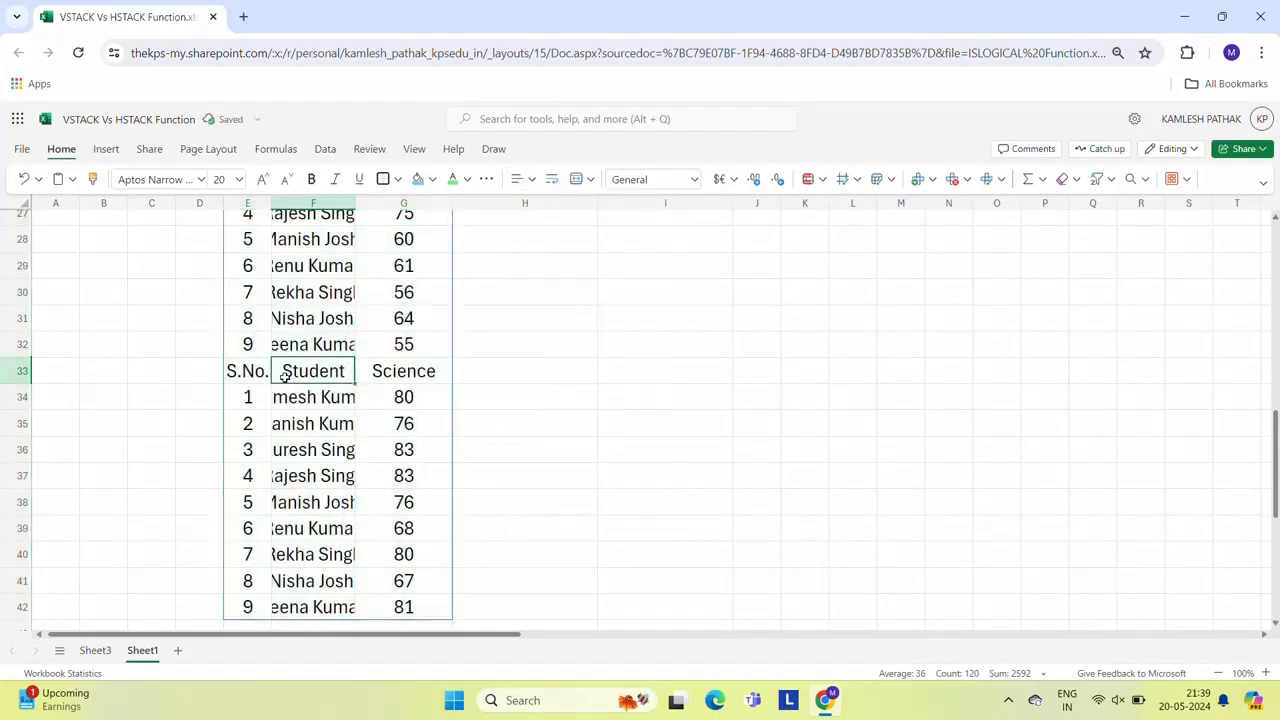
key(ctrl+Up)
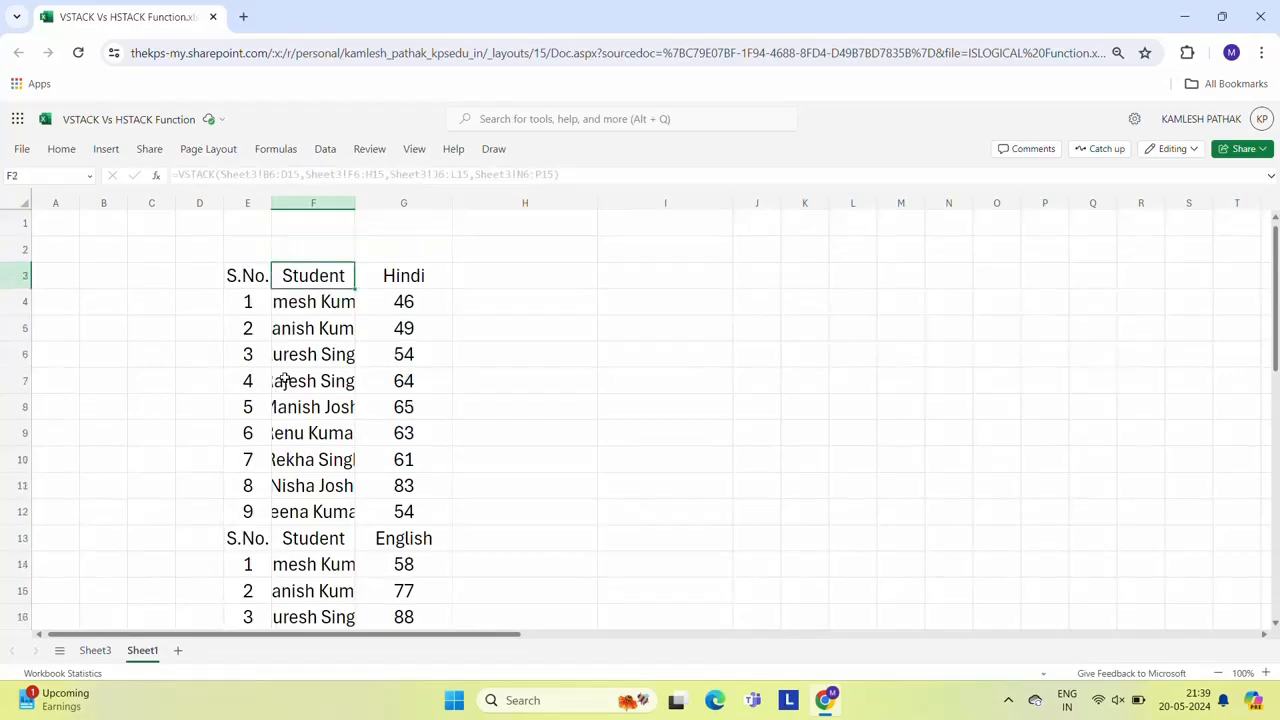
key(Left)
key(shift+Right)
key(shift+Right)
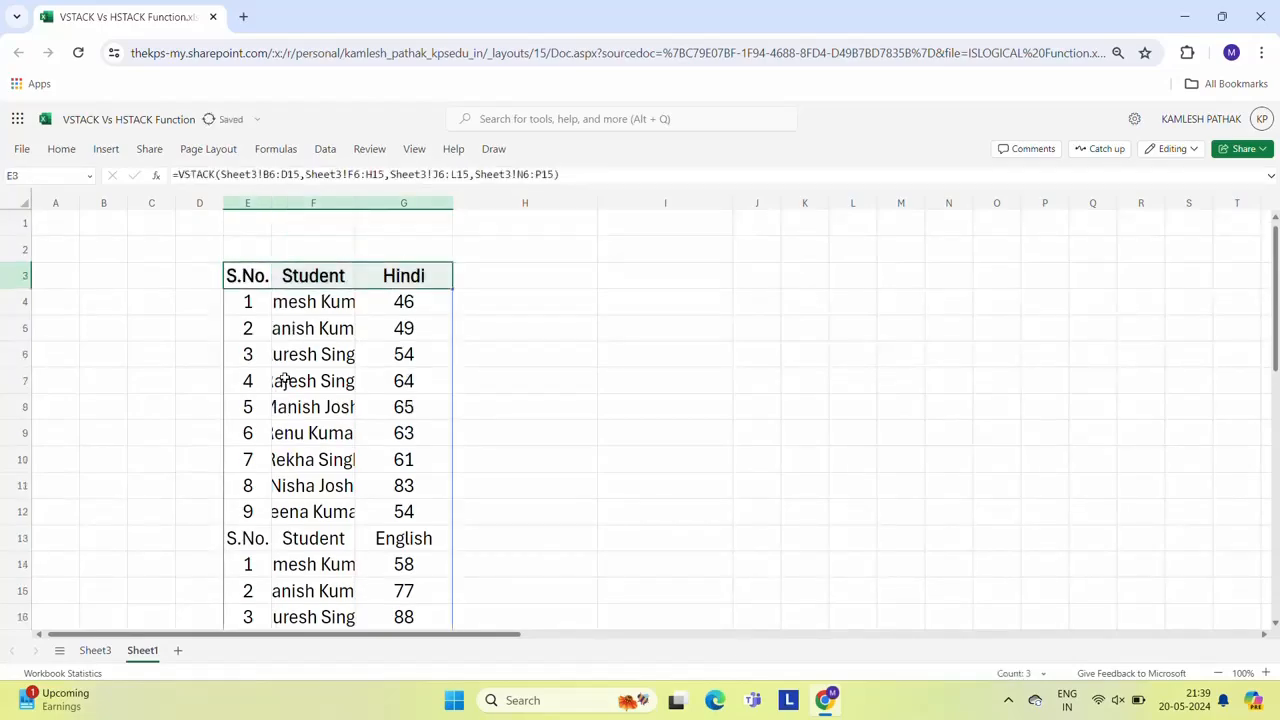
key(Down)
key(Down)
key(Down)
key(Down)
key(Down)
key(Down)
key(Down)
key(Down)
key(Down)
key(Down)
key(shift+Right)
key(shift+Right)
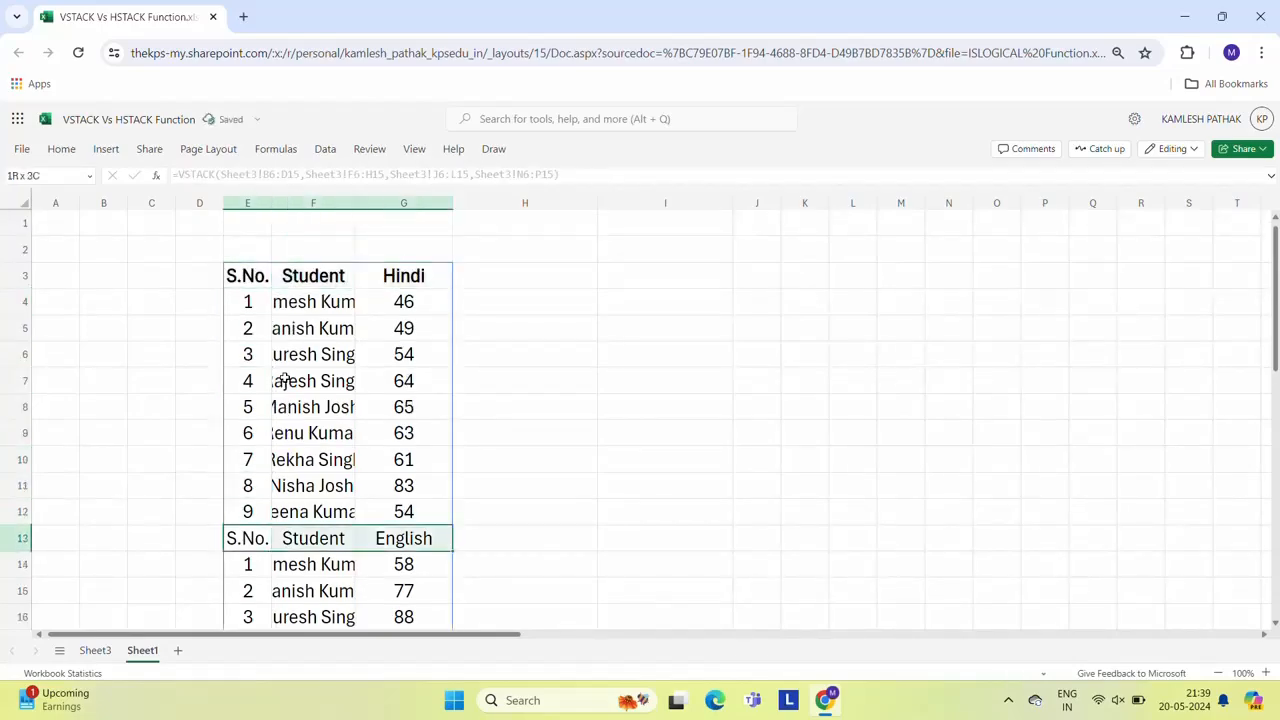
key(ctrl+b)
Step: Make the Eco header row of the stacked results bold, in E23:G23
key(Down)
key(Down)
key(Down)
key(Down)
key(Down)
key(Down)
key(Down)
key(Down)
key(Down)
key(Down)
key(Down)
key(Down)
key(Down)
key(Down)
key(Down)
key(Down)
key(Down)
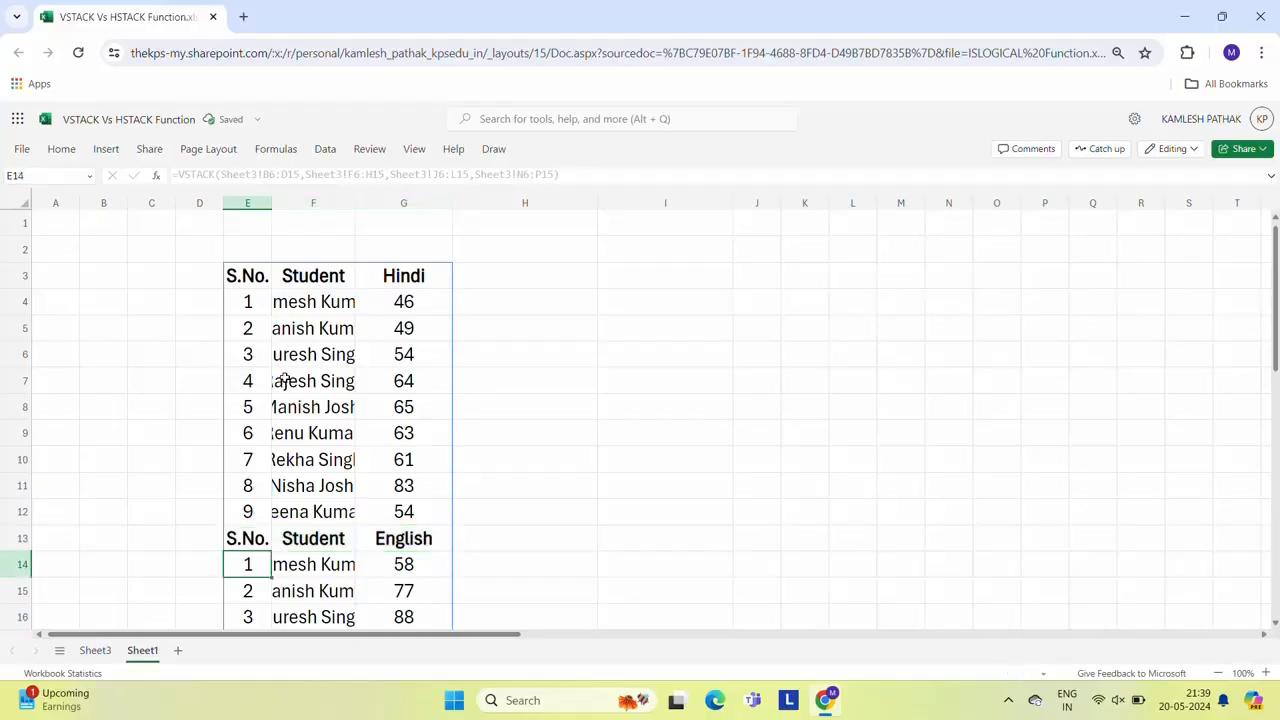
key(Down)
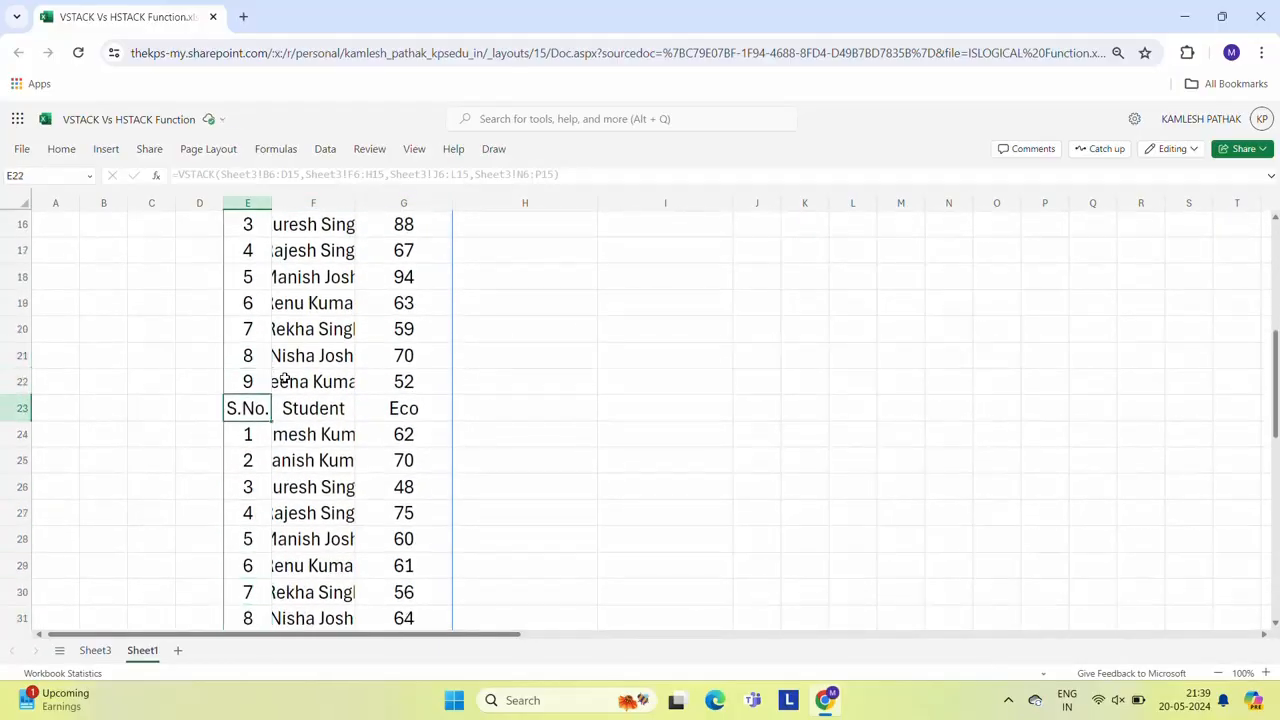
key(shift+Right)
key(shift+Right)
key(ctrl+b)
Step: Make the Science header row of the stacked results bold, in E33:G33
key(Down)
key(Down)
key(Down)
key(Down)
key(Down)
key(Down)
key(Down)
key(Down)
key(Down)
key(Down)
key(Down)
key(Down)
key(Down)
key(Down)
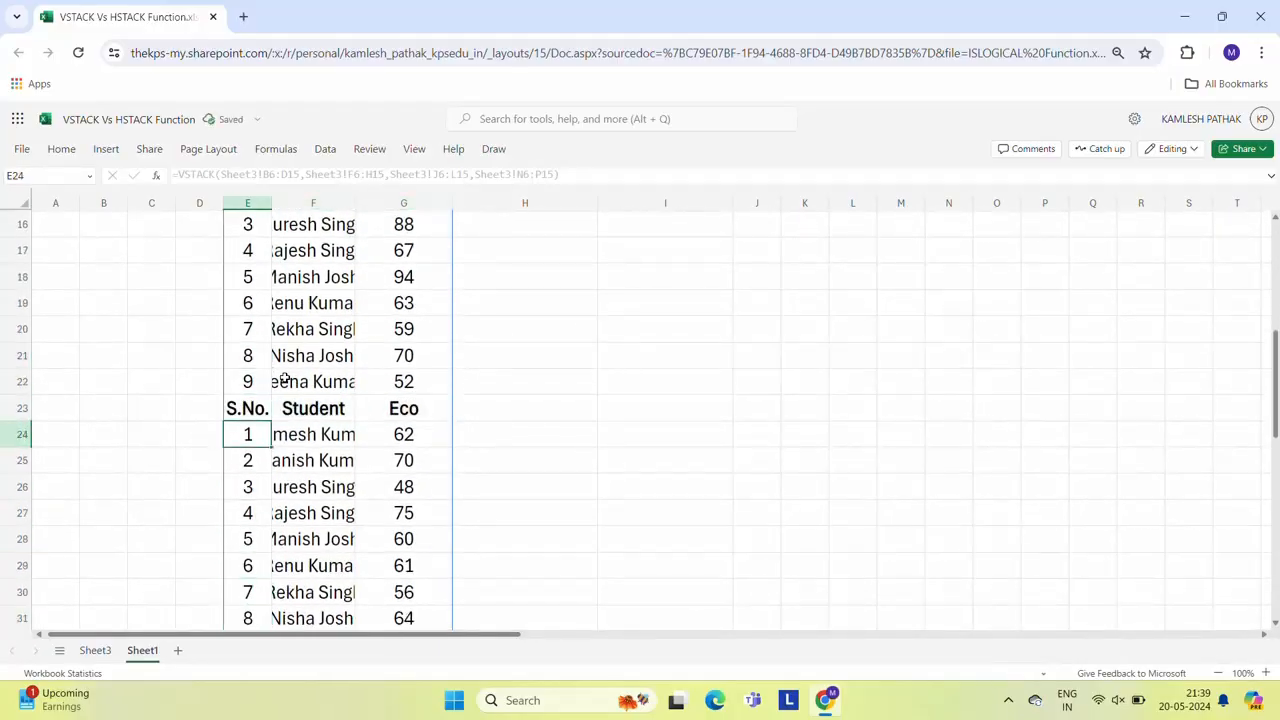
key(Up)
key(Up)
key(Up)
key(Up)
key(shift+Right)
key(shift+Right)
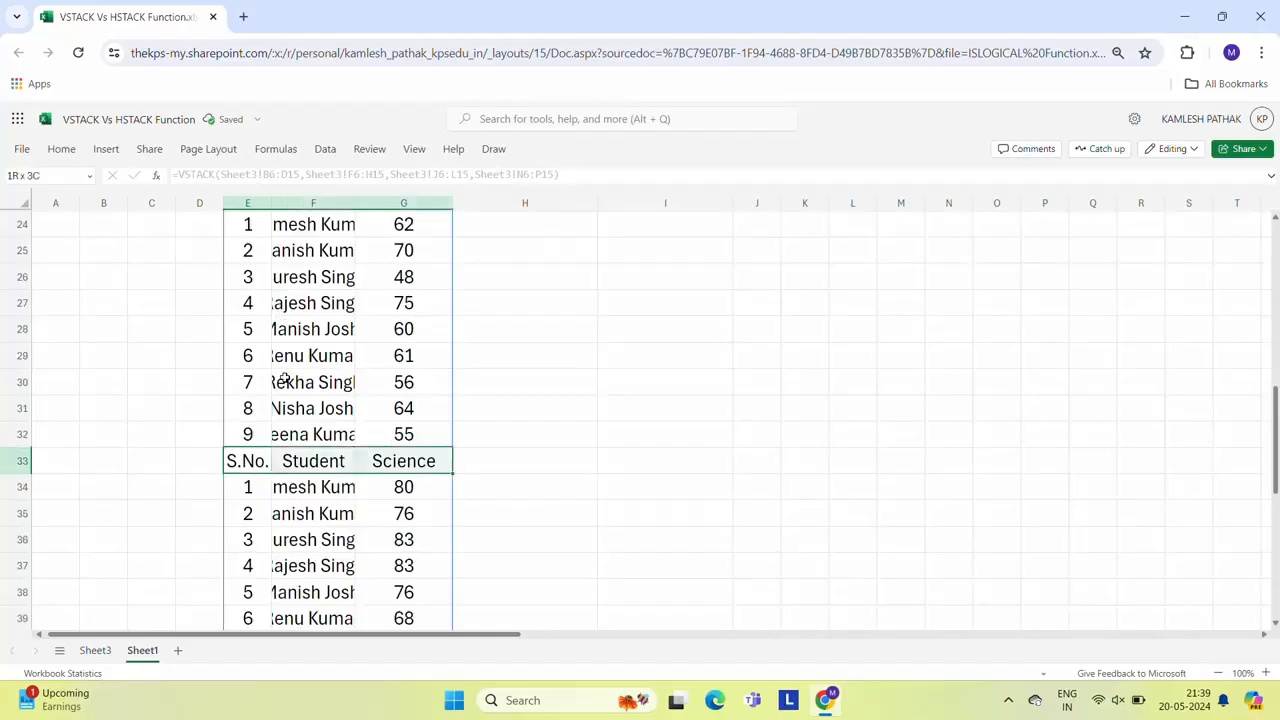
key(ctrl+b)
Step: Widen column F in Sheet1 further so the full student names fit
key(ctrl+Up)
key(ctrl+Up)
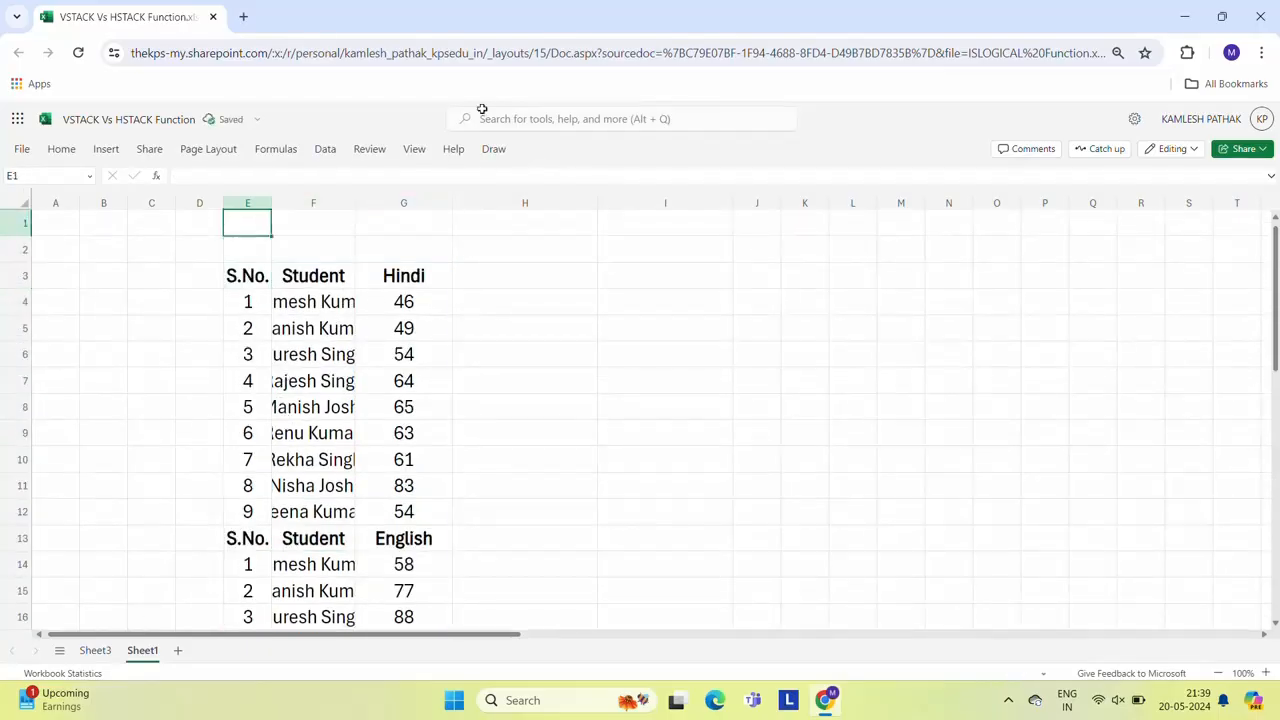
drag(355, 203, 411, 203)
click(474, 304)
key(Up)
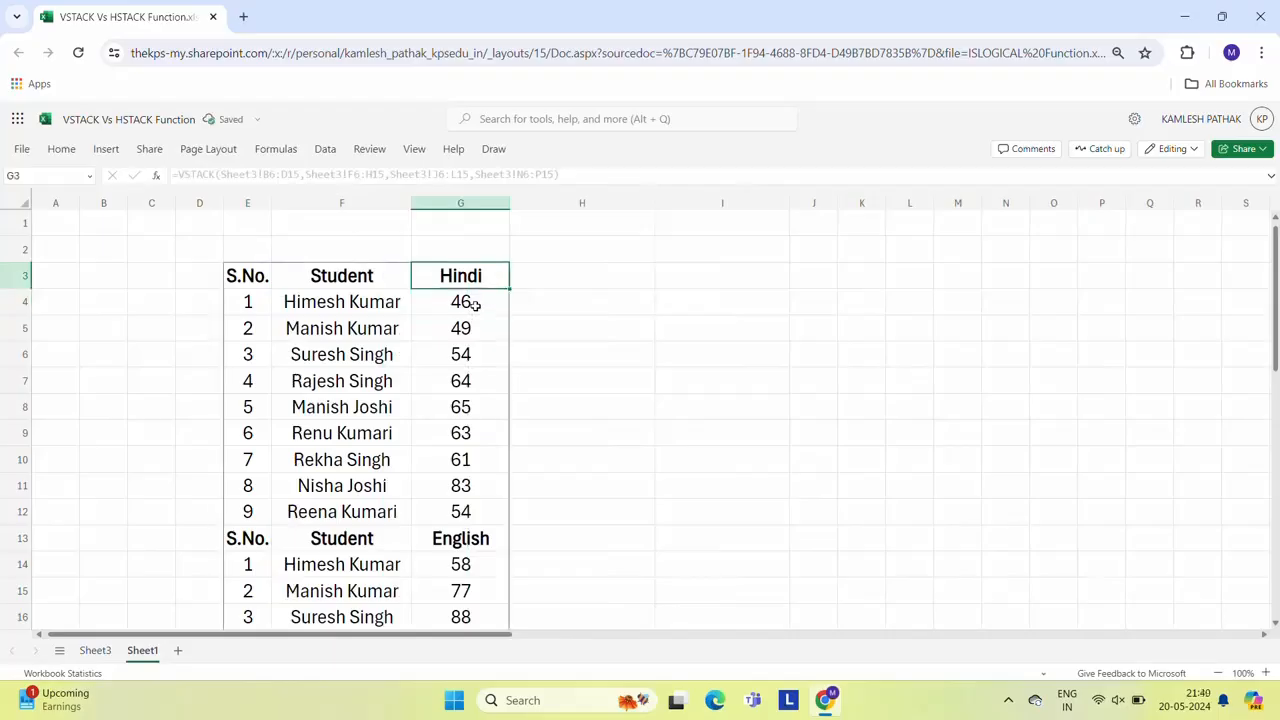
Step: Compare the VSTACK result in Sheet1 with the four source tables in Sheet3, checking the formula in E3
key(Left)
key(Down)
key(Up)
key(Left)
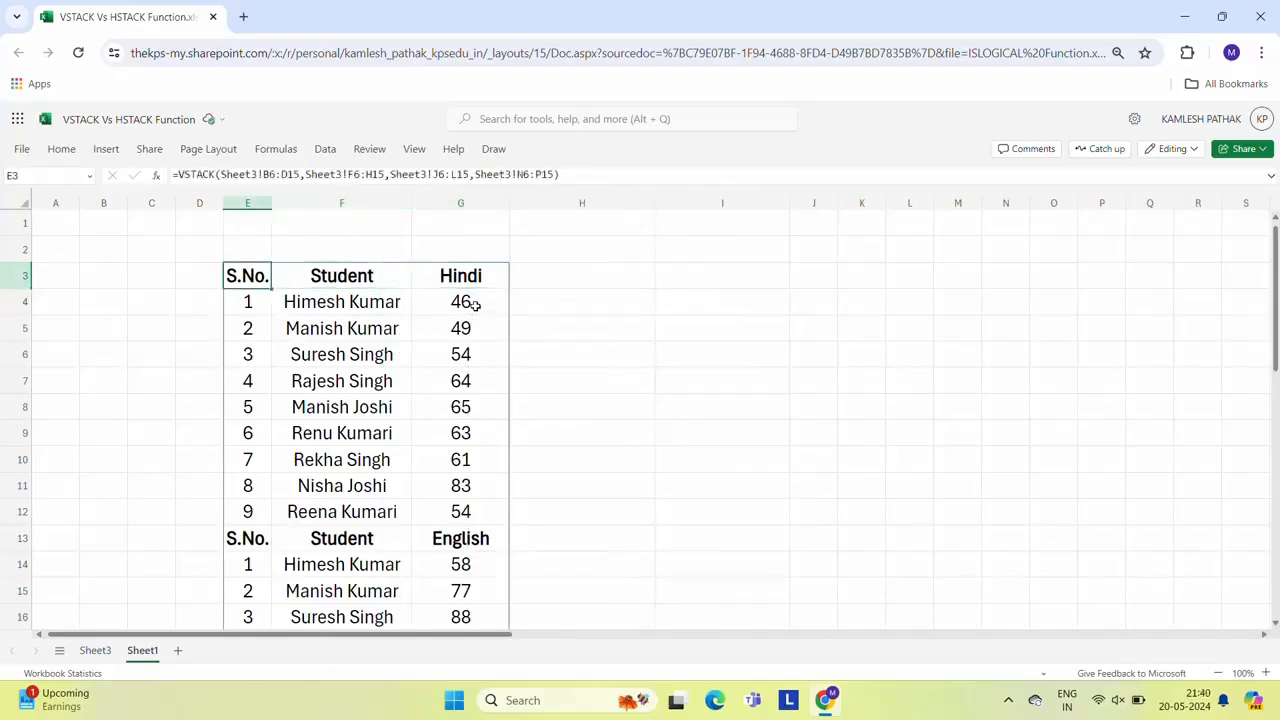
click(95, 651)
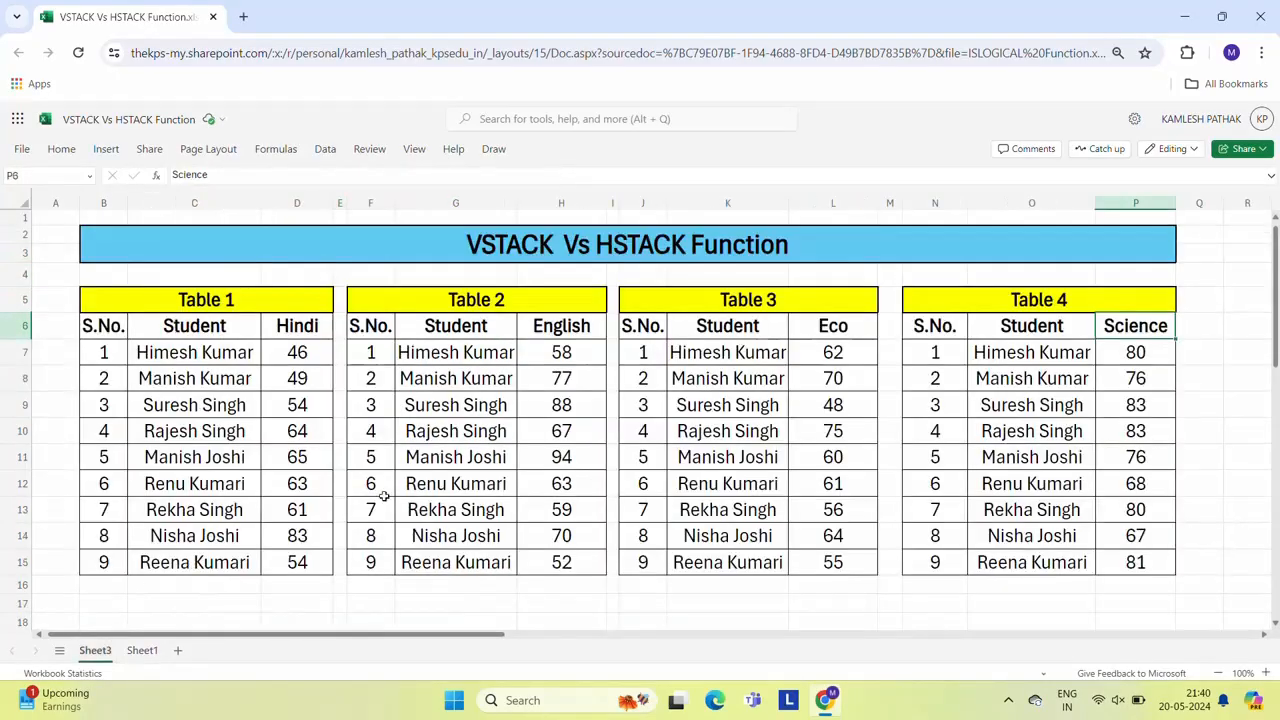
click(142, 651)
click(385, 276)
key(Left)
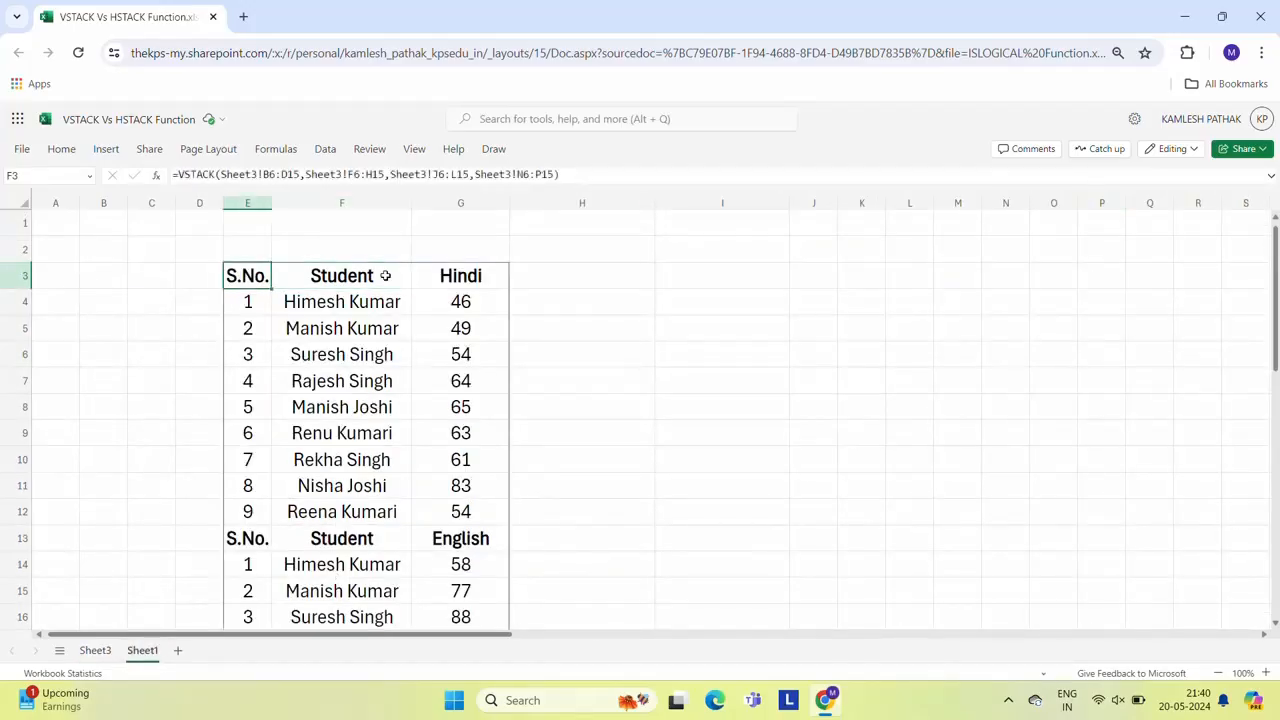
Step: Look down the stacked Student column in Sheet1 through the Science block, and return to the Student header in F3
key(Right)
key(Down)
key(Down)
key(Down)
key(Down)
key(Down)
key(Down)
key(Down)
key(Down)
key(Down)
key(Down)
key(Down)
key(Down)
key(Down)
key(Down)
key(Down)
key(Down)
key(Down)
key(Down)
key(Down)
key(Down)
key(Down)
key(Down)
key(Down)
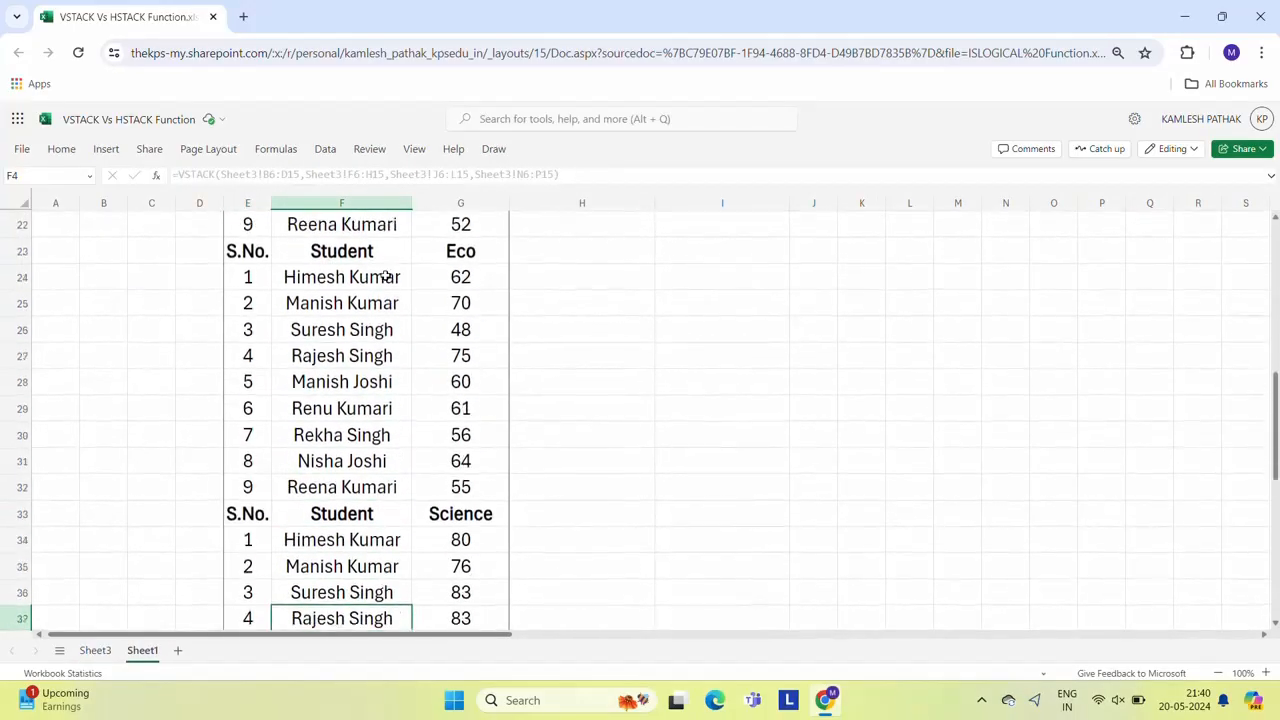
click(385, 276)
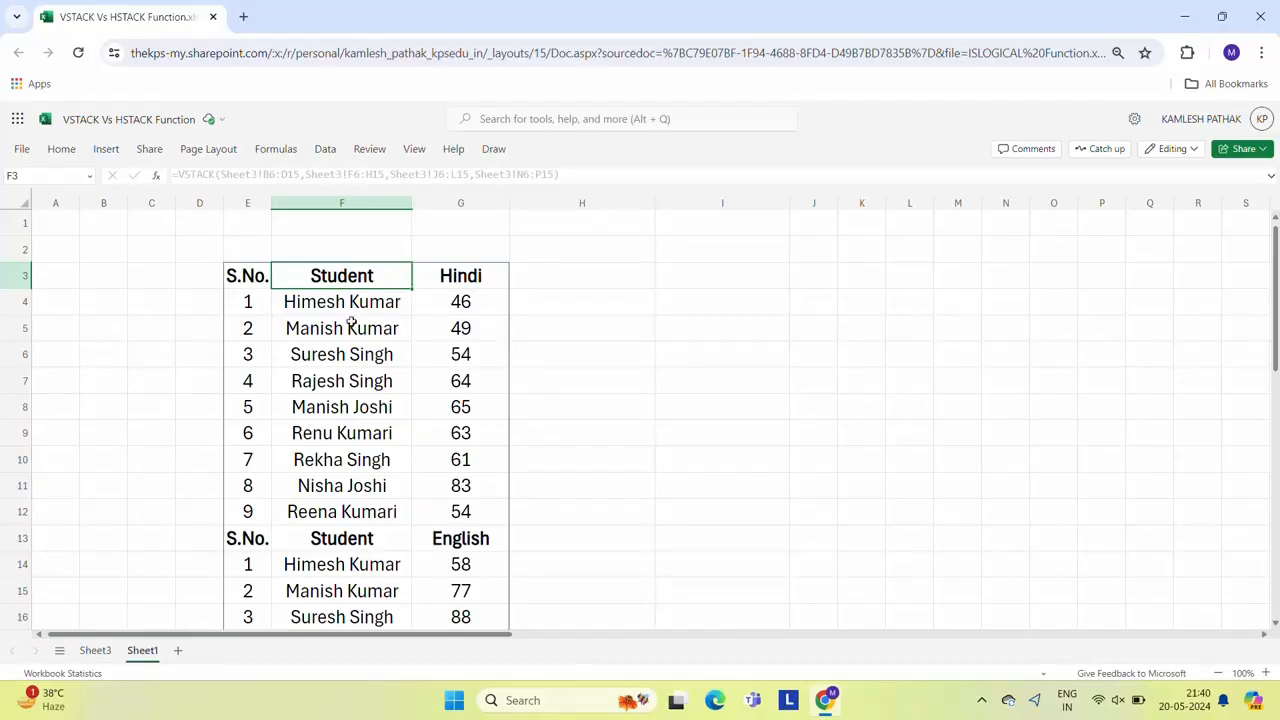
Step: Review the four source tables in Sheet3 and the empty cells beside the stacked results in row 3 of Sheet1
click(95, 650)
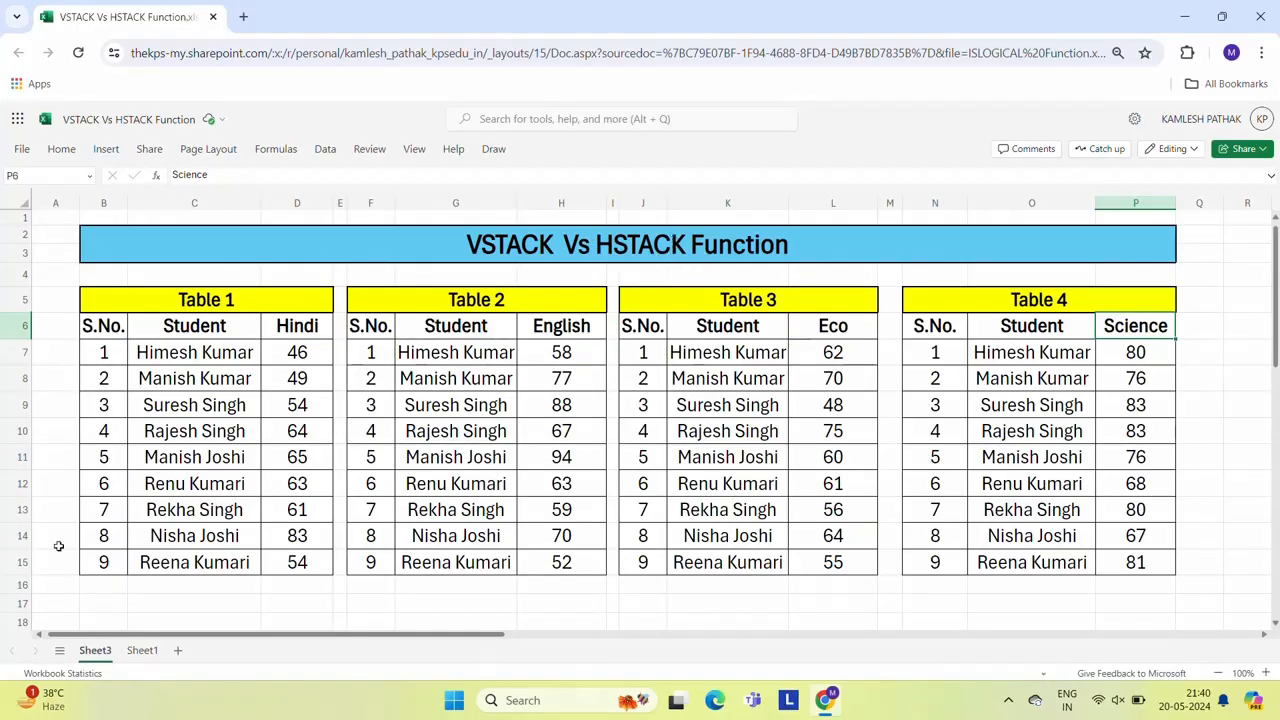
click(142, 650)
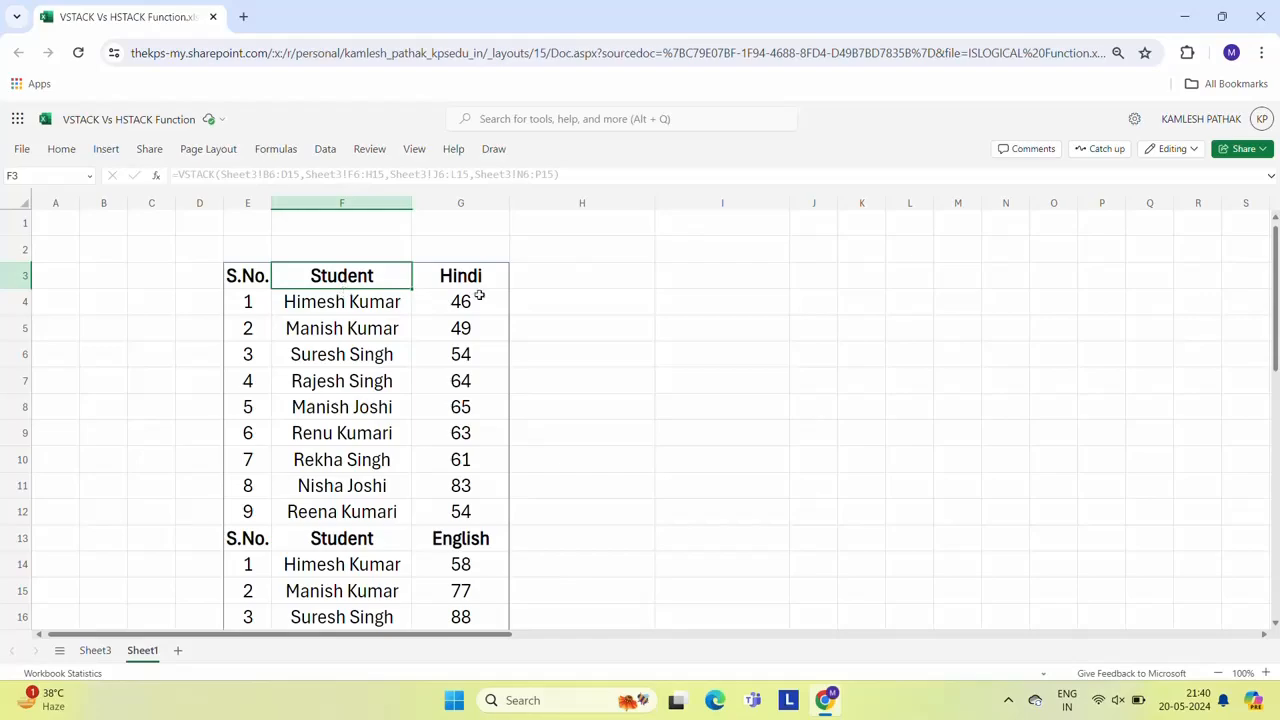
click(548, 282)
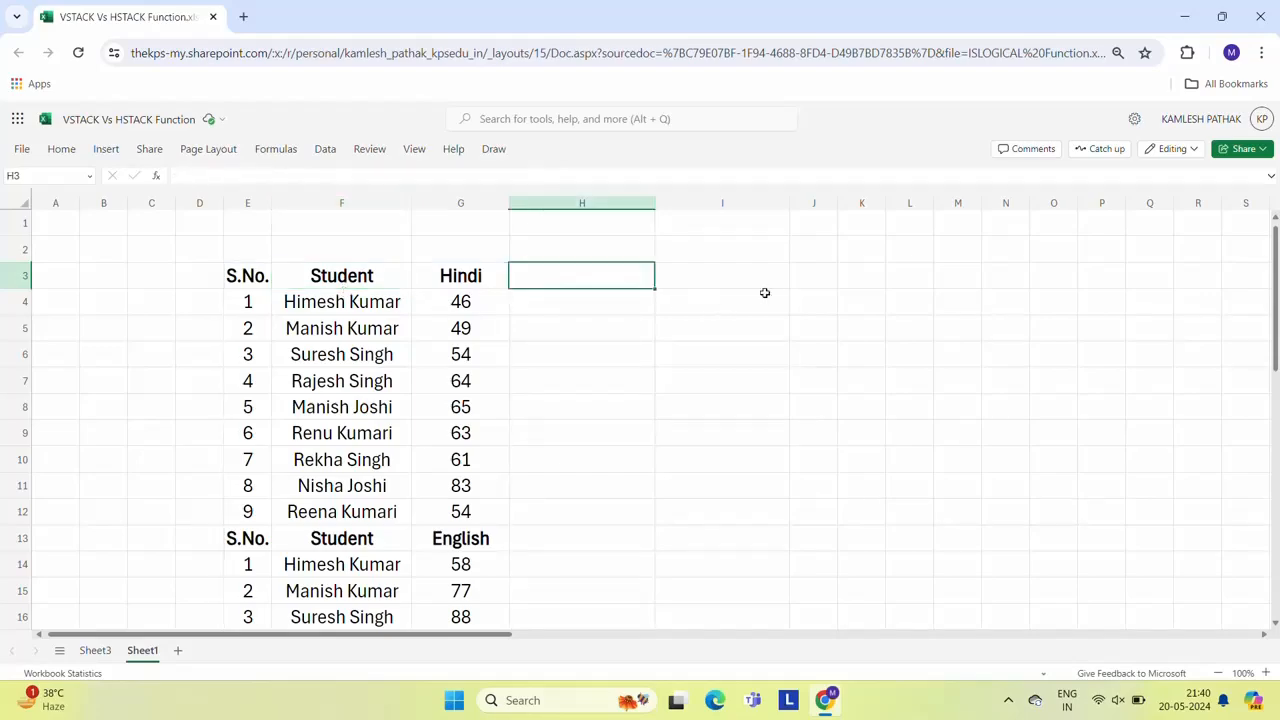
click(795, 281)
click(1020, 276)
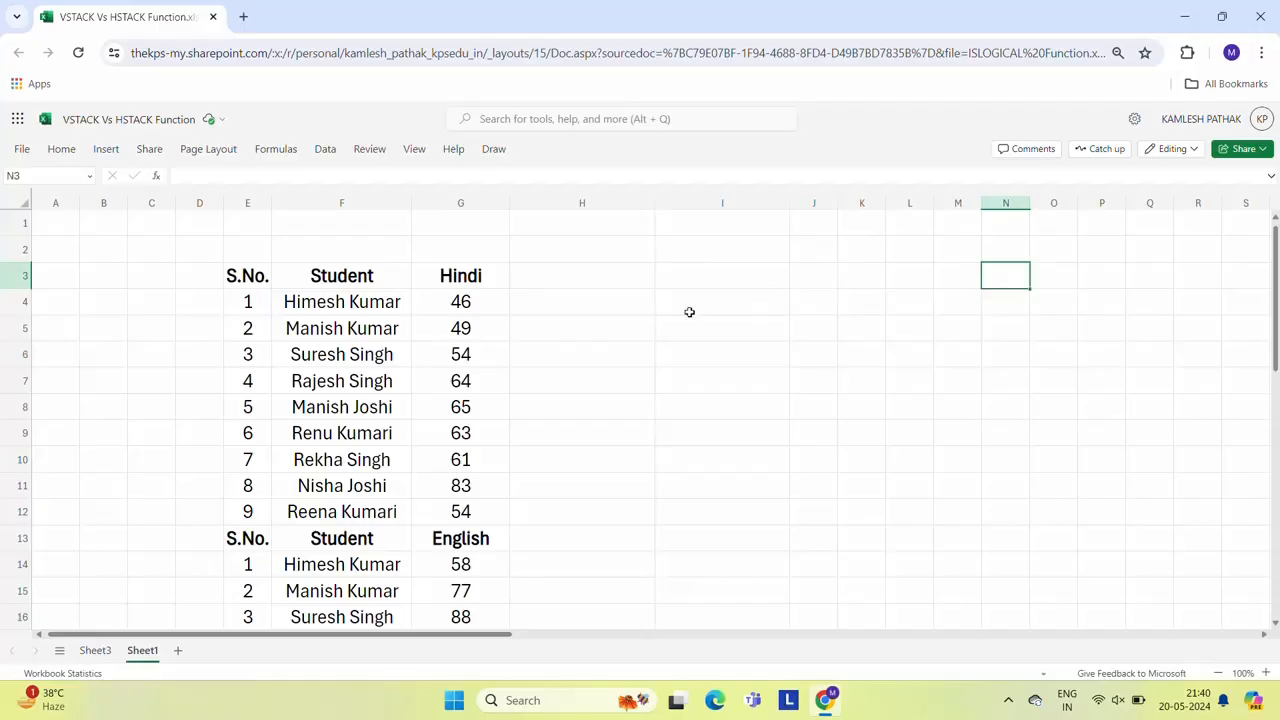
Step: Delete rows 3 to 42 of Sheet1, which hold the VSTACK results
click(260, 278)
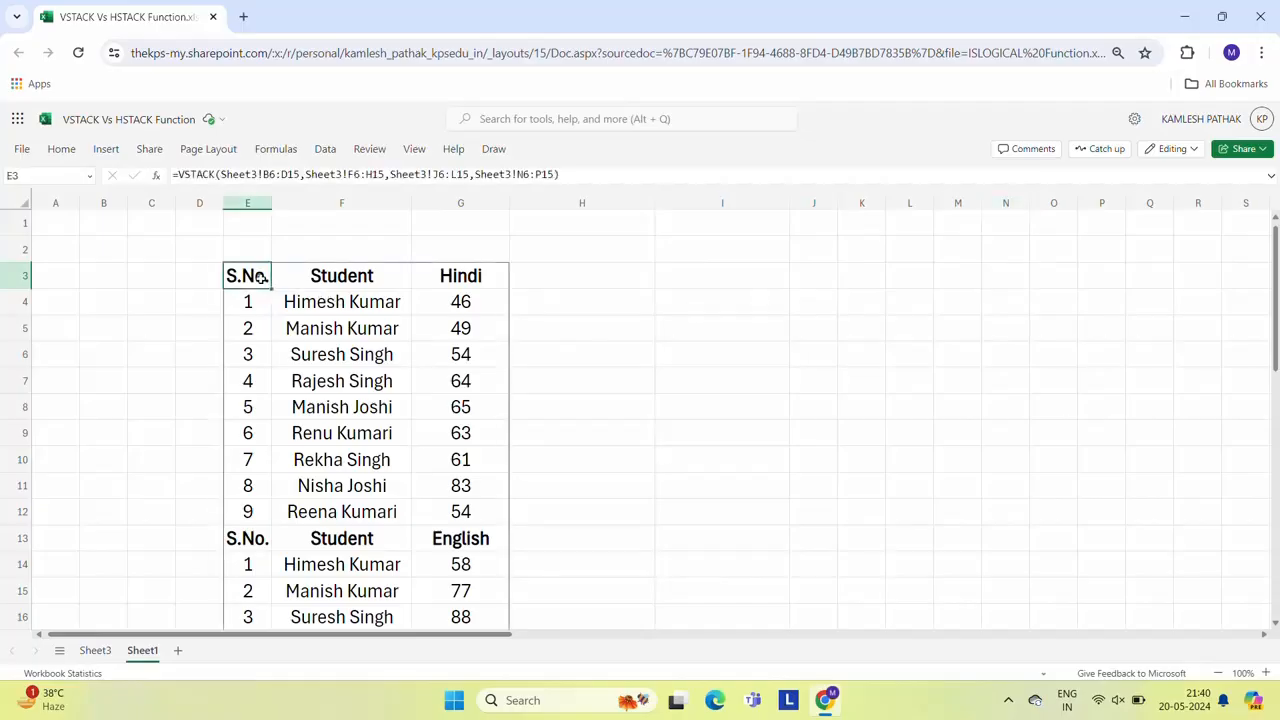
key(ctrl+shift+Down)
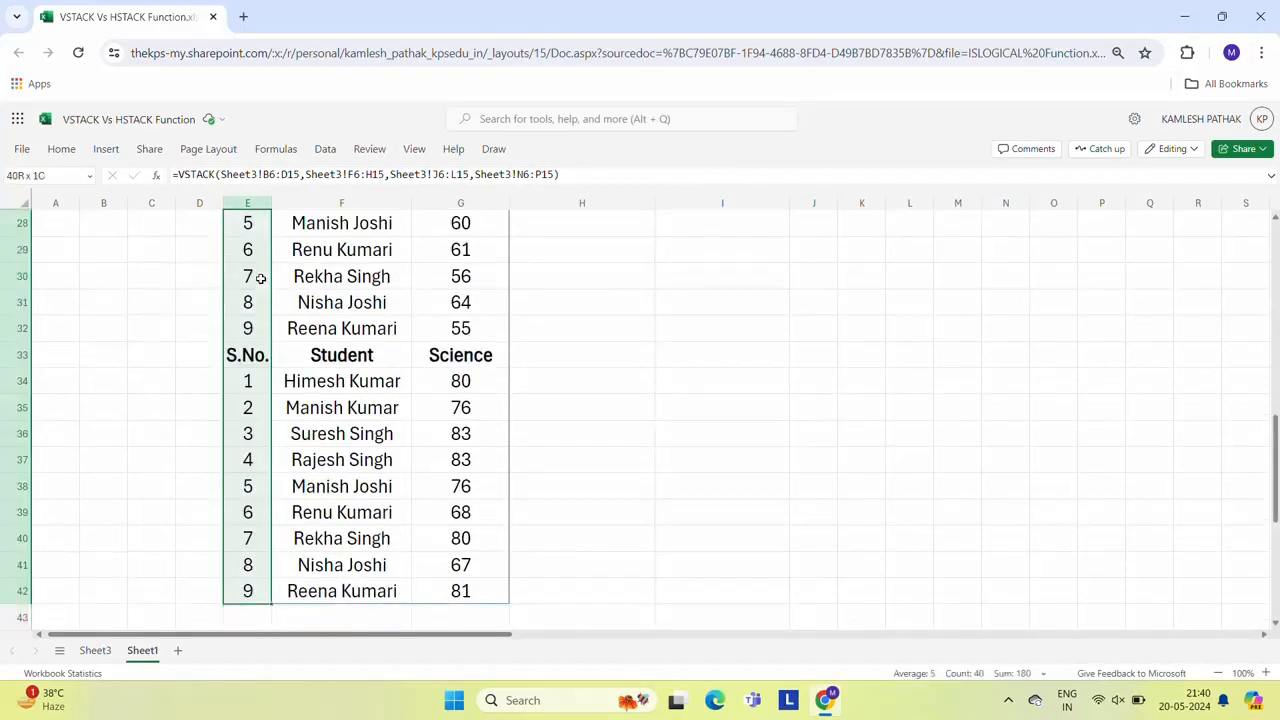
key(shift+space)
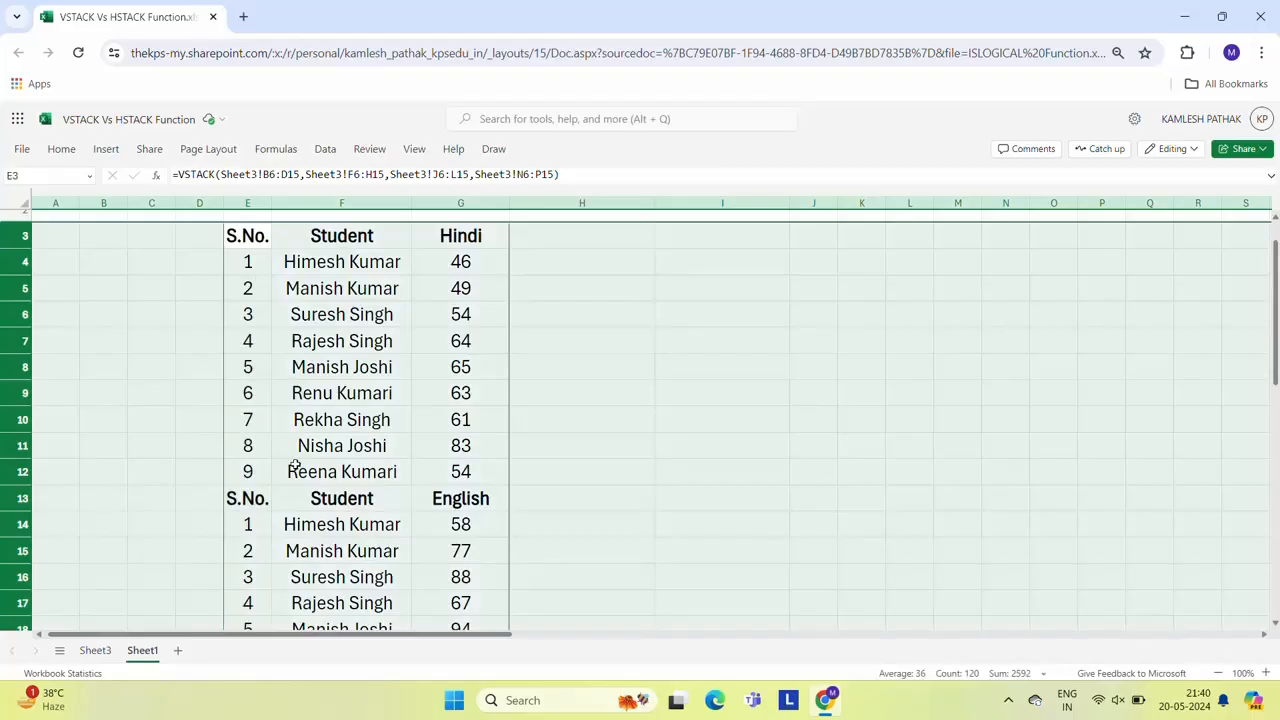
right_click(295, 465)
click(378, 249)
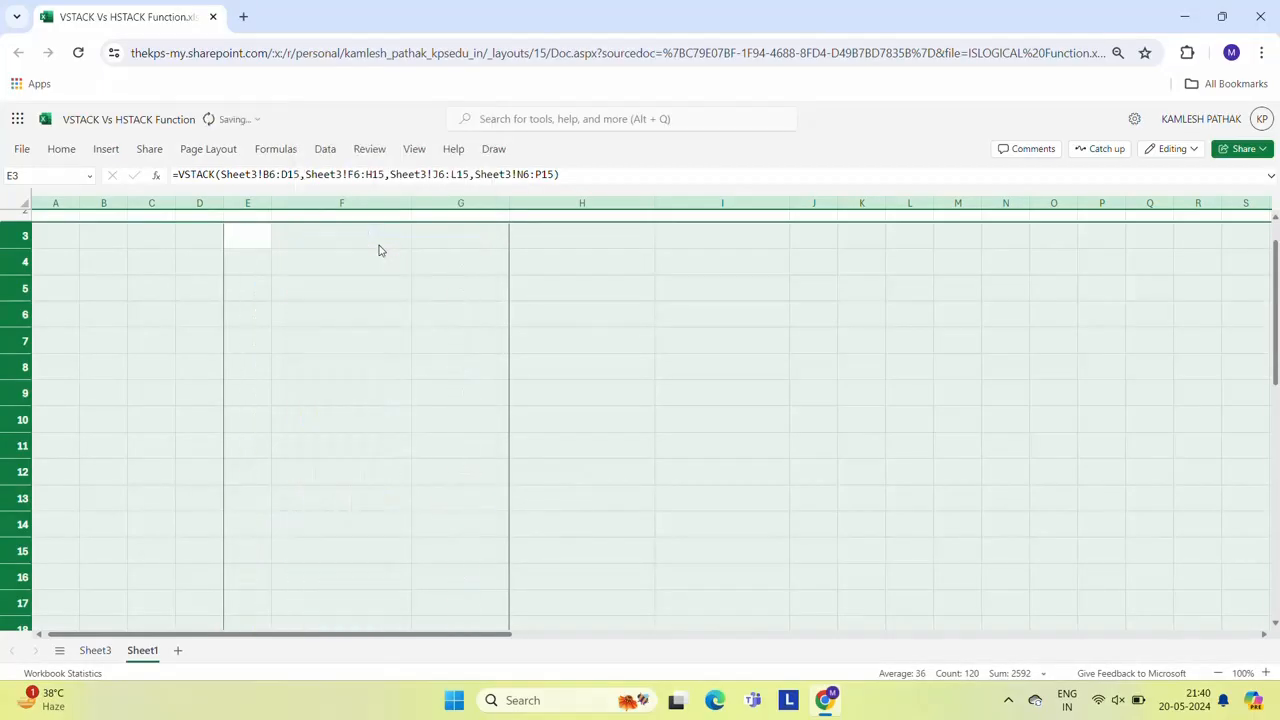
Step: Start an HSTACK formula in Sheet1 cell E2 with Table 1's range B6:D15 from Sheet3 as the first array
click(295, 269)
key(Up)
key(Up)
key(Up)
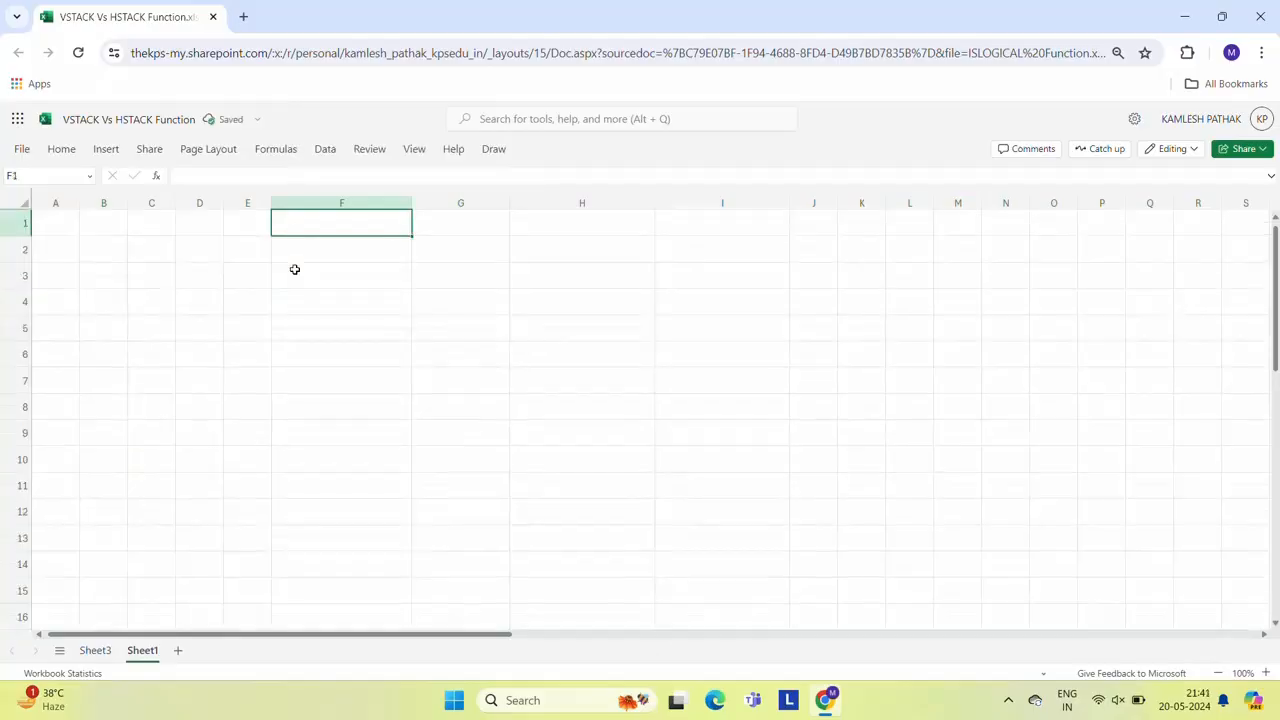
key(Down)
key(Left)
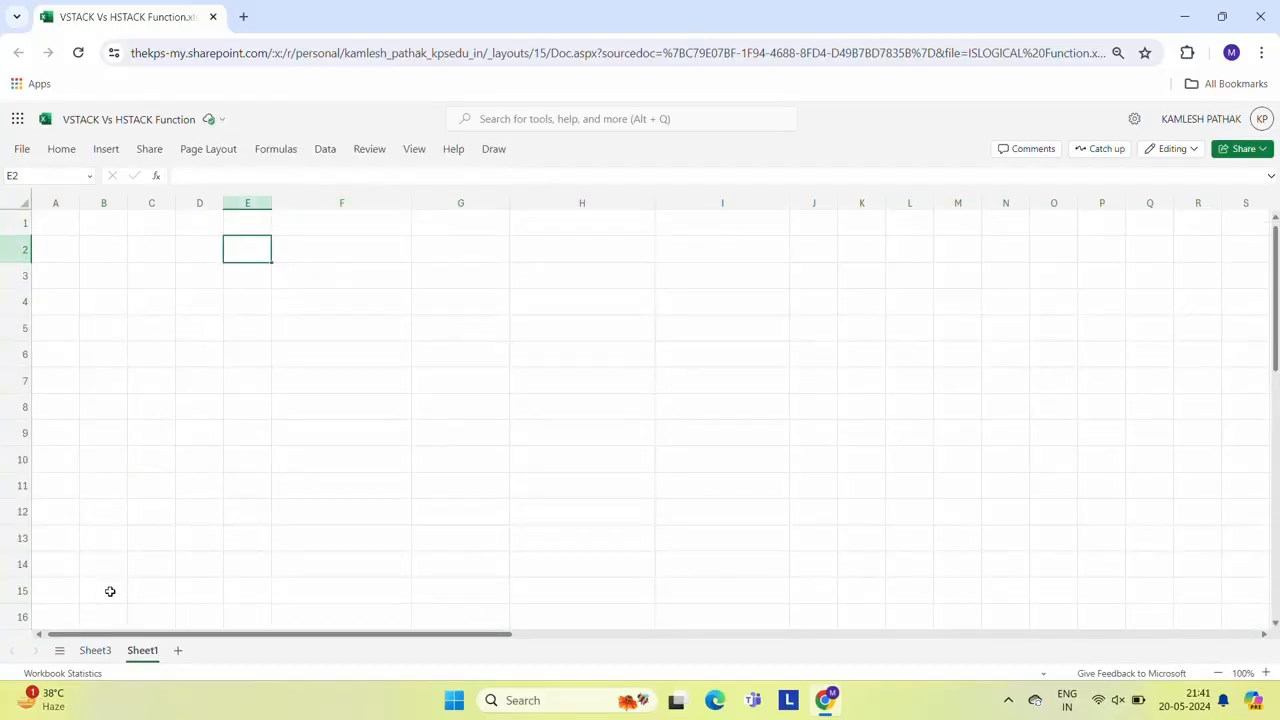
text(=hs)
key(Tab)
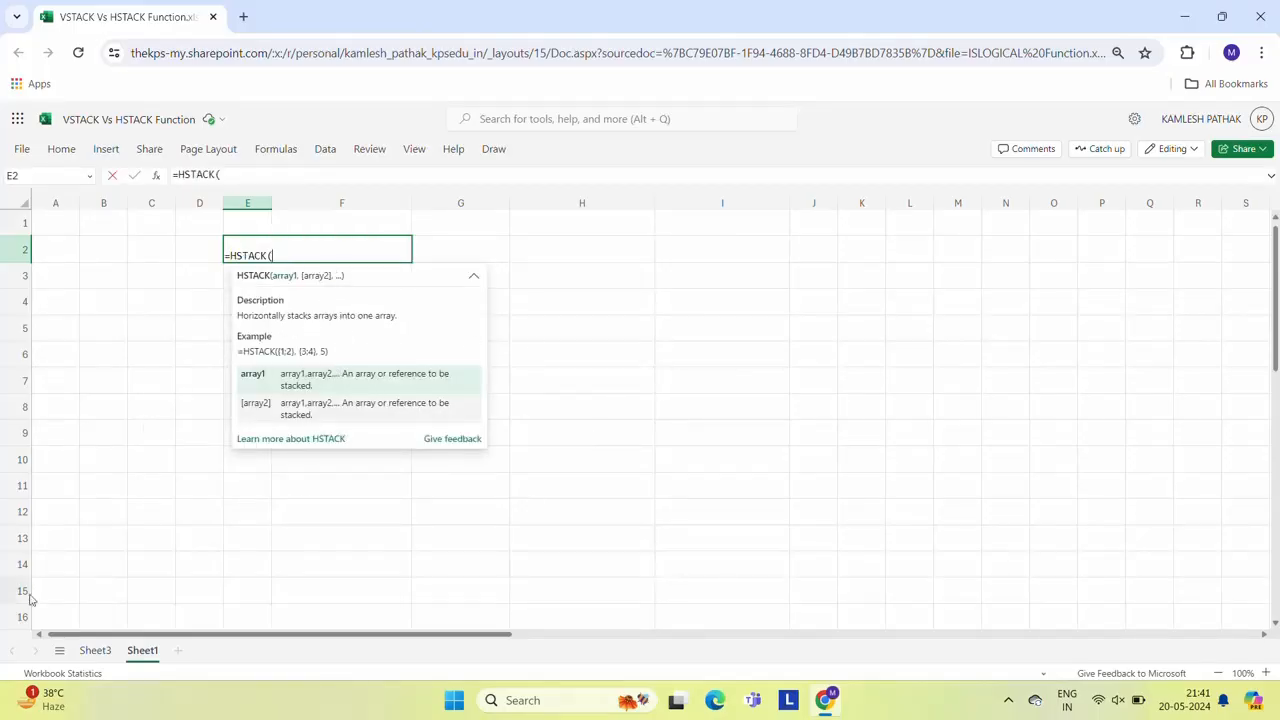
click(93, 659)
click(103, 328)
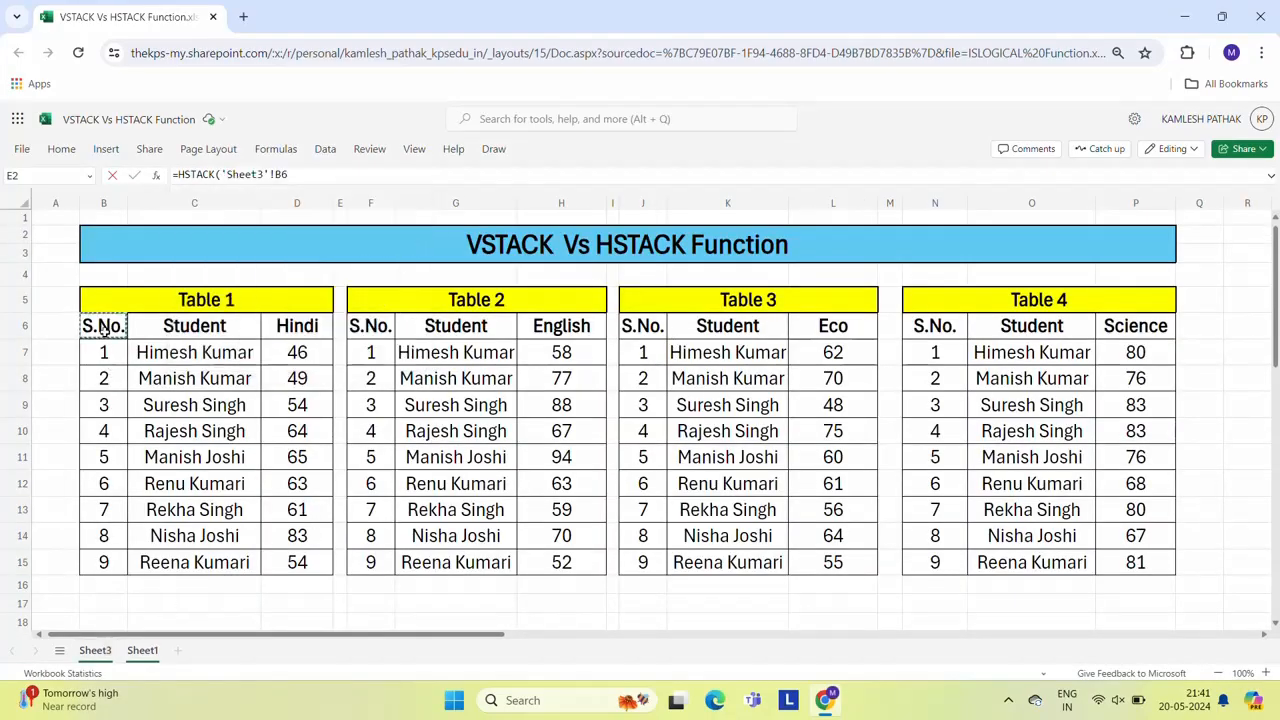
key(shift+Right)
key(shift+Right)
key(ctrl+shift+Down)
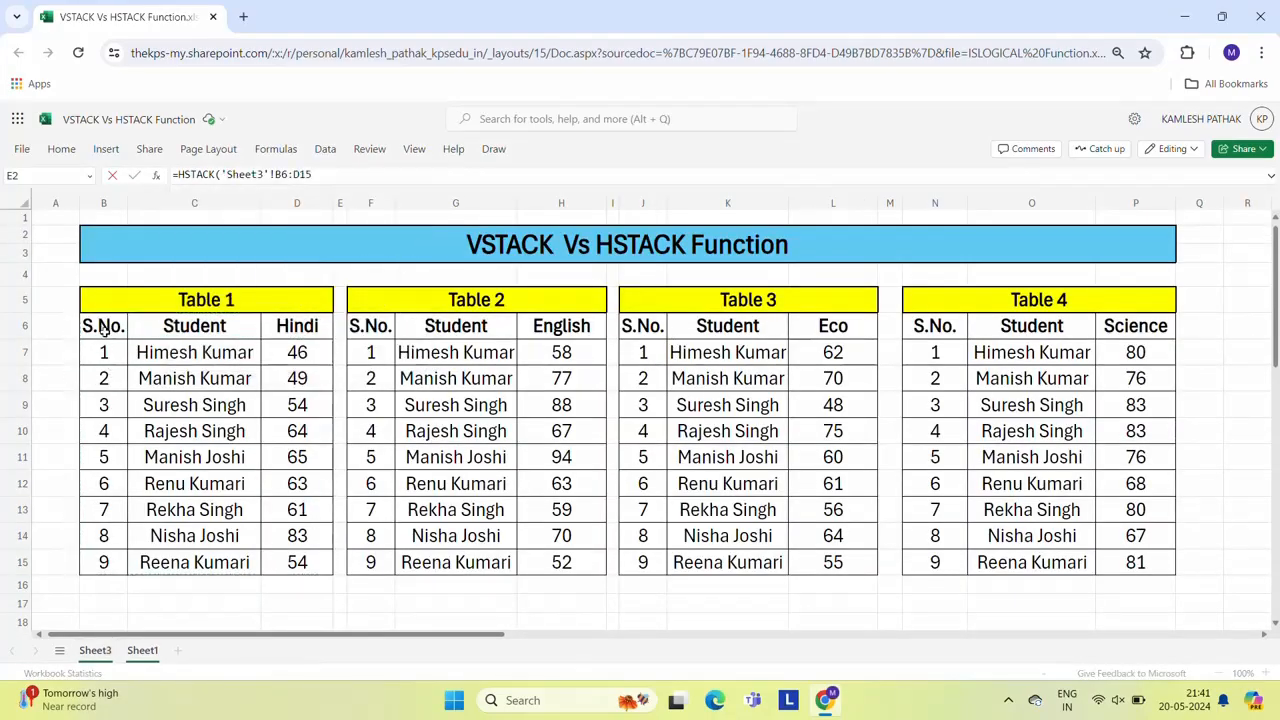
Step: Add Table 2's range F6:H15 from Sheet3 as the second array of the HSTACK formula
text(,)
click(450, 334)
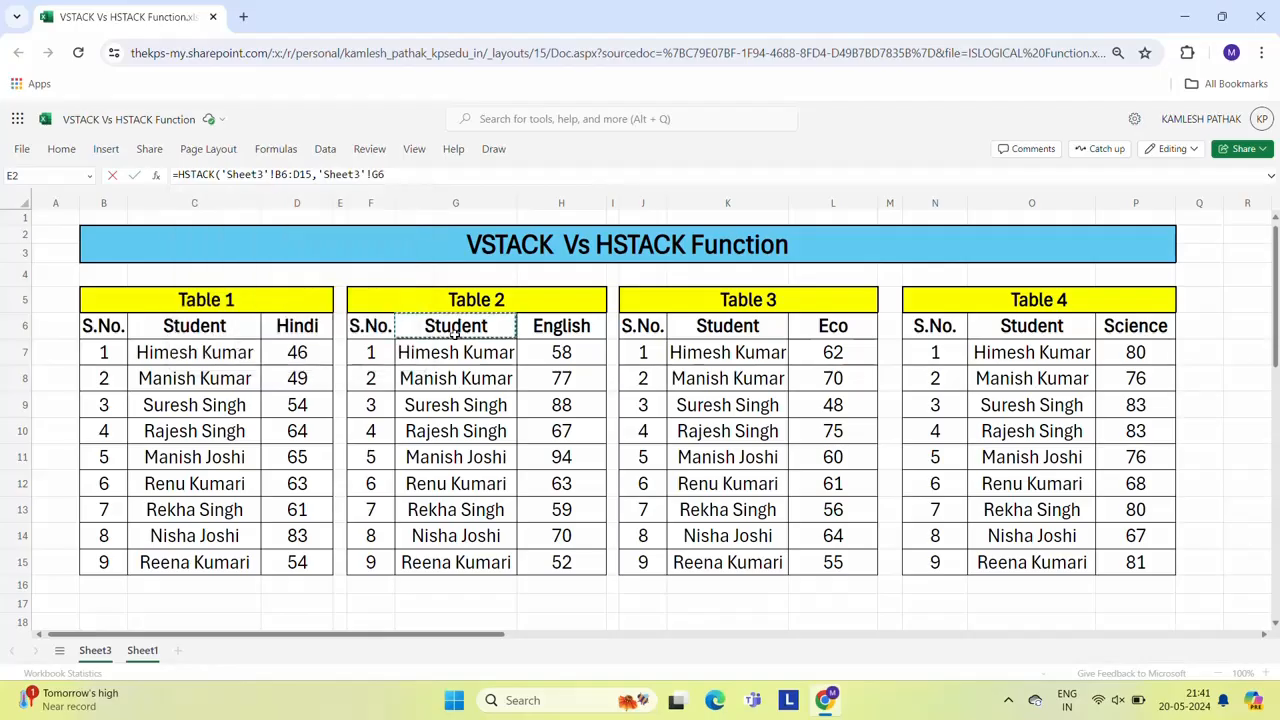
key(Left)
key(shift+Right)
key(shift+Right)
key(ctrl+shift+Down)
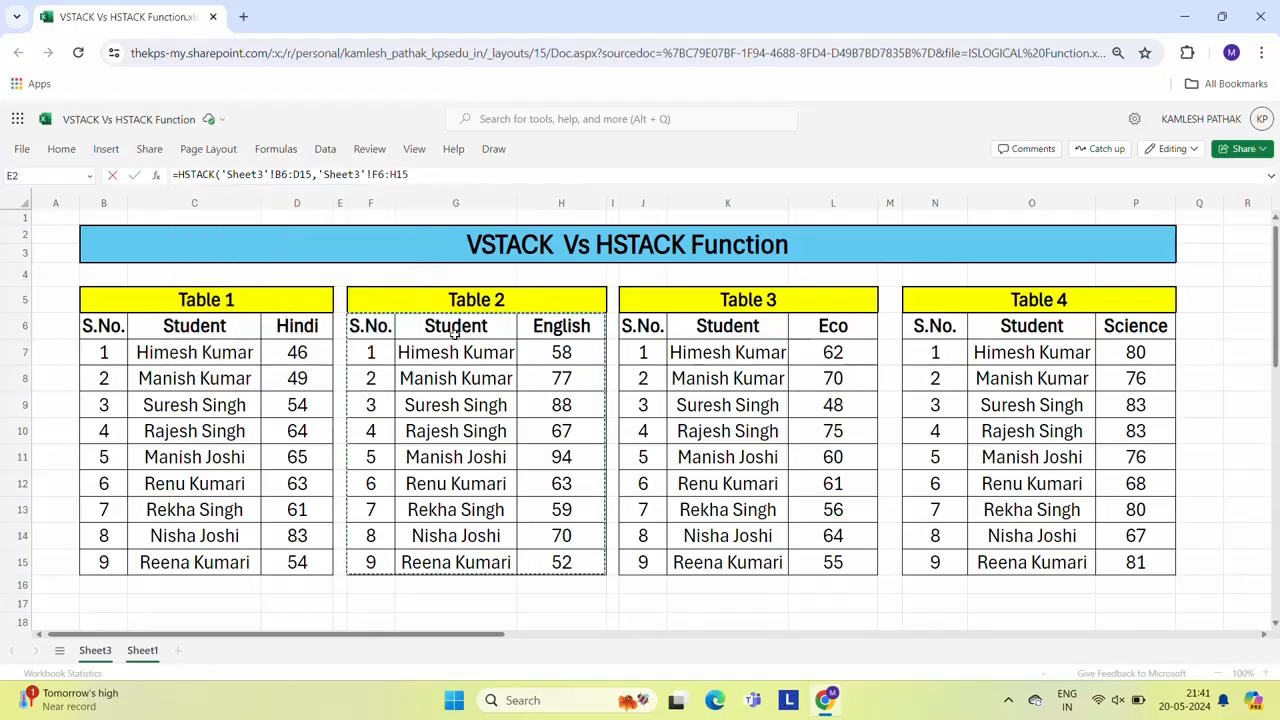
Step: Add Table 3's range J6:L15 from Sheet3 as the third array of the HSTACK formula
text(,)
click(645, 330)
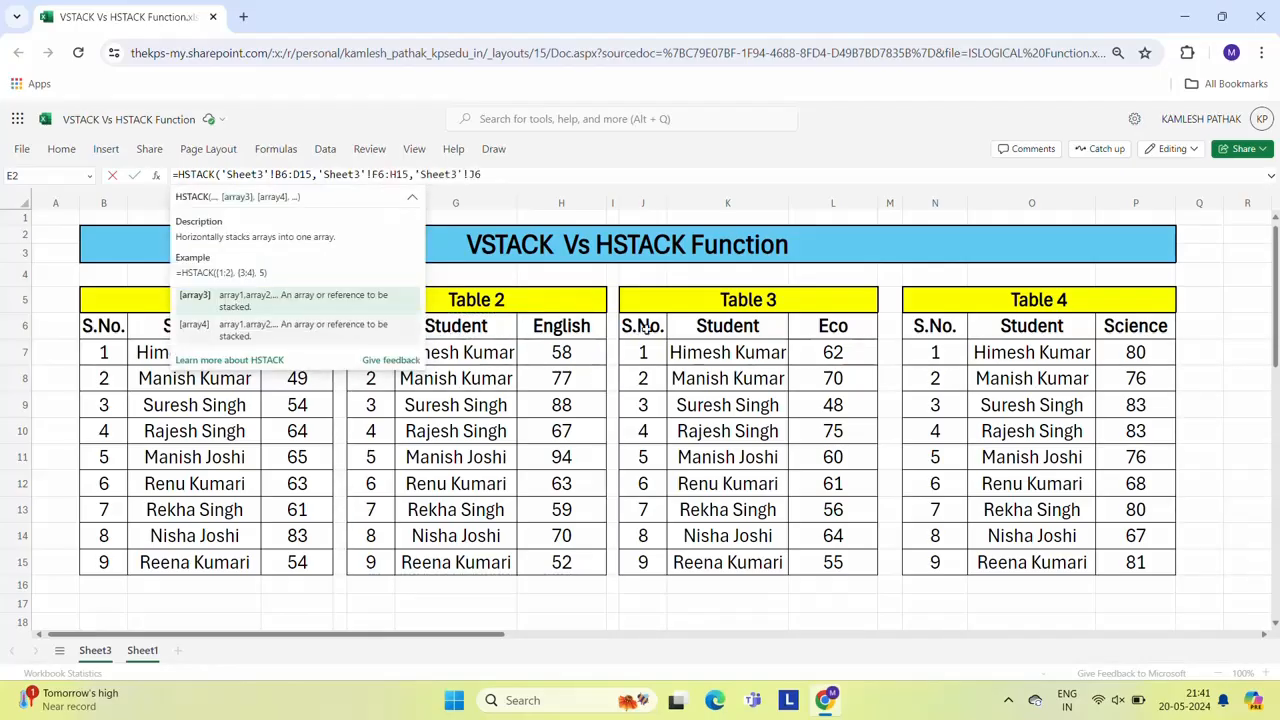
key(shift+Right)
key(shift+Right)
key(ctrl+shift+Down)
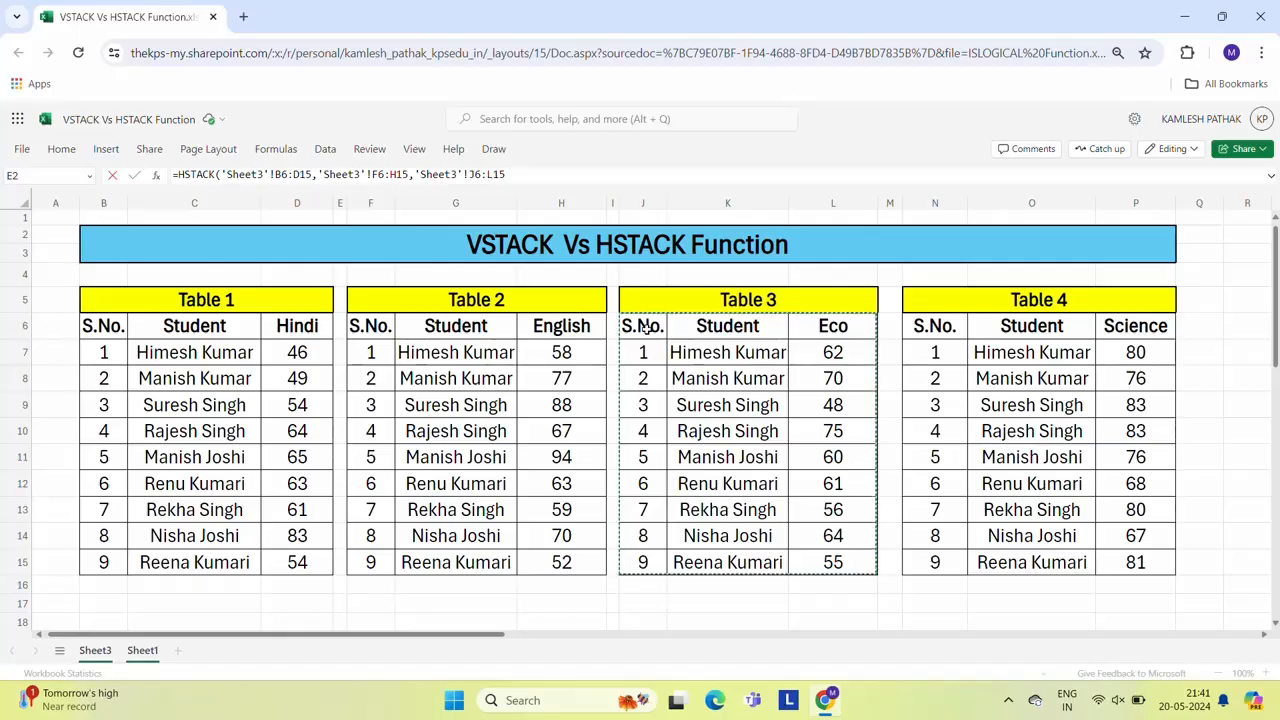
Step: Add Table 4's range N6:P15 from Sheet3 as the fourth array and enter the HSTACK formula
text(,)
click(947, 330)
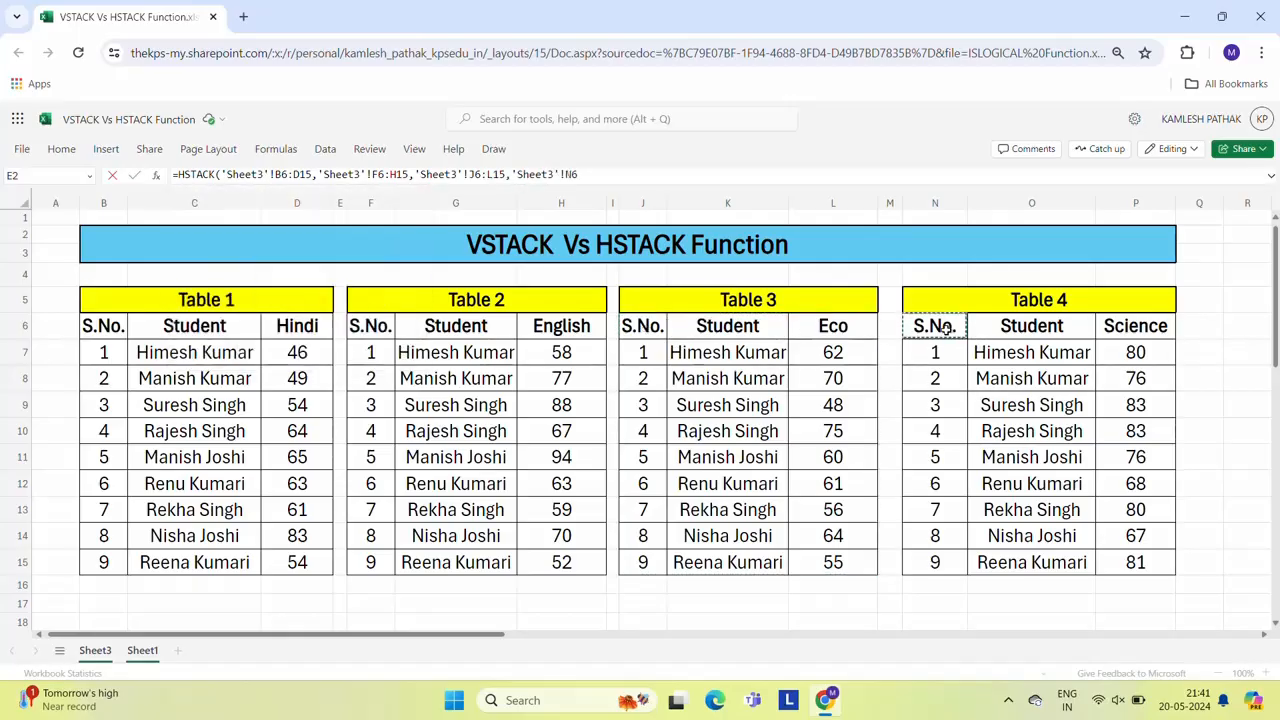
key(shift+Right)
key(shift+Right)
key(ctrl+shift+Down)
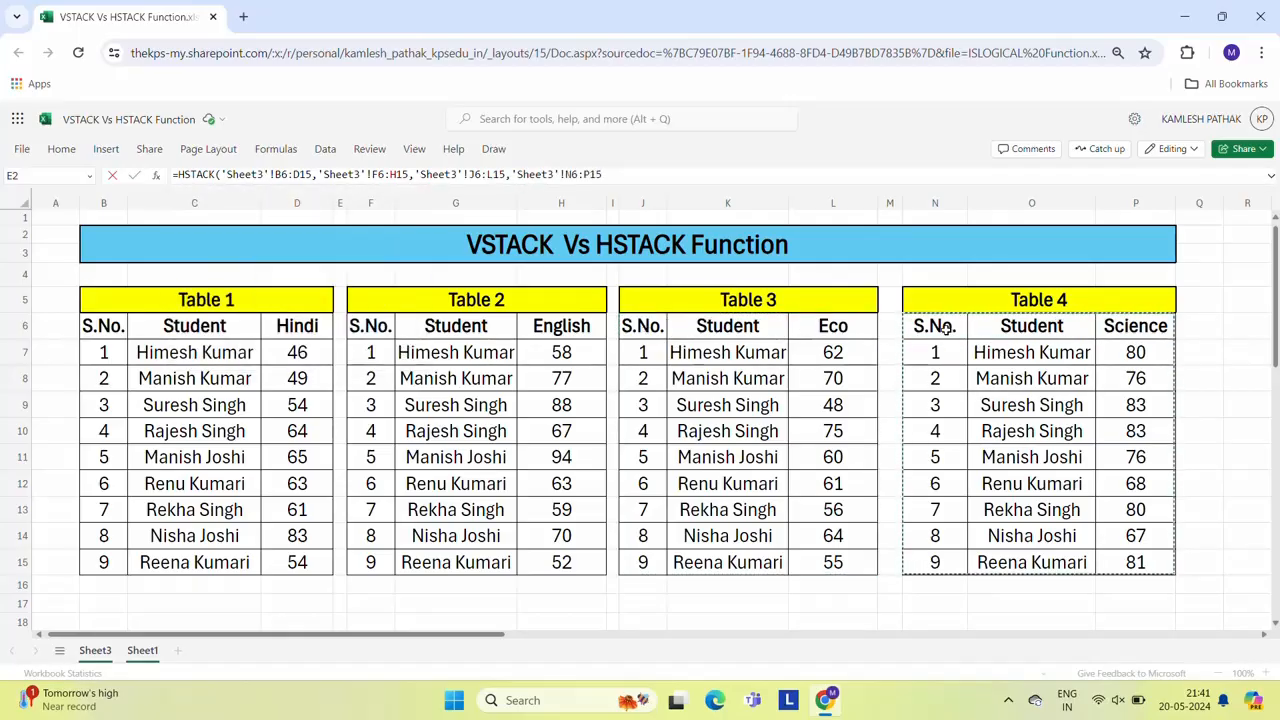
key(Return)
key(Up)
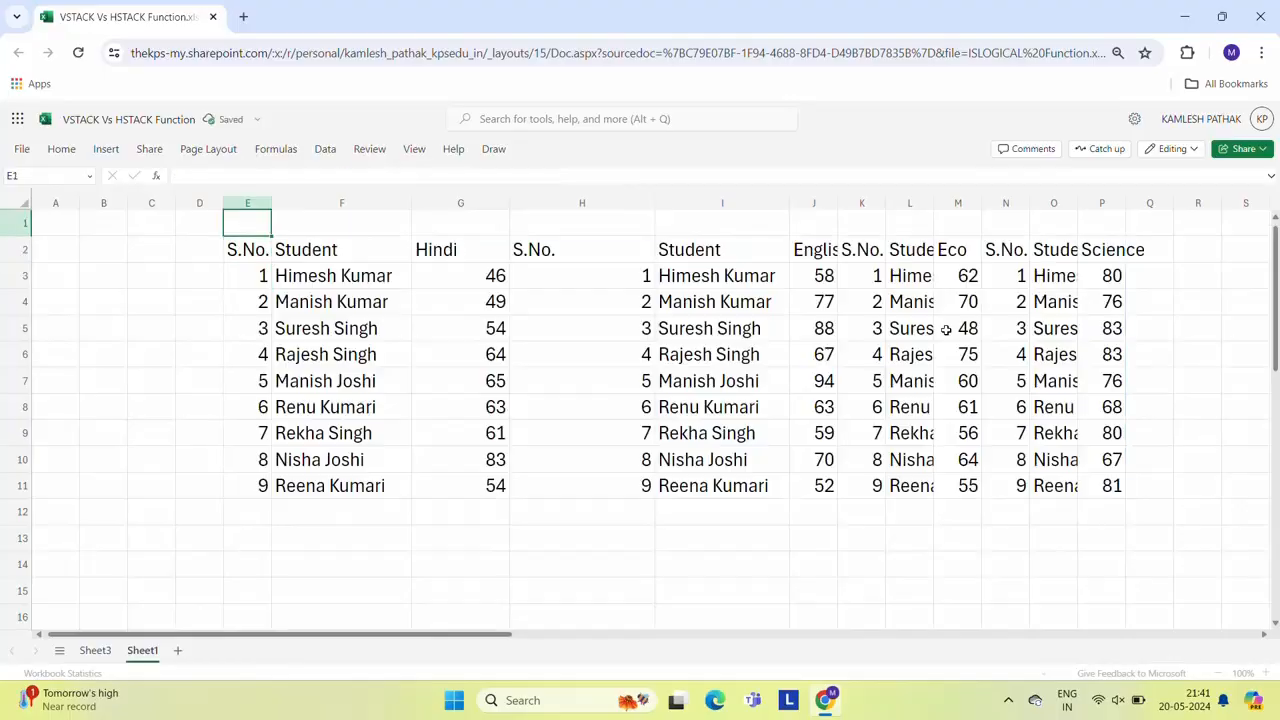
Step: Center the HSTACK results horizontally in E2:P11 of Sheet1
key(Down)
key(Down)
key(Up)
key(shift+Right)
key(shift+Right)
key(shift+Right)
key(shift+Right)
key(shift+Right)
key(shift+Right)
key(shift+Right)
key(shift+Right)
key(shift+Right)
key(shift+Right)
key(shift+Right)
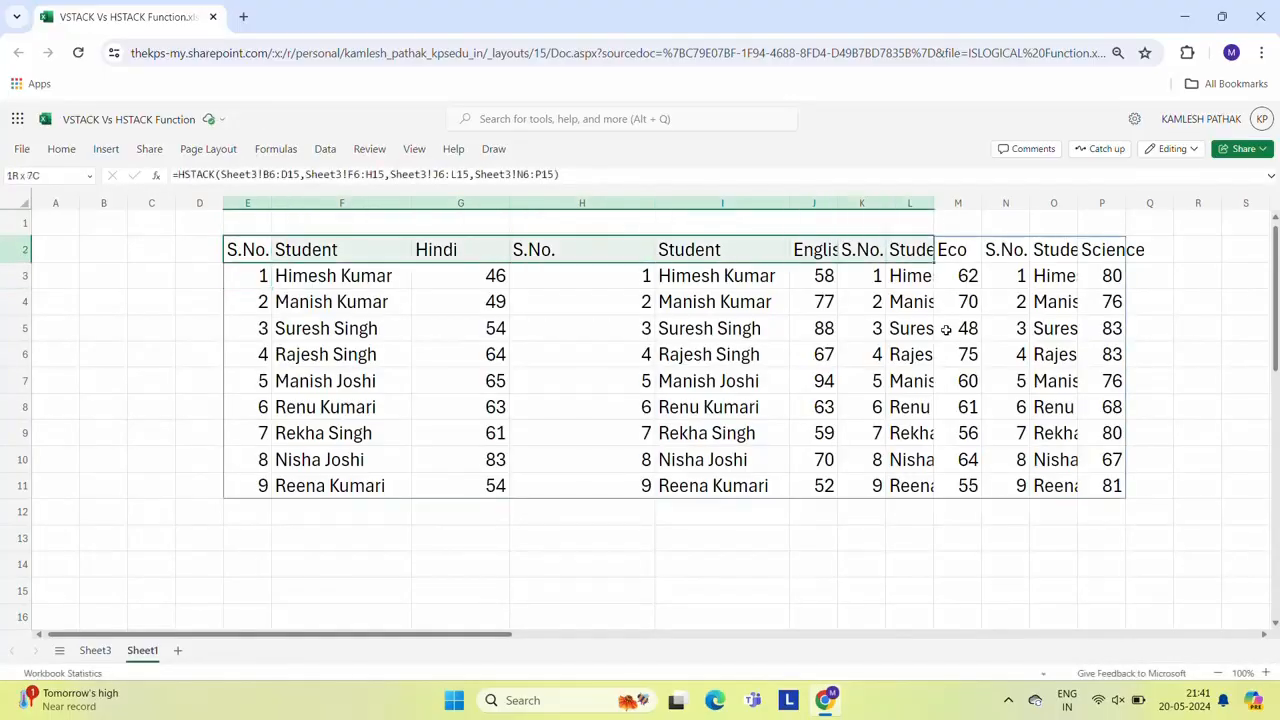
key(ctrl+shift+Down)
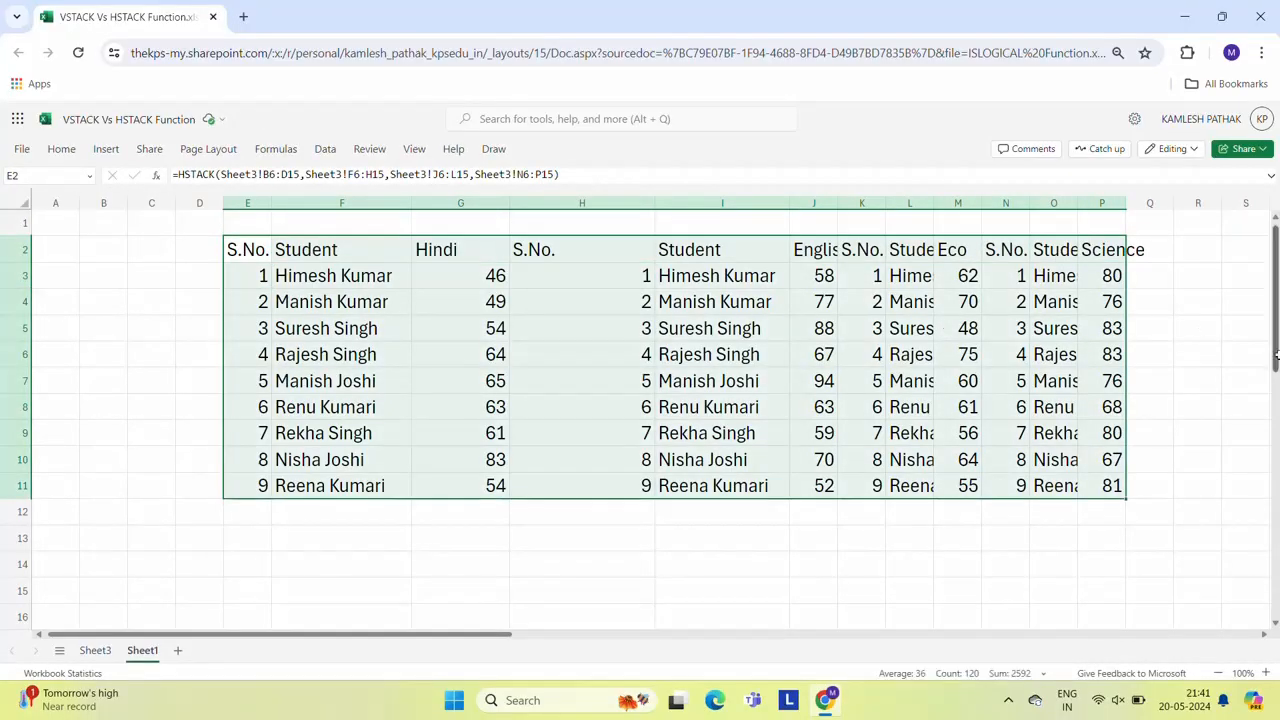
click(62, 149)
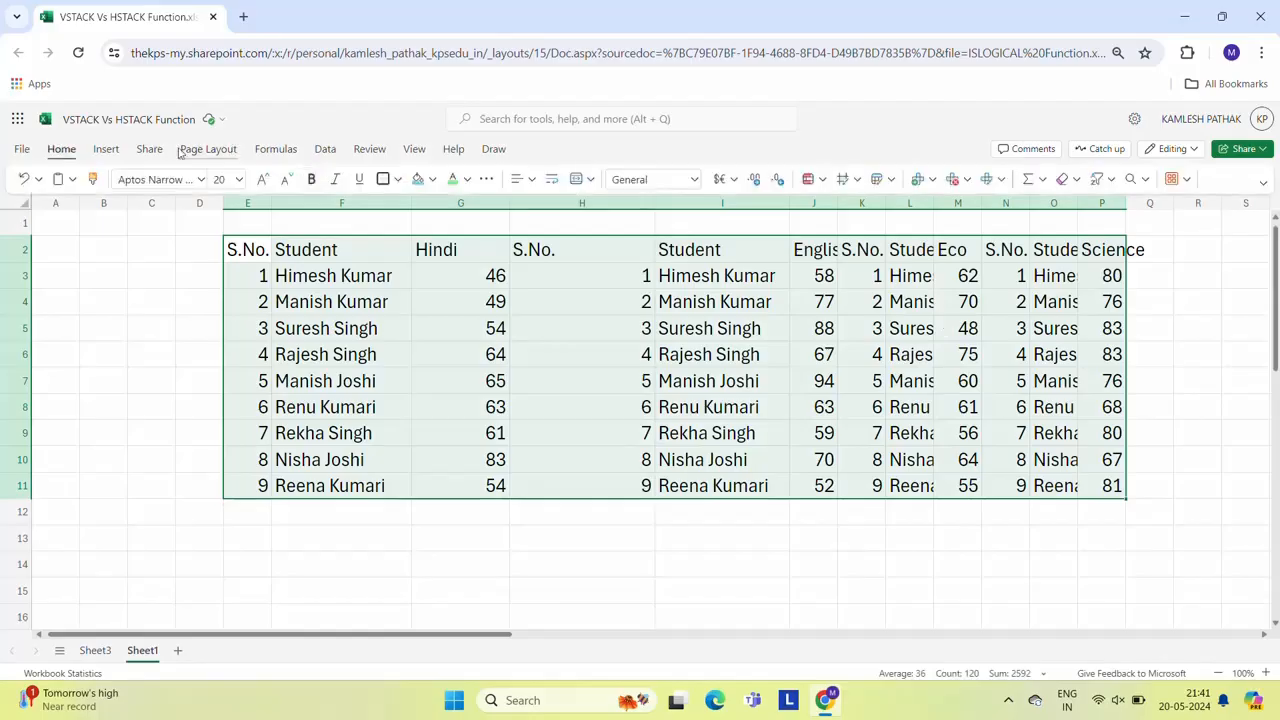
click(532, 181)
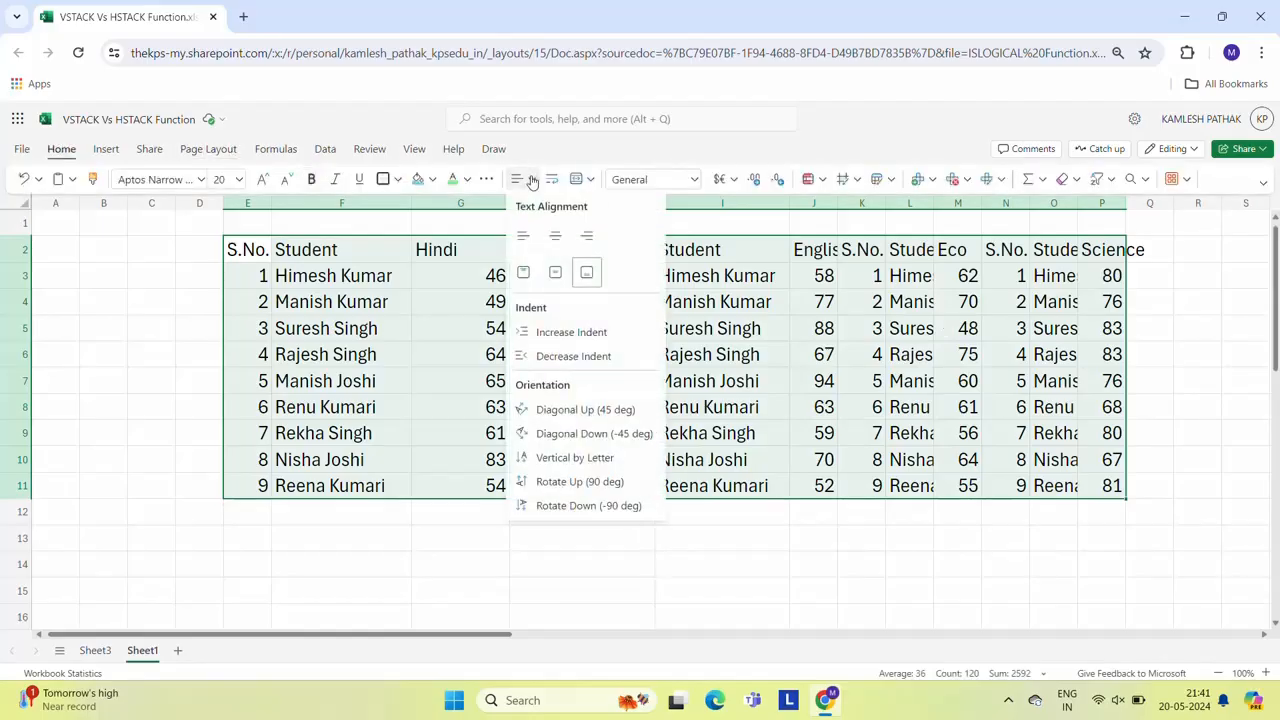
click(554, 235)
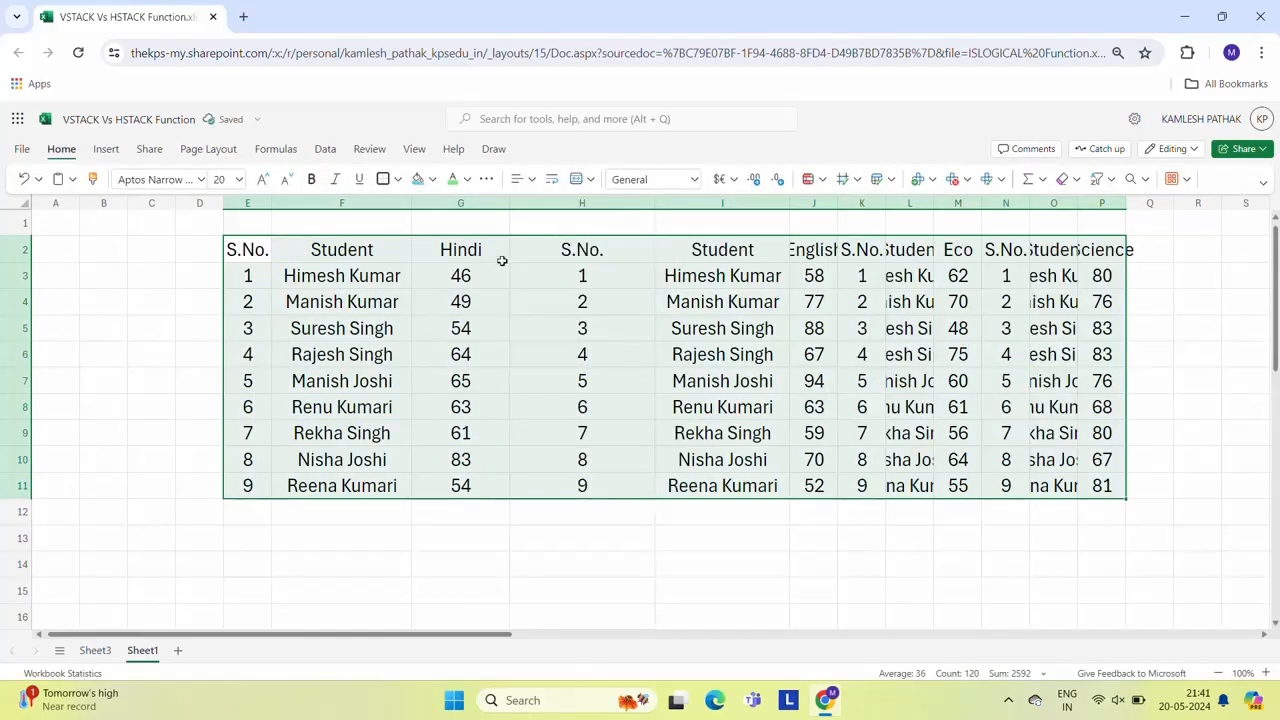
Step: Apply an outside border around the Hindi block of the HSTACK results, E2:G11
click(334, 251)
key(Left)
key(shift+Right)
key(shift+Right)
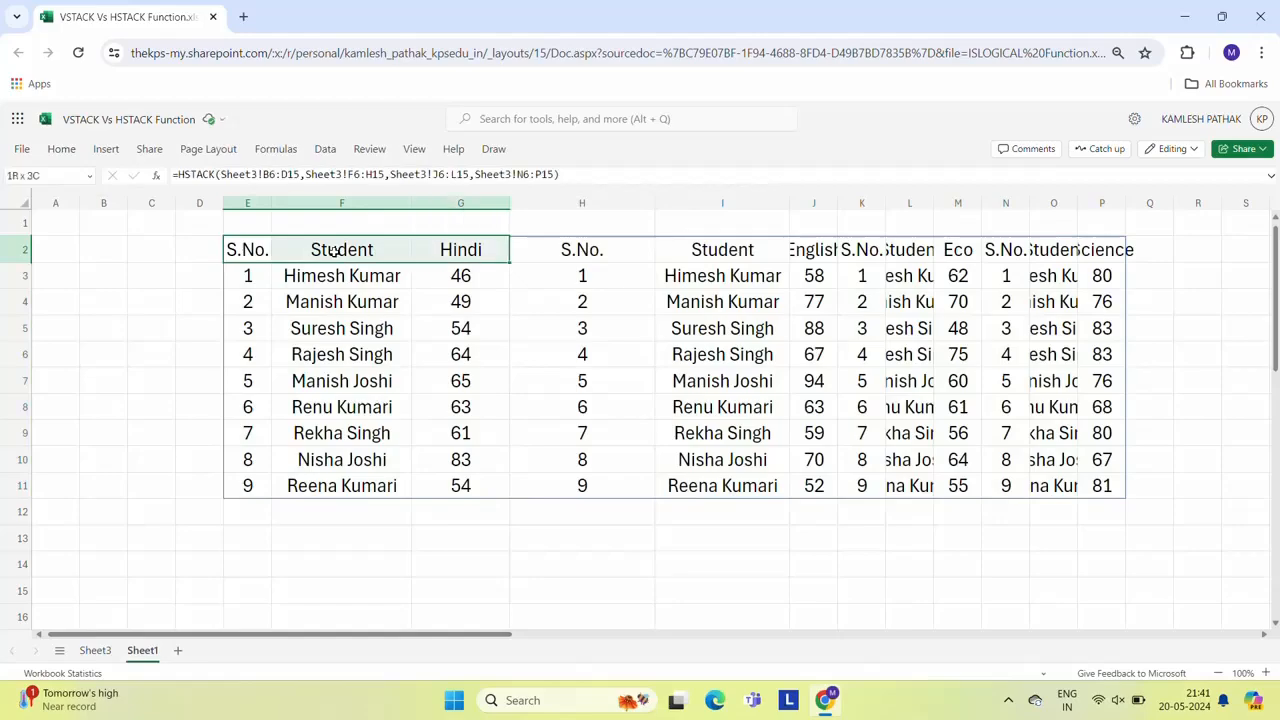
key(ctrl+shift+Down)
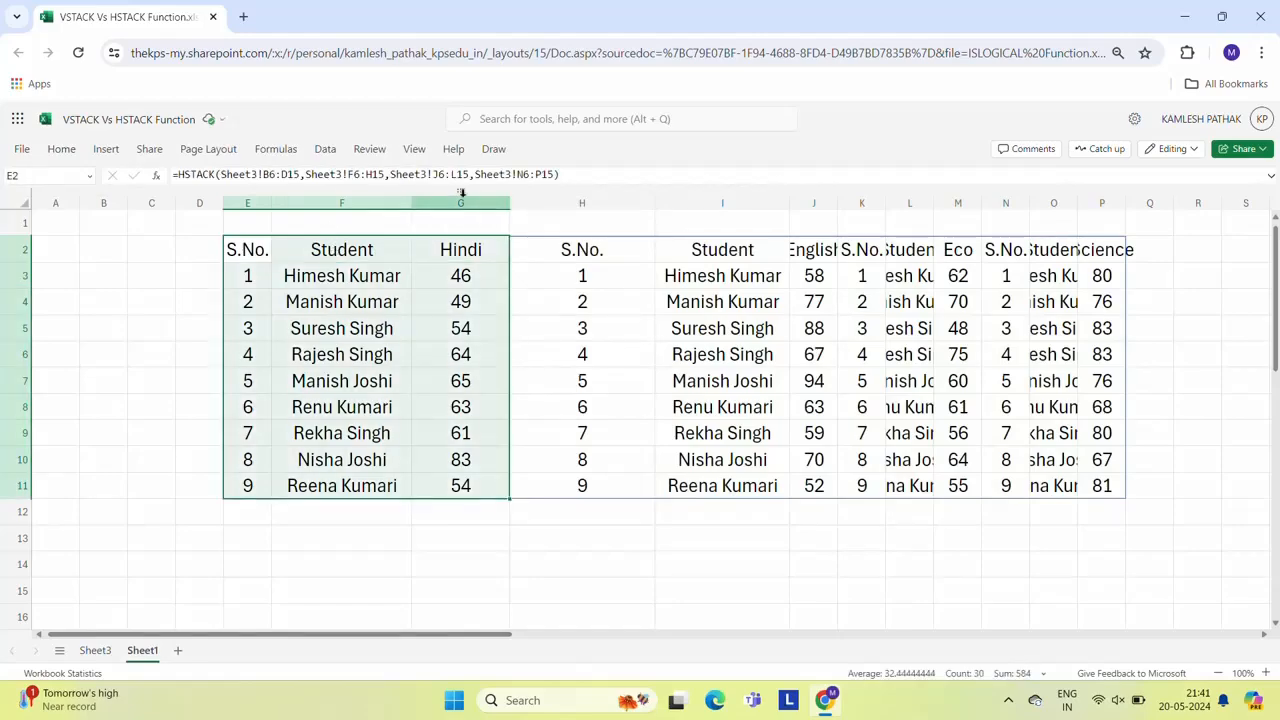
click(291, 149)
click(381, 181)
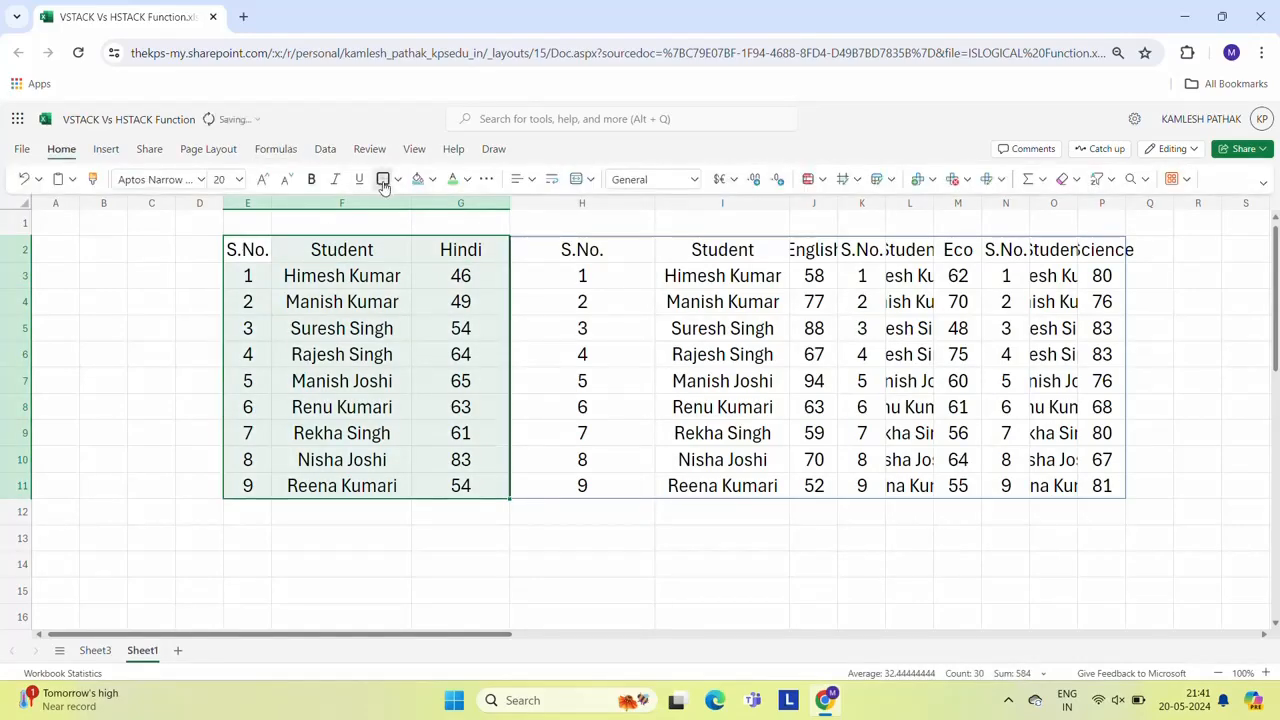
Step: Apply an outside border around the English block of the HSTACK results, H2:J11
drag(590, 252, 596, 254)
key(ctrl+shift+Down)
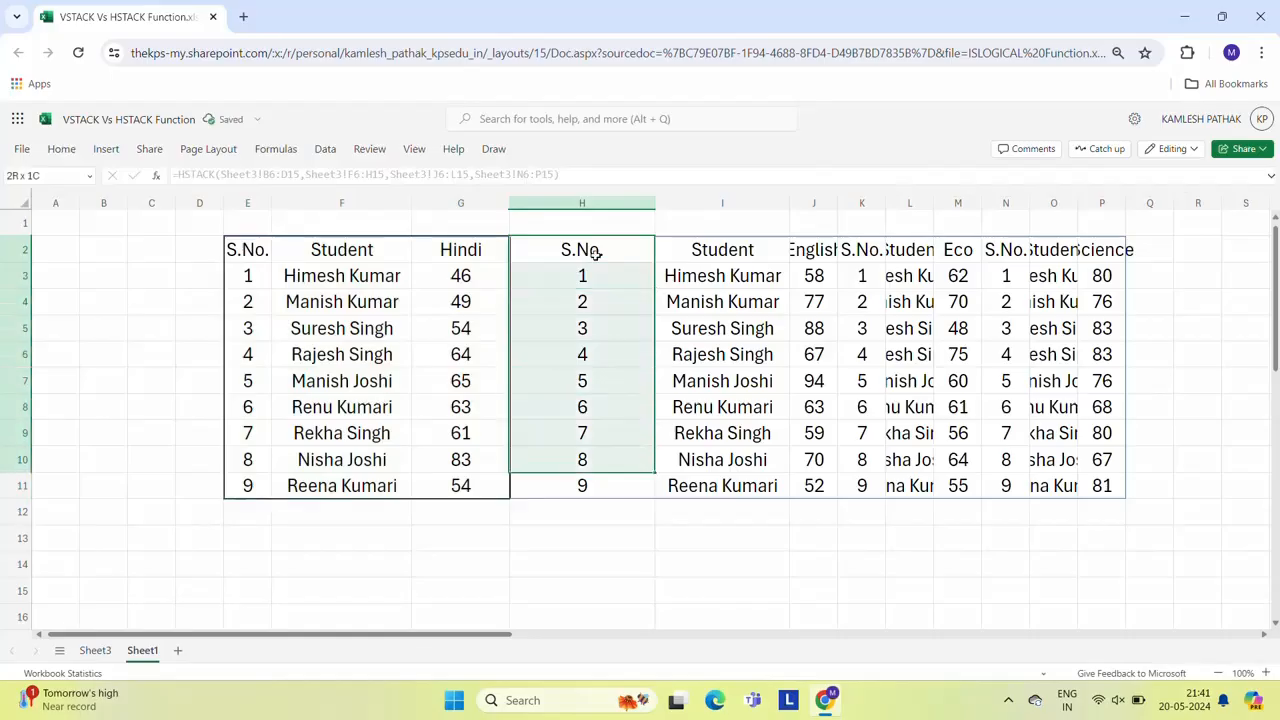
key(shift+Right)
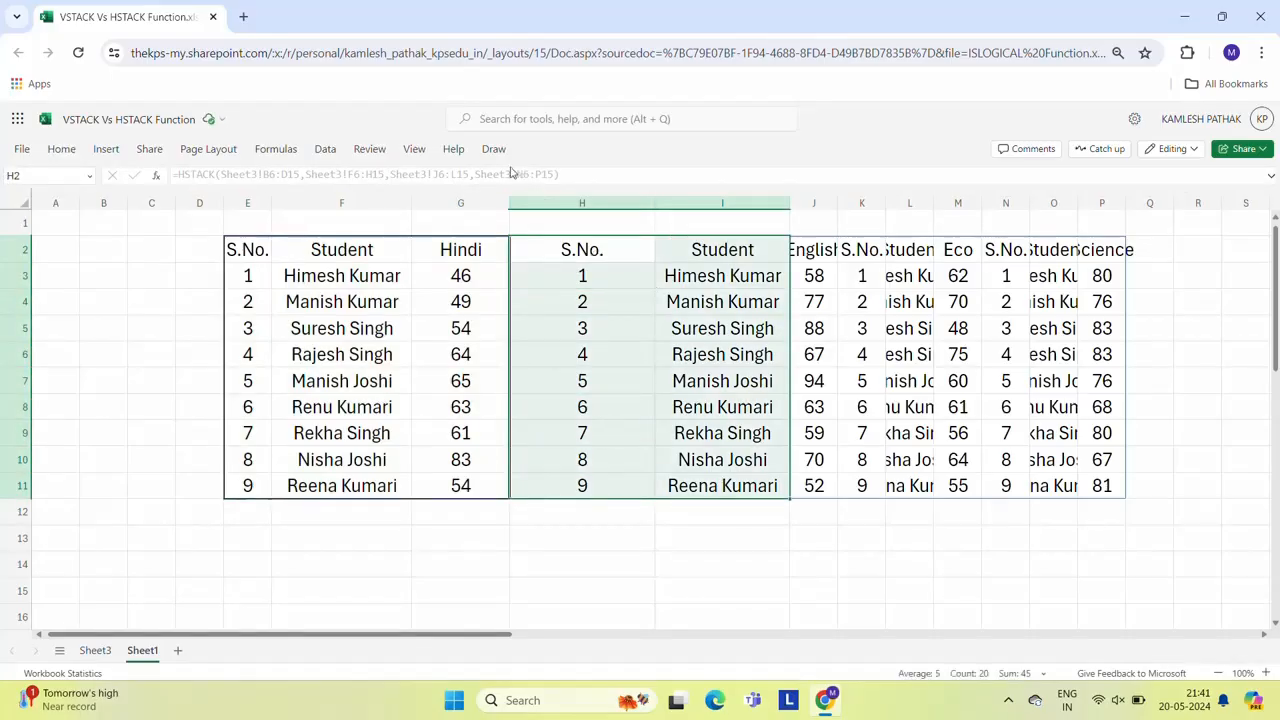
key(shift+Right)
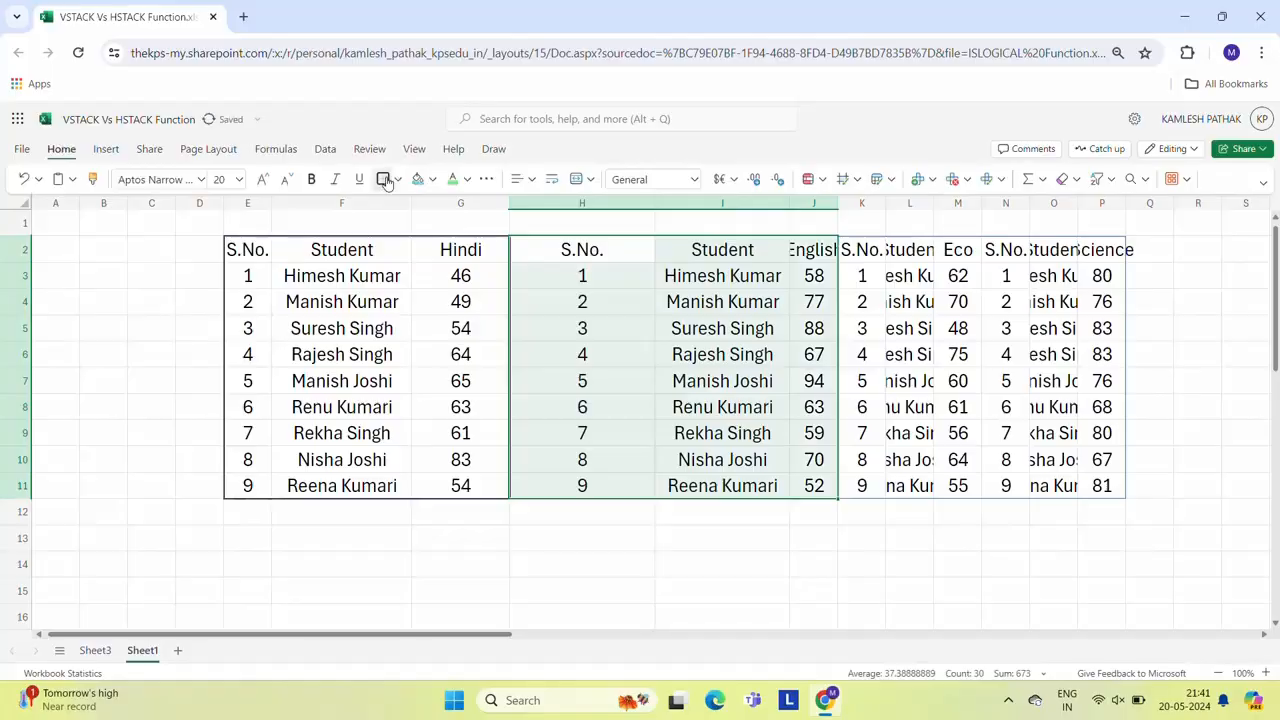
Step: Apply an outside border around the Eco block of the HSTACK results, K2:M11
click(866, 249)
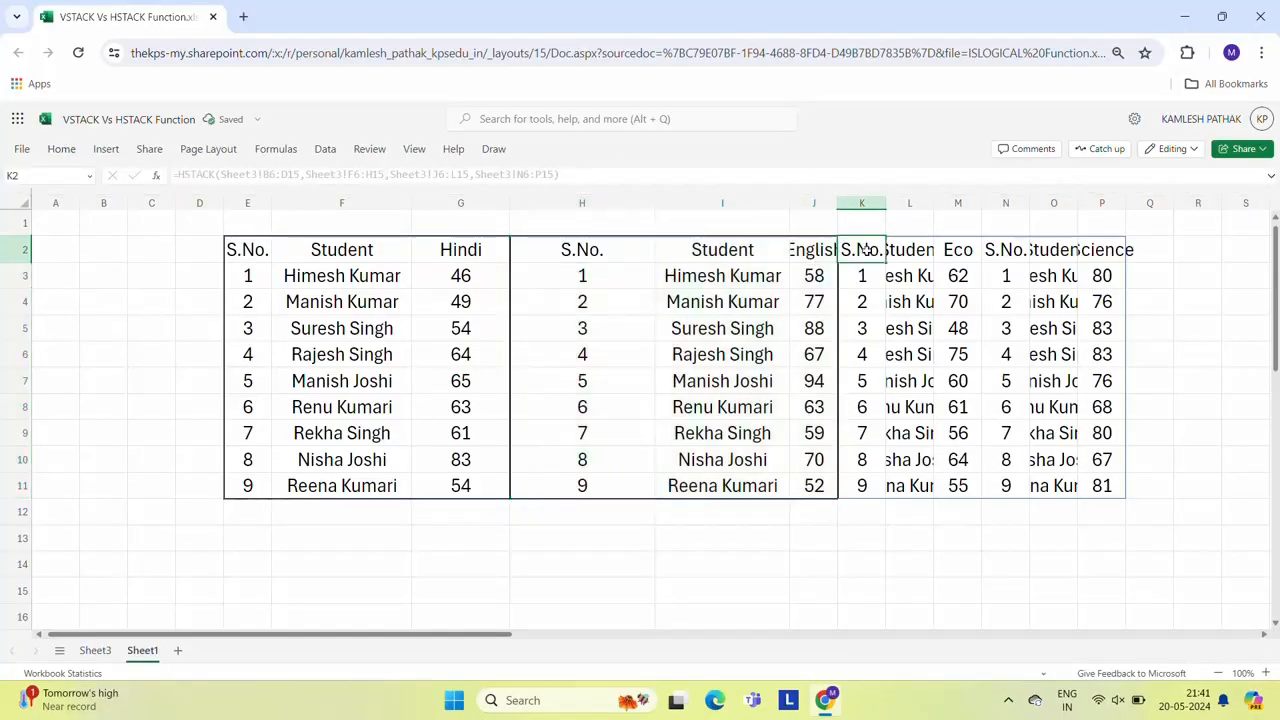
key(shift+Right)
key(shift+Right)
key(ctrl+shift+Down)
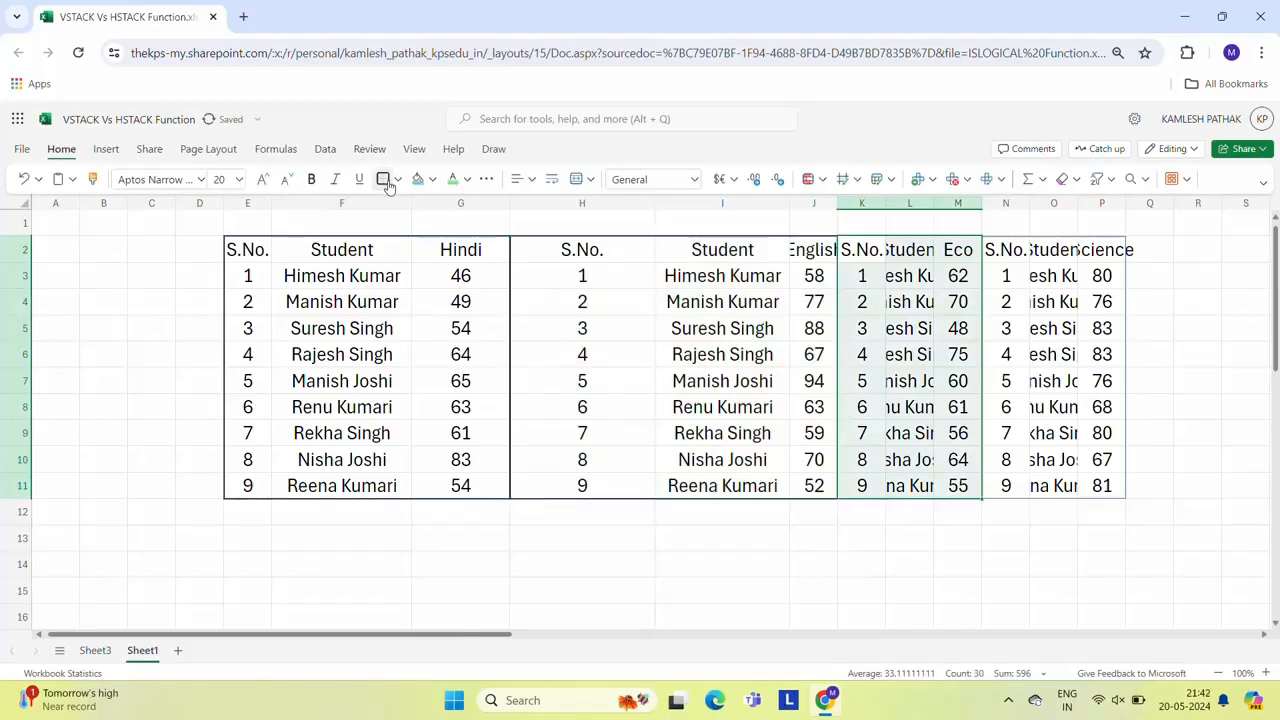
Step: Narrow columns F and H of Sheet1 to fit their Student and S.No. entries more closely
click(1008, 249)
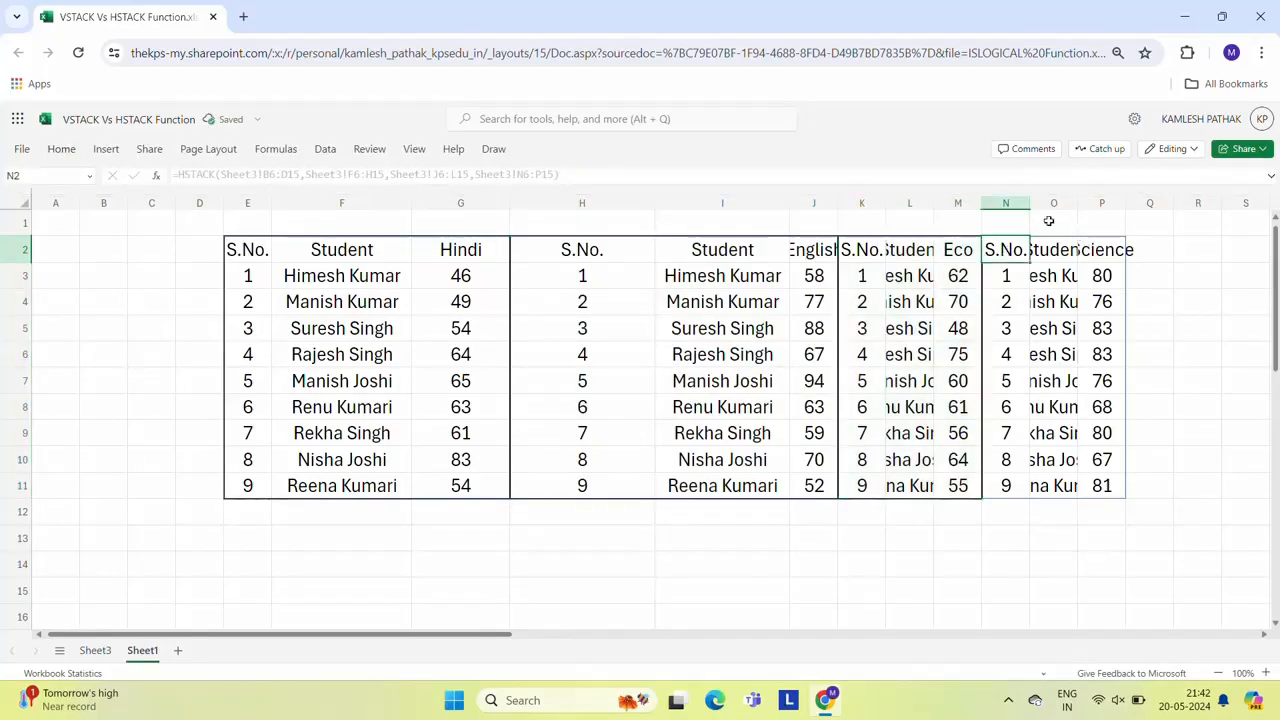
drag(1032, 206, 1032, 206)
drag(410, 203, 398, 203)
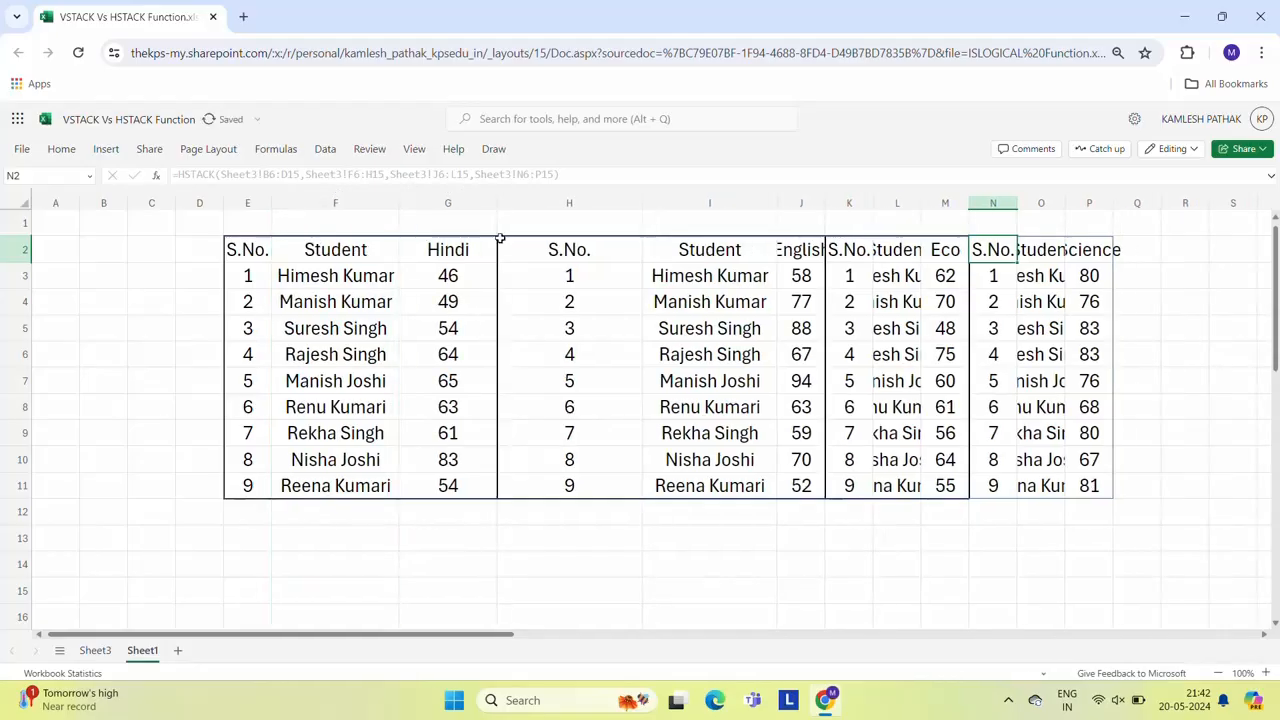
drag(643, 203, 576, 203)
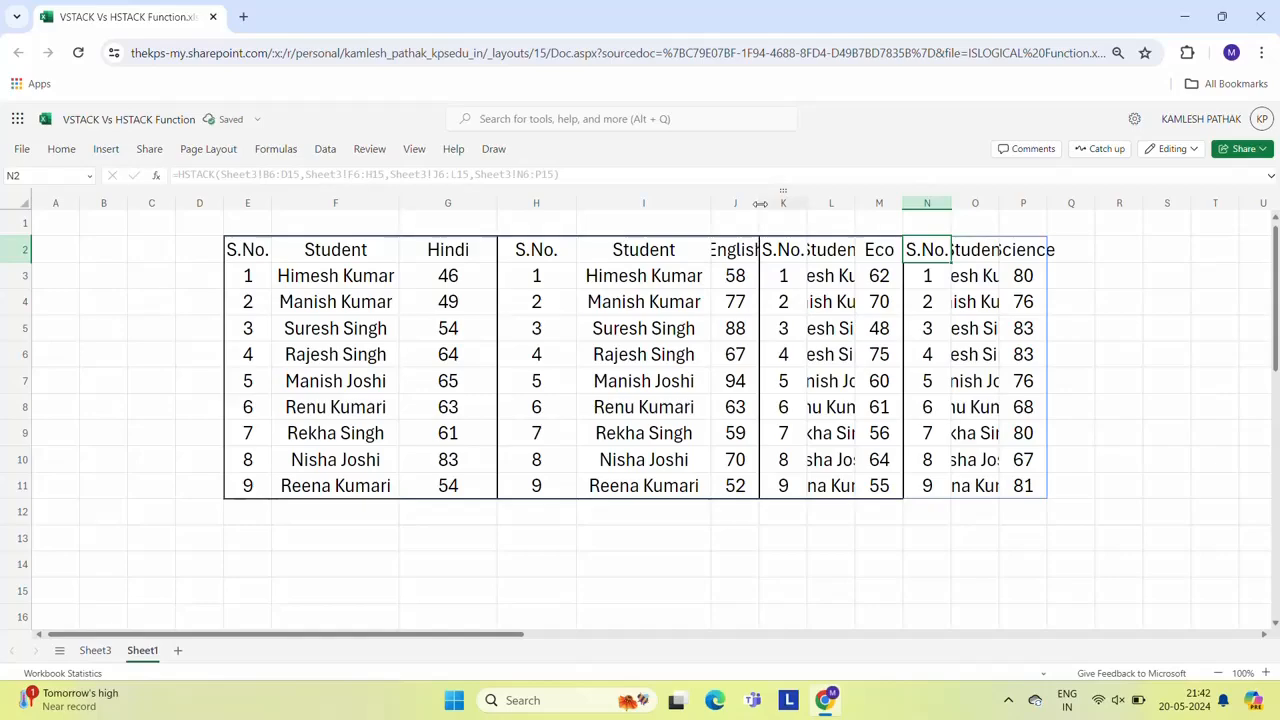
Step: Widen columns J to M, O and P to give the English, Eco and Science blocks more room
drag(760, 203, 1024, 203)
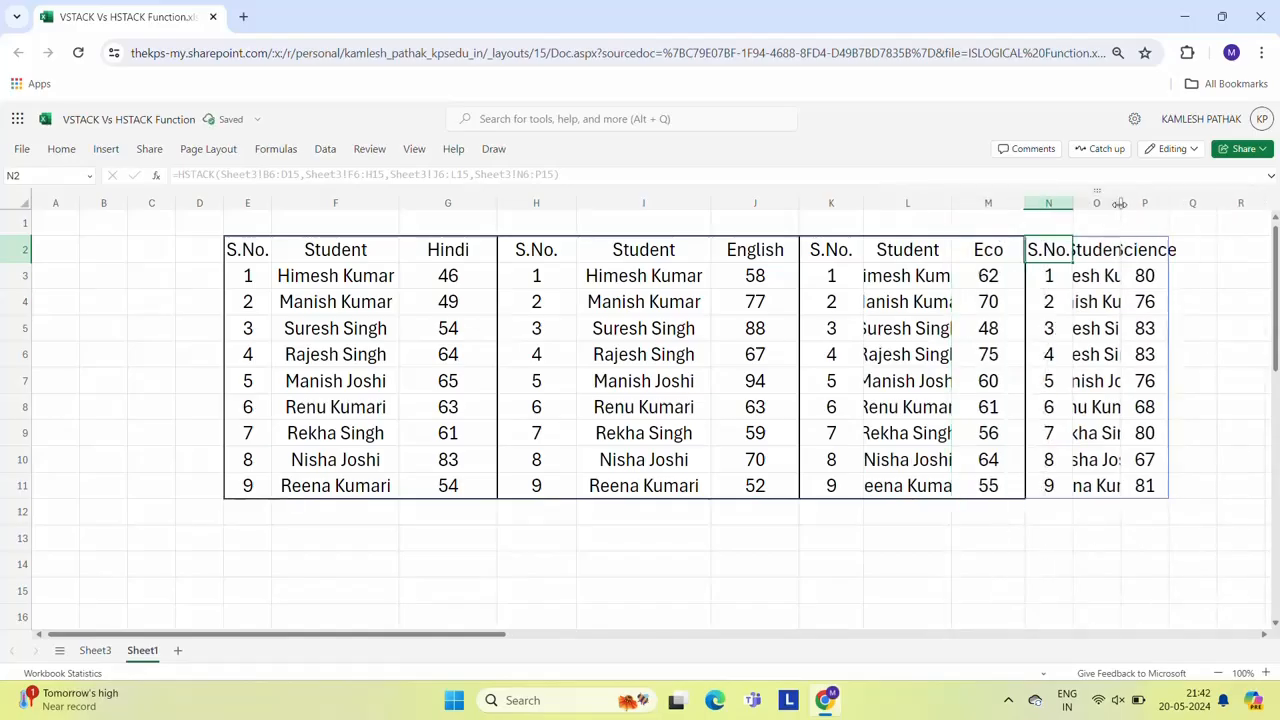
drag(1120, 203, 1233, 203)
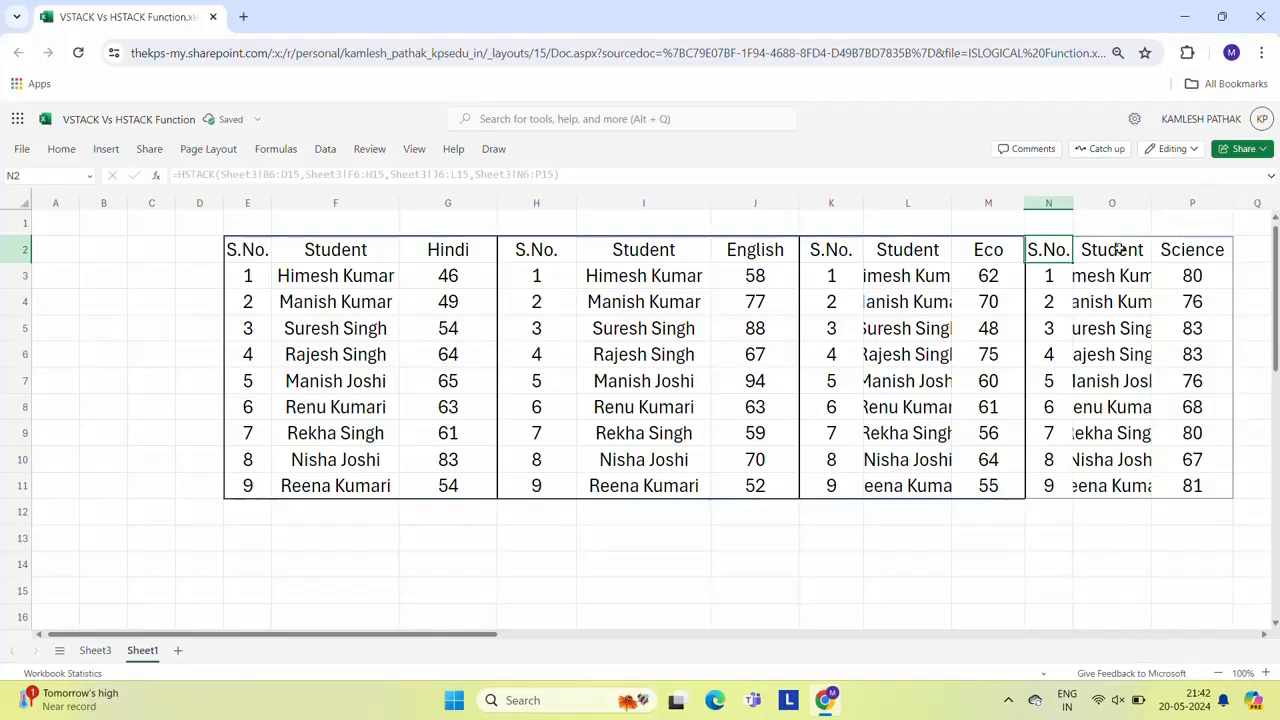
drag(1153, 203, 1181, 203)
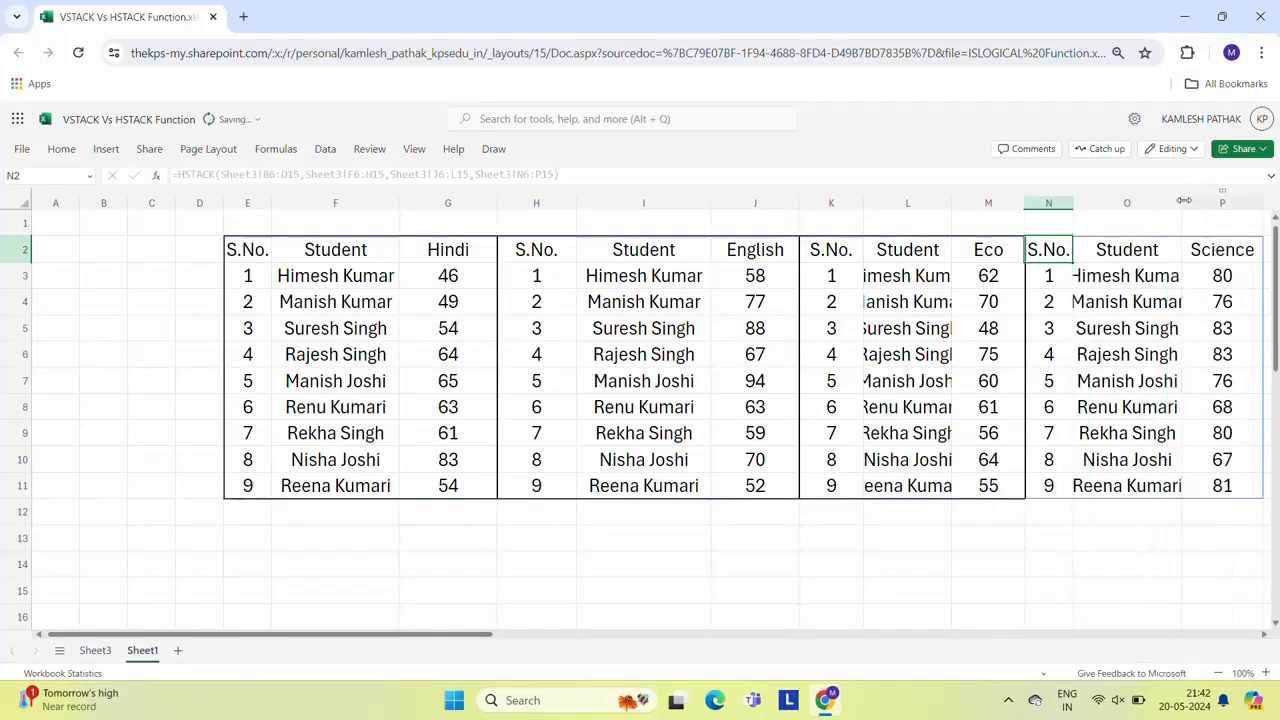
Step: Make the headers of the Hindi and English blocks, E2:J2, bold
click(580, 247)
click(574, 247)
key(Left)
key(Left)
key(Left)
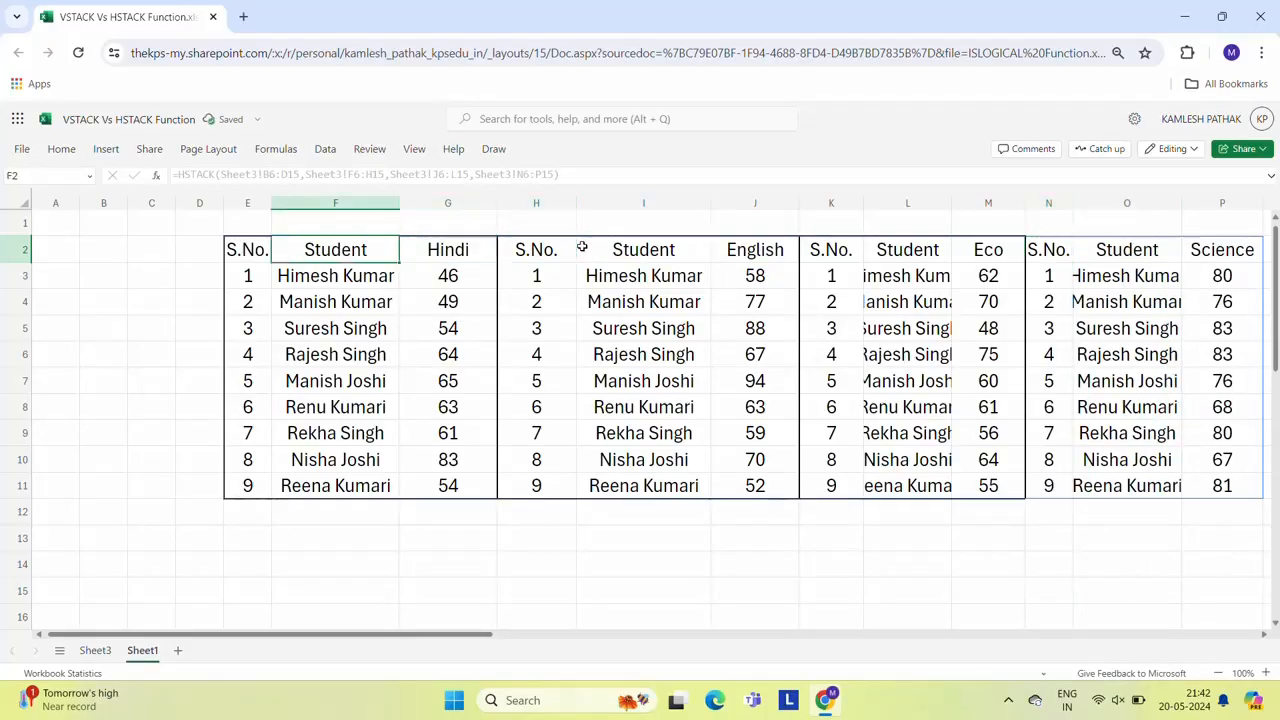
key(Right)
key(Right)
key(Right)
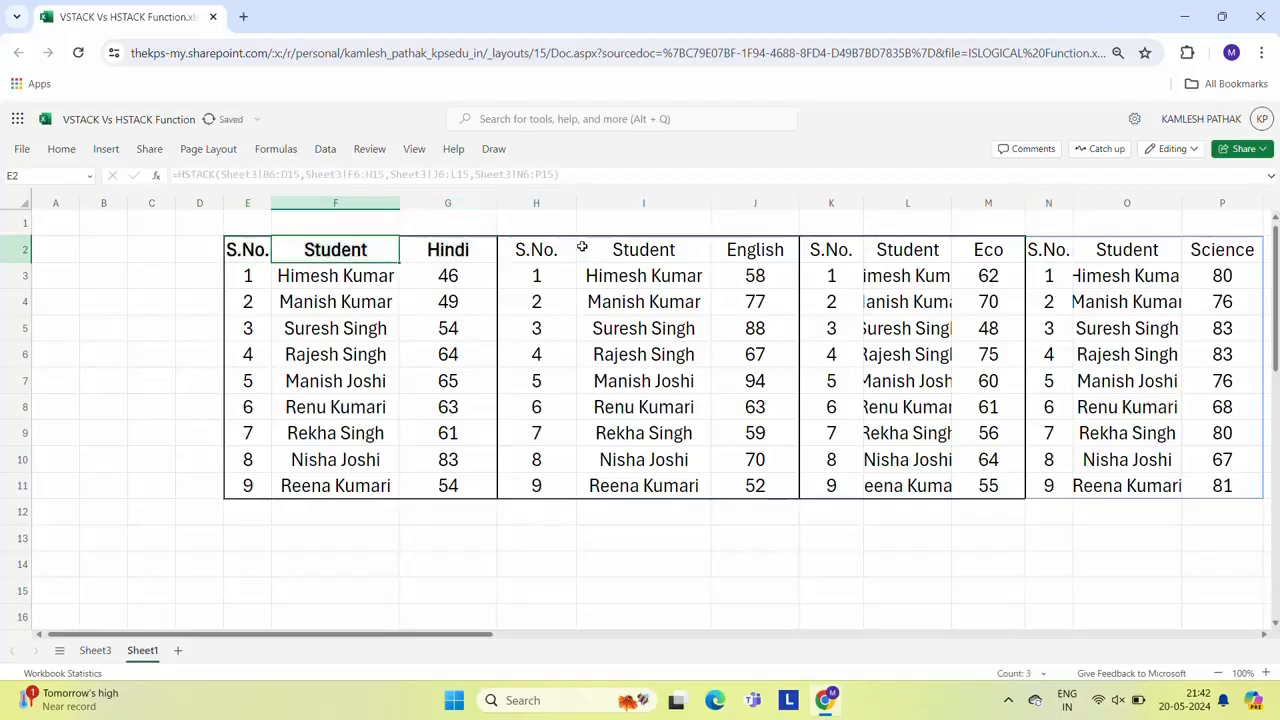
key(shift+Right)
key(shift+Right)
key(ctrl+b)
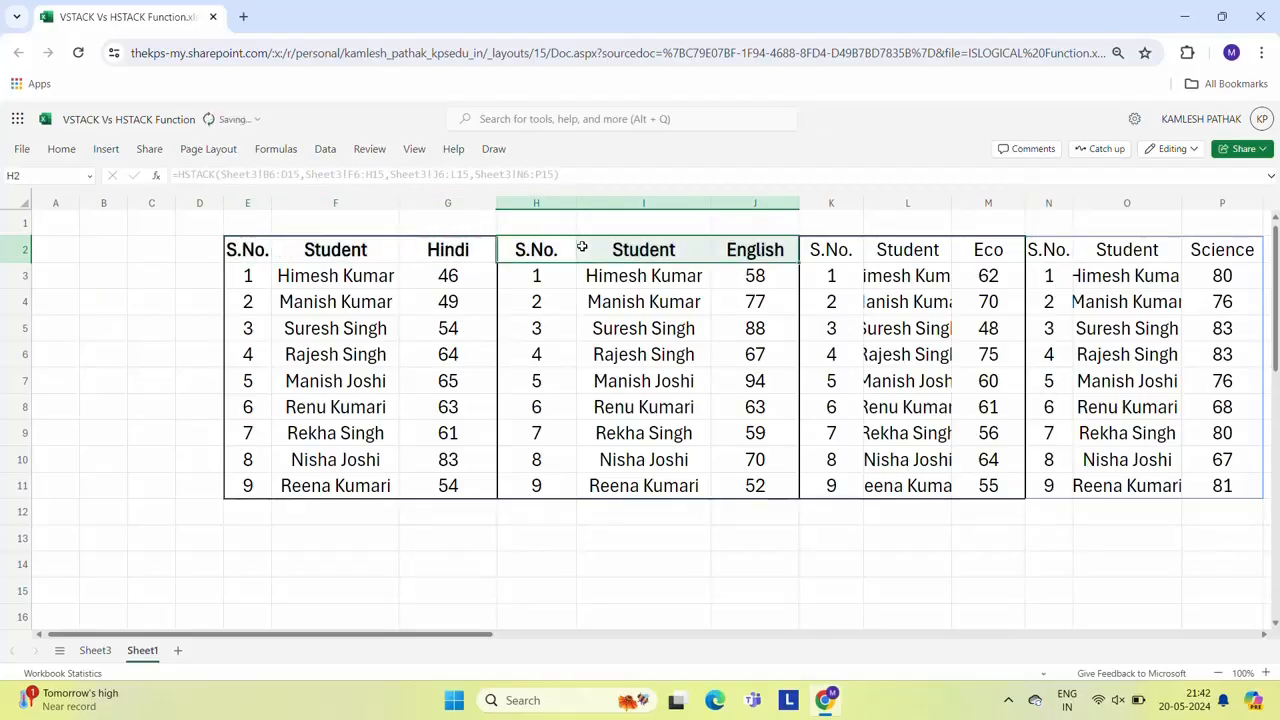
Step: Make the headers of the Eco and Science blocks, K2:P2, bold
key(Right)
key(Right)
key(Right)
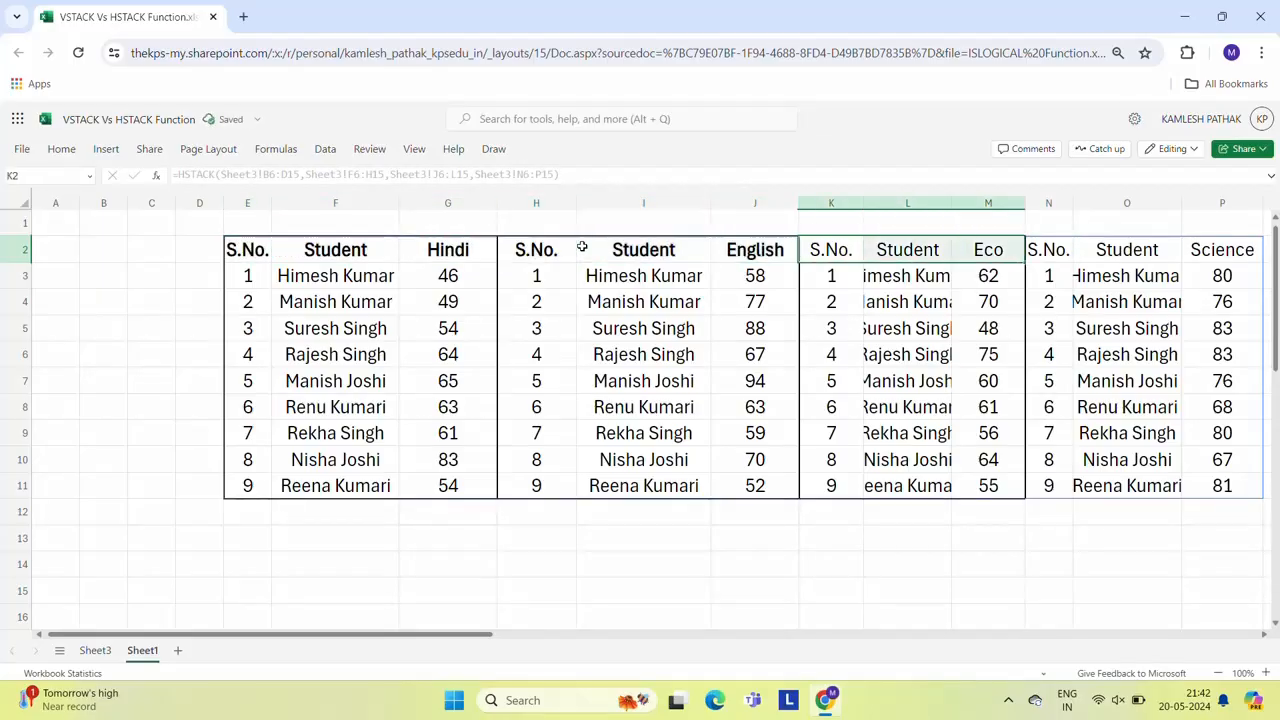
key(Right)
key(Right)
key(Right)
key(shift+Right)
key(shift+Right)
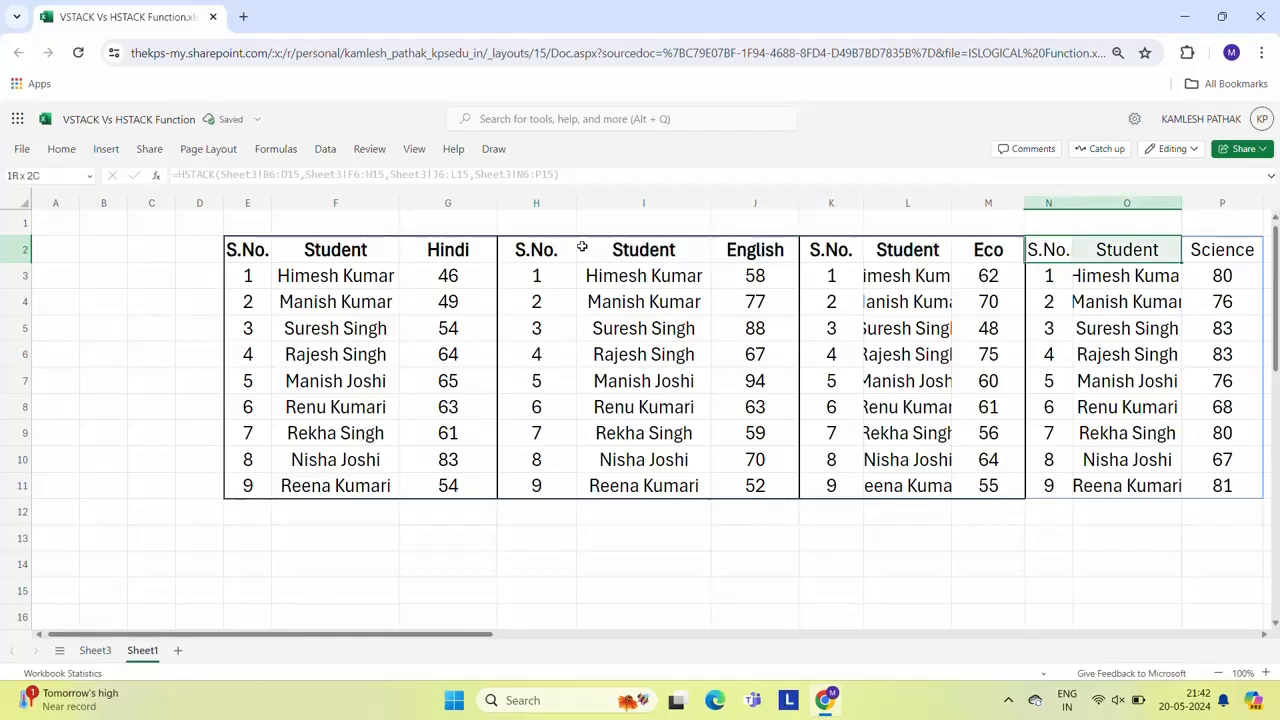
key(ctrl+b)
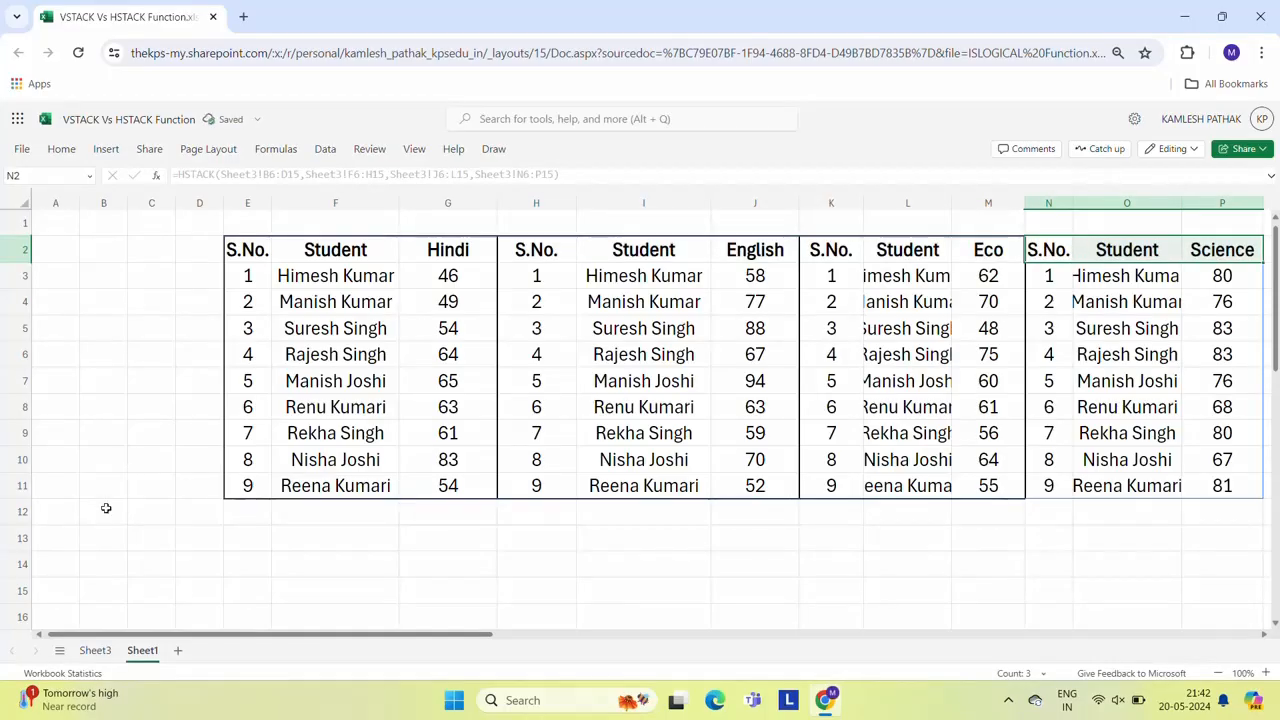
Step: Compare the four source tables on Sheet3 with the horizontally stacked results on Sheet1
click(95, 650)
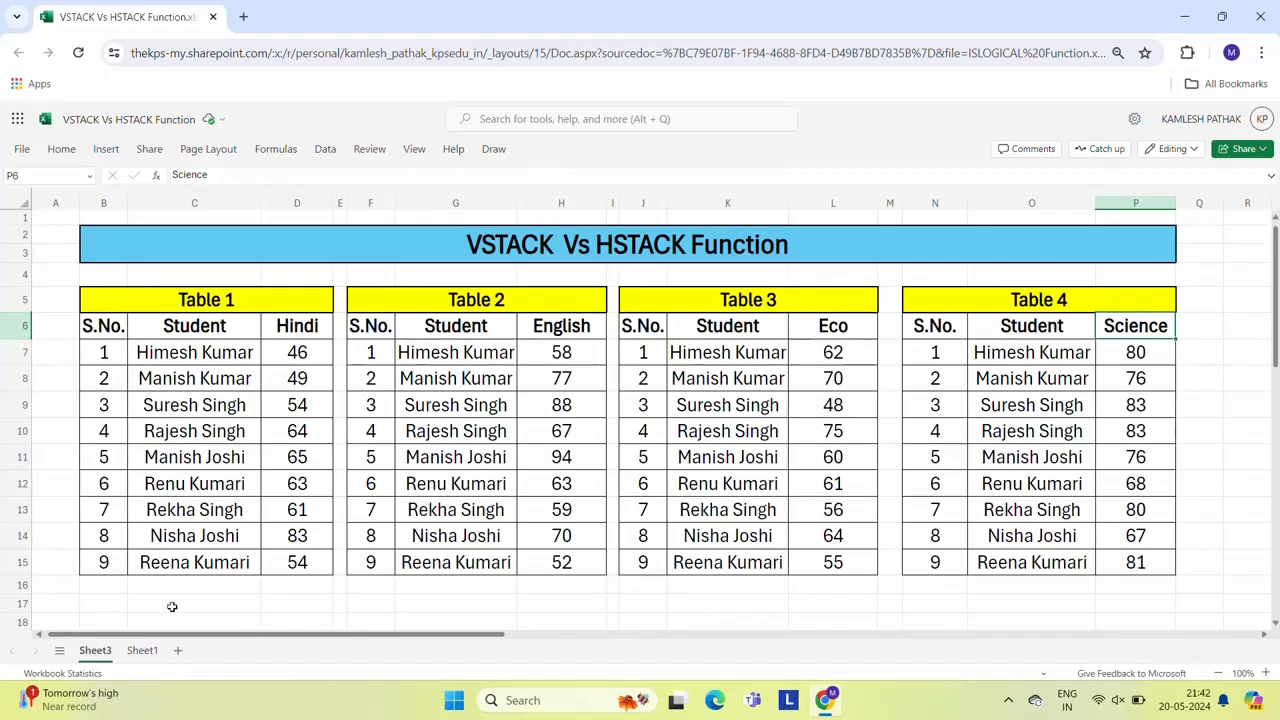
click(142, 650)
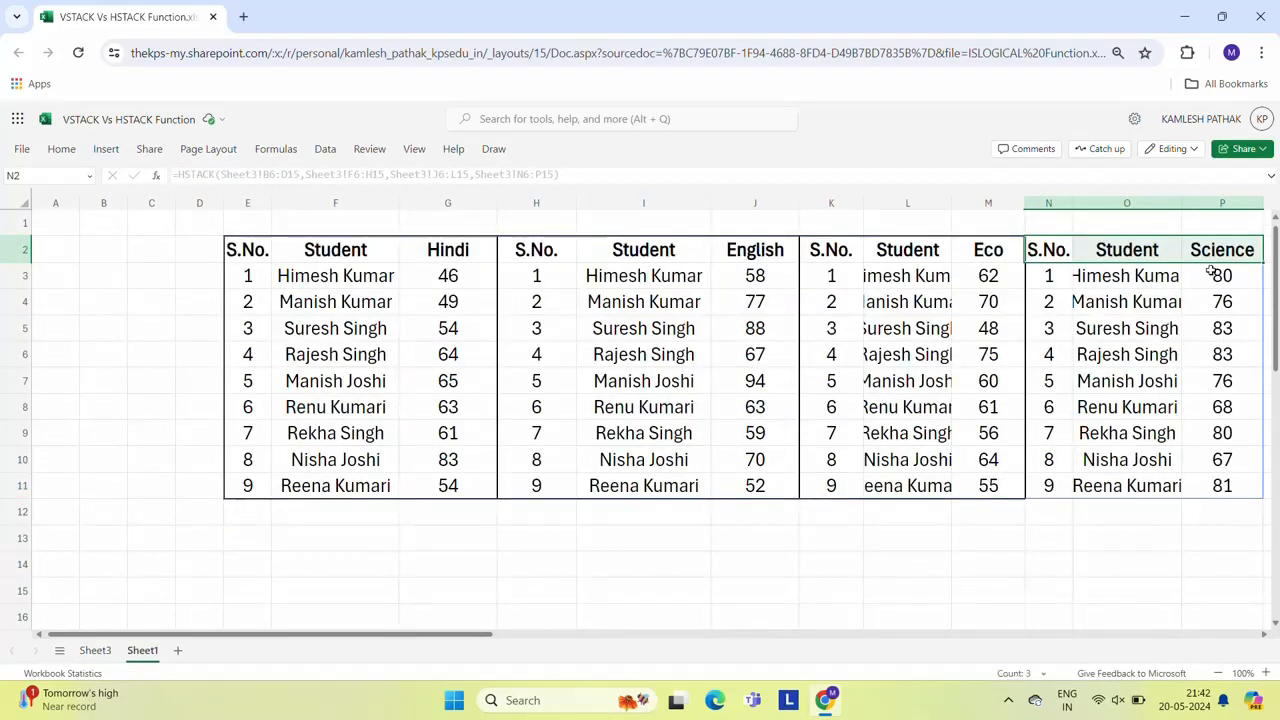
click(95, 650)
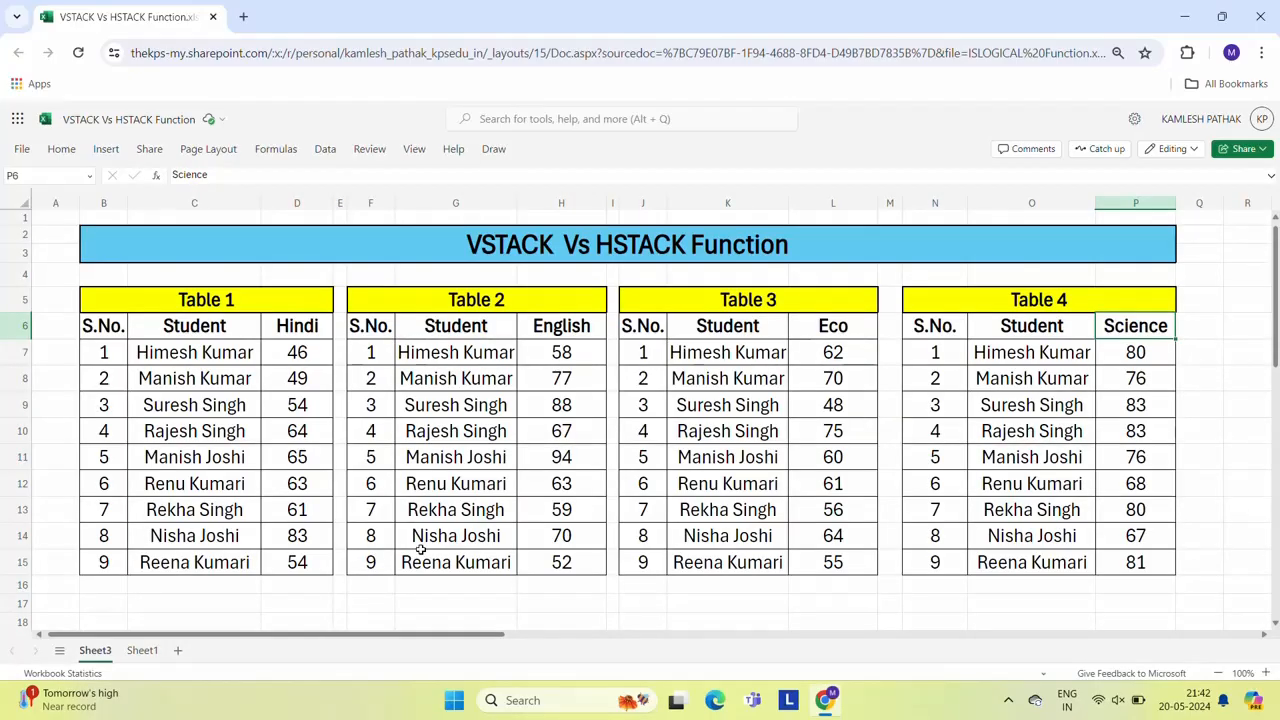
click(142, 650)
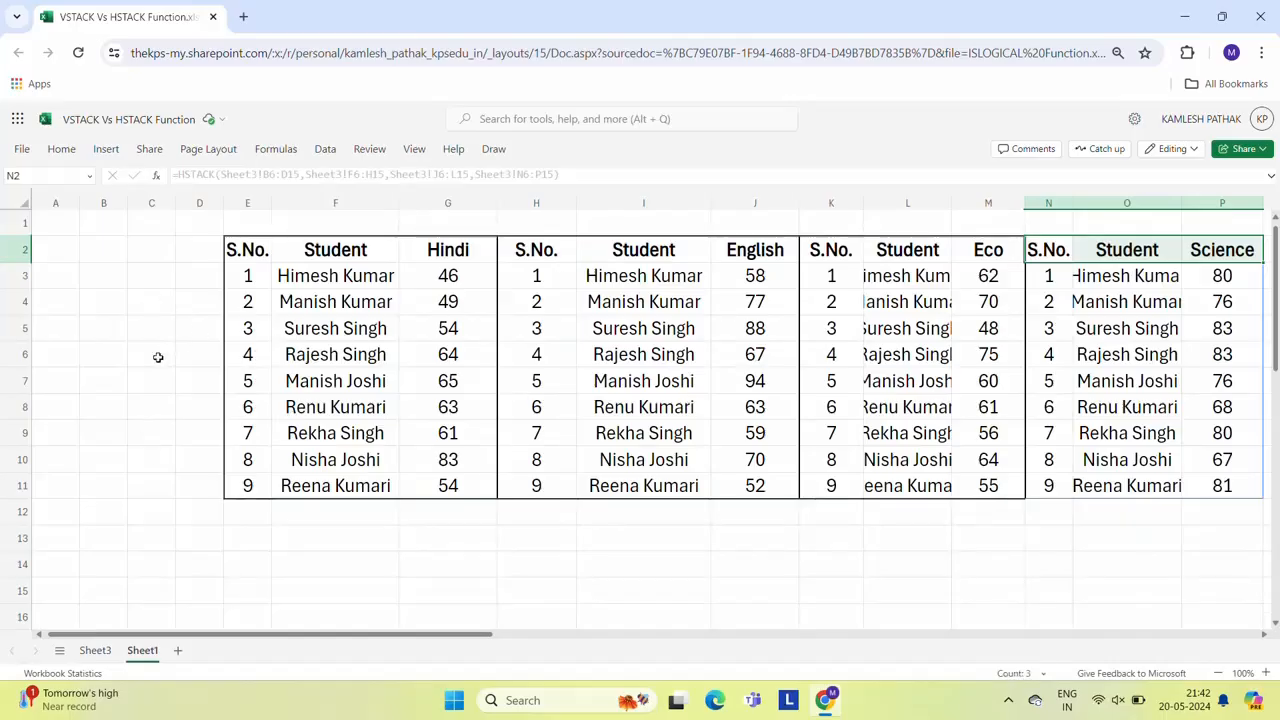
click(95, 650)
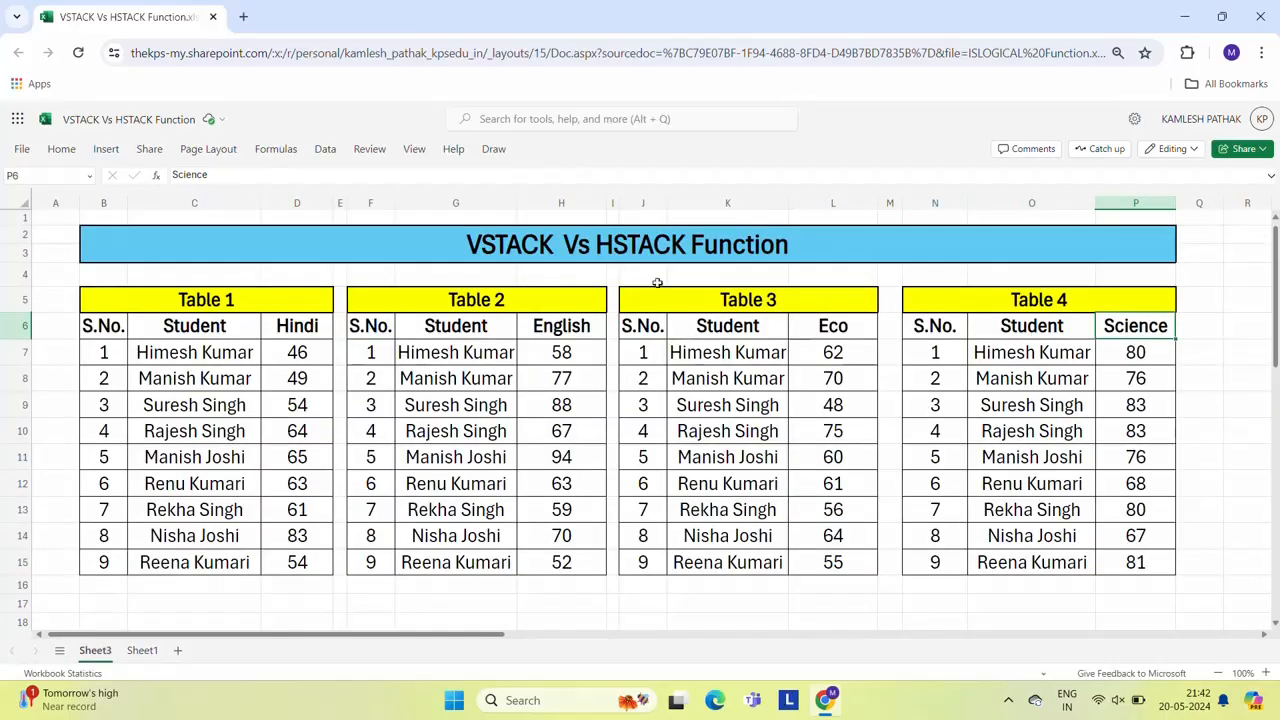
click(142, 650)
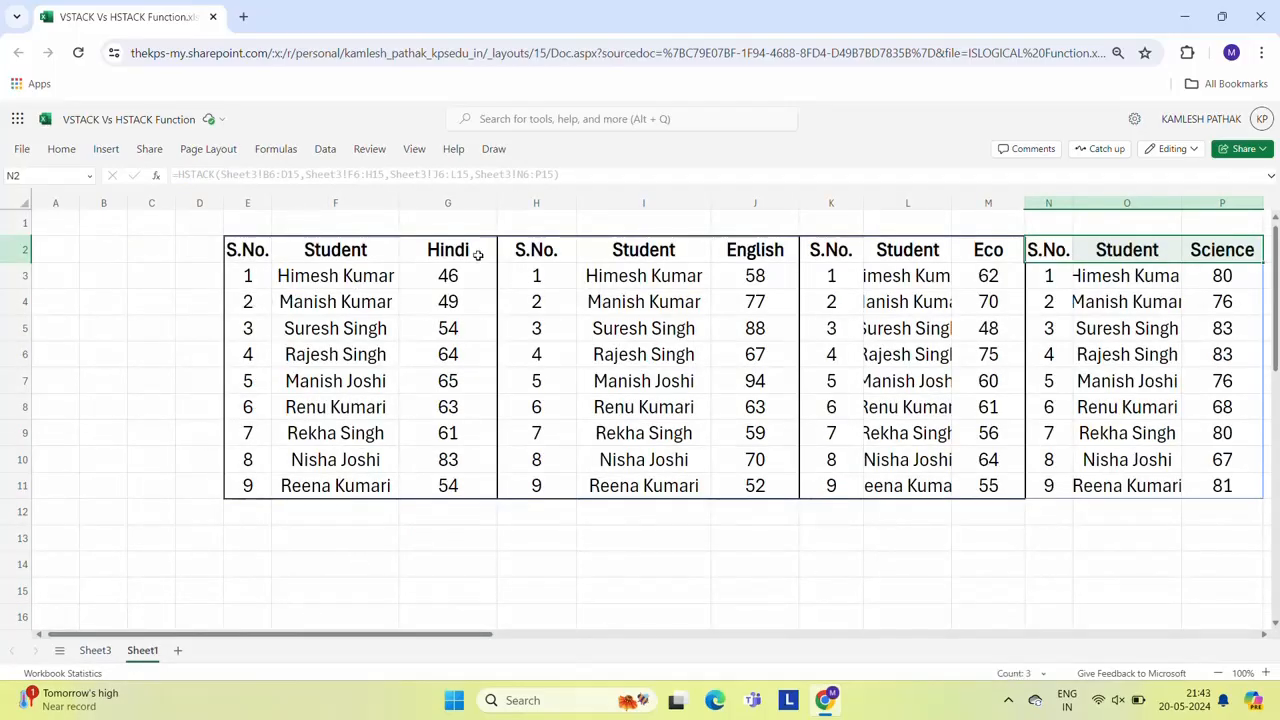
Step: Review the HSTACK header row on Sheet1 from the English block across to the Science column
click(677, 251)
key(Right)
key(Right)
key(Right)
key(Right)
key(Right)
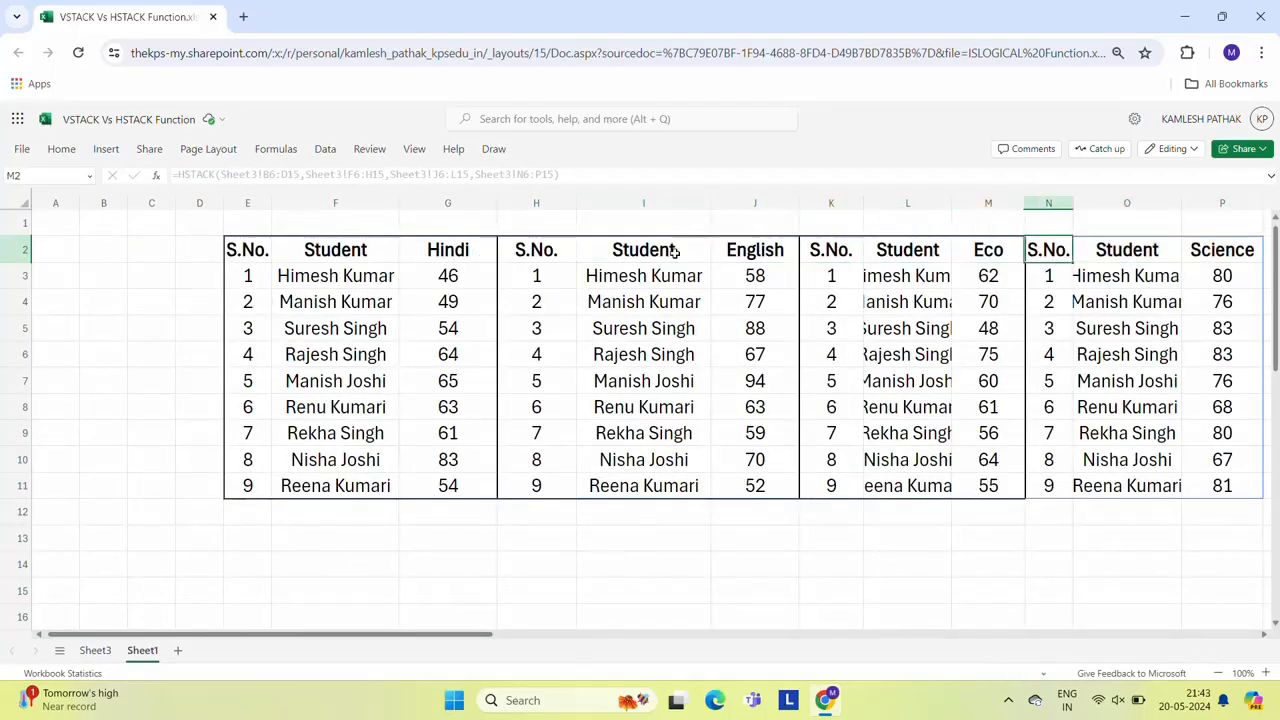
key(Right)
key(Right)
key(Right)
key(Right)
key(Left)
key(Left)
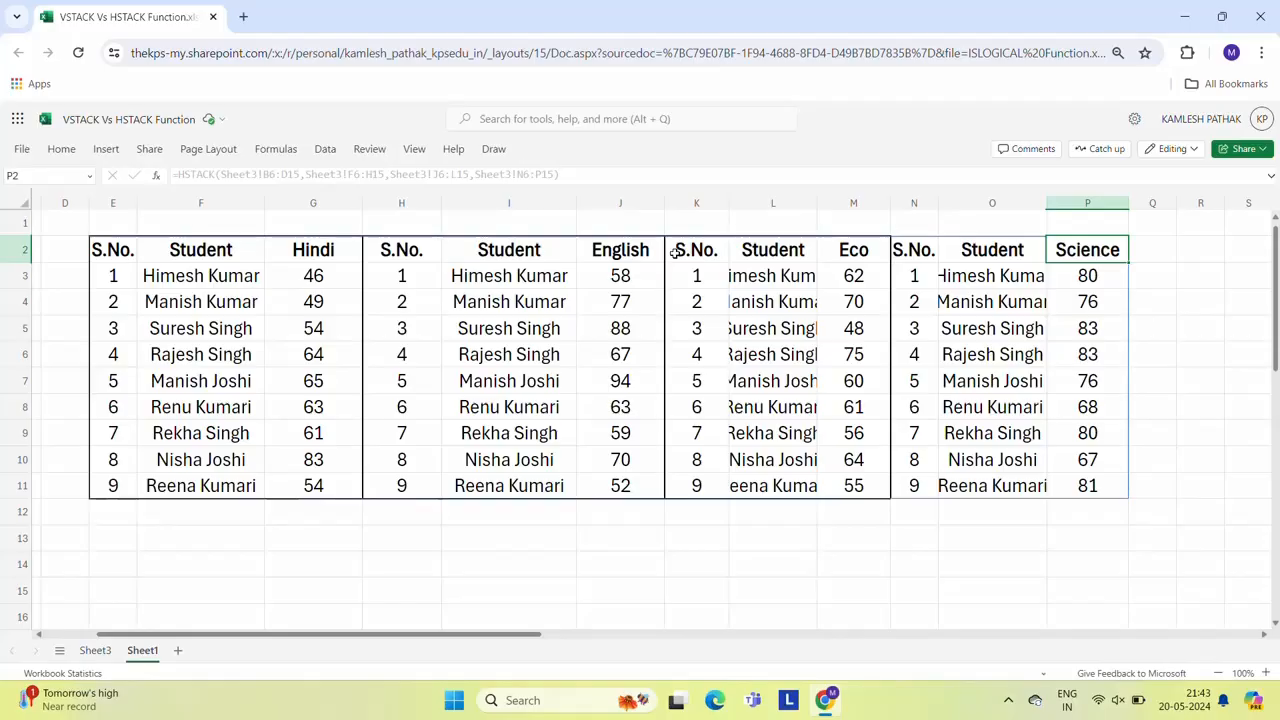
click(1008, 700)
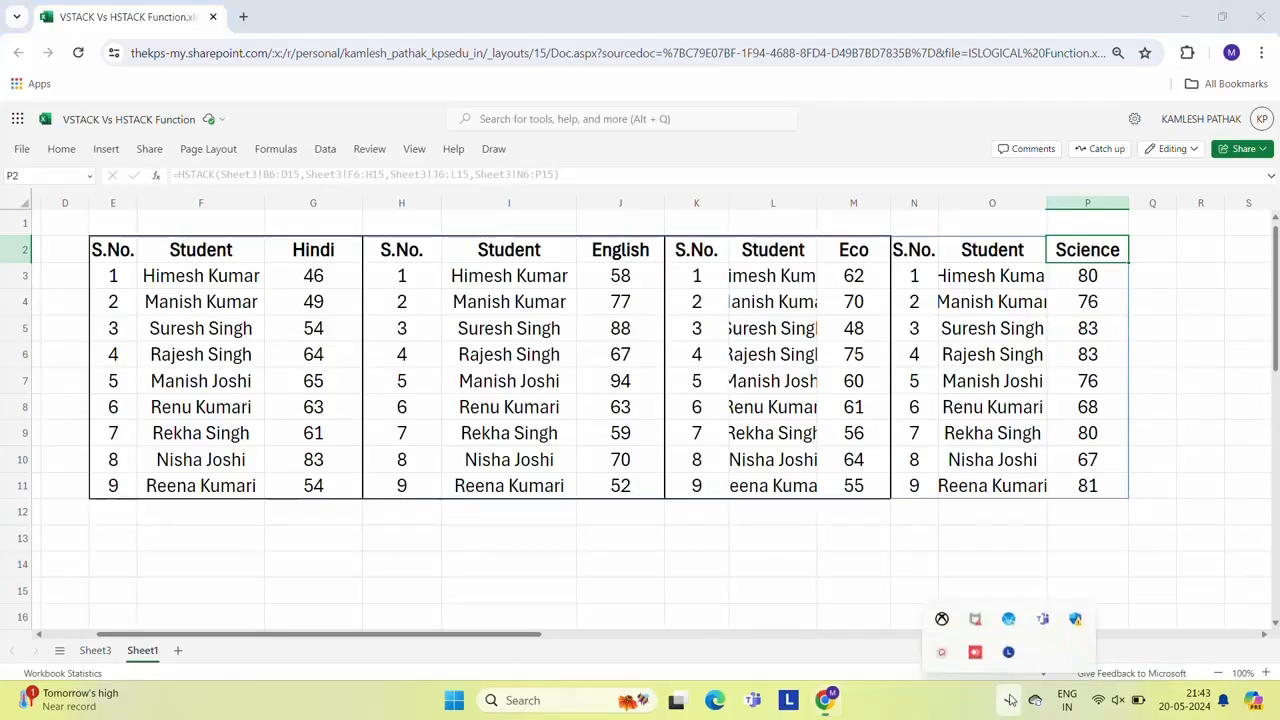
click(943, 651)
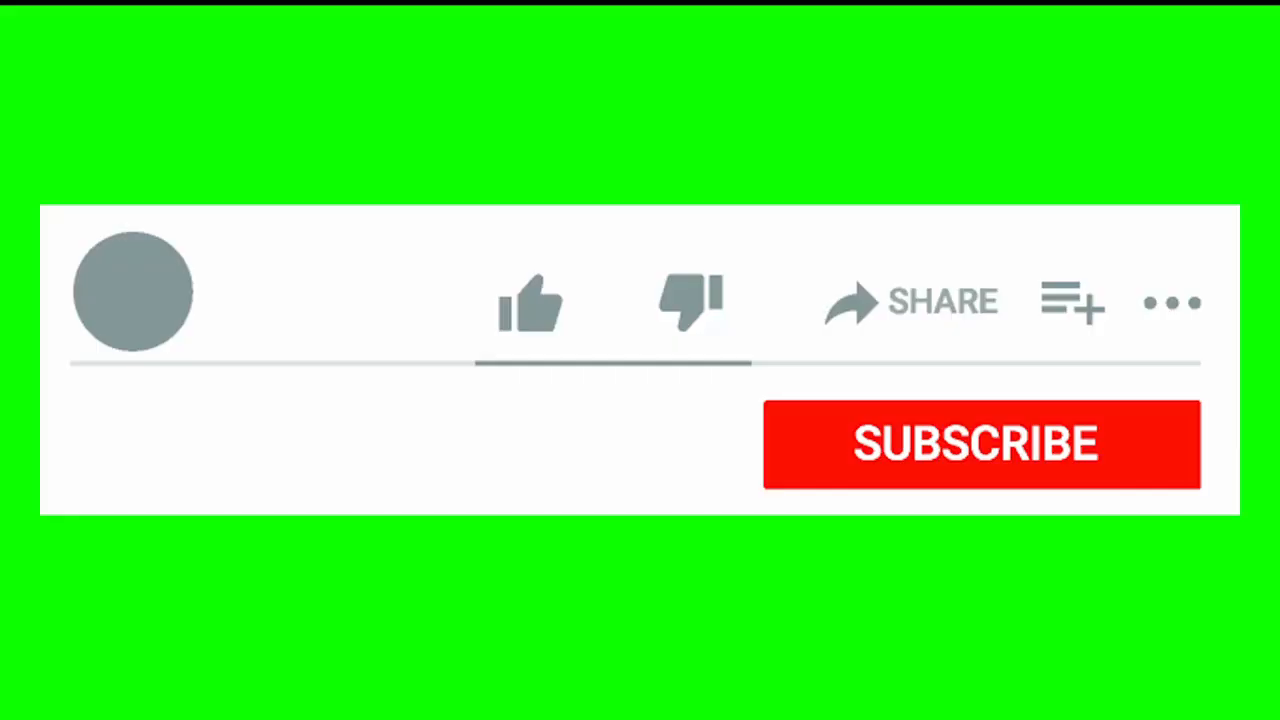